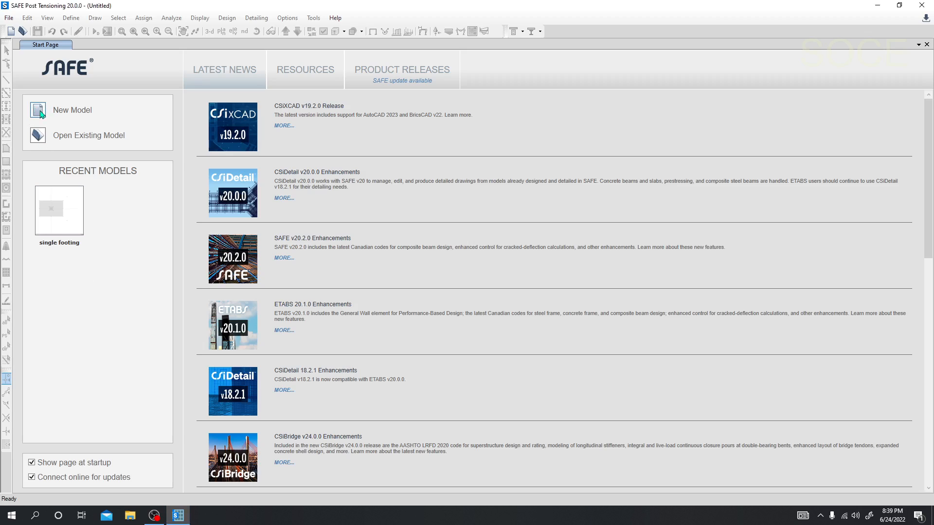
Start a new model using built-in settings with U.S. Customary units and the ACI 318-19 concrete design code.
left_click(39, 110)
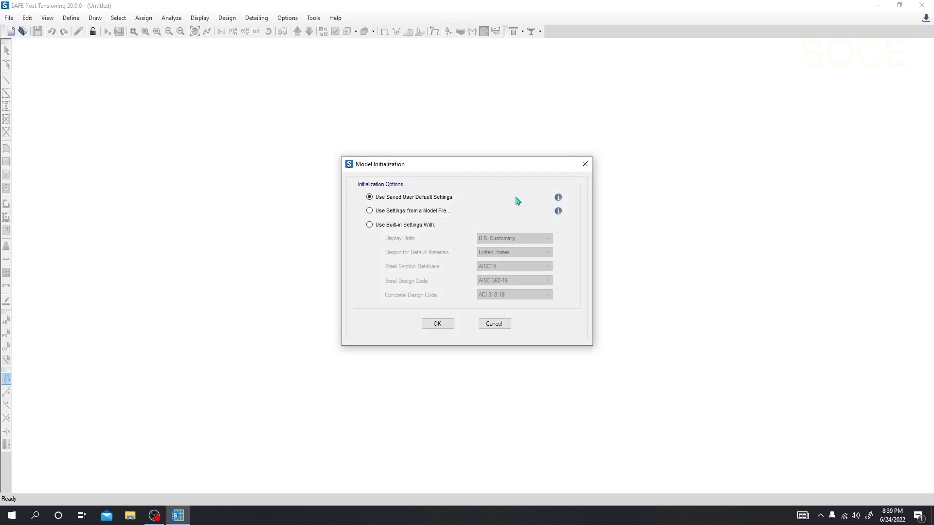
left_click(383, 224)
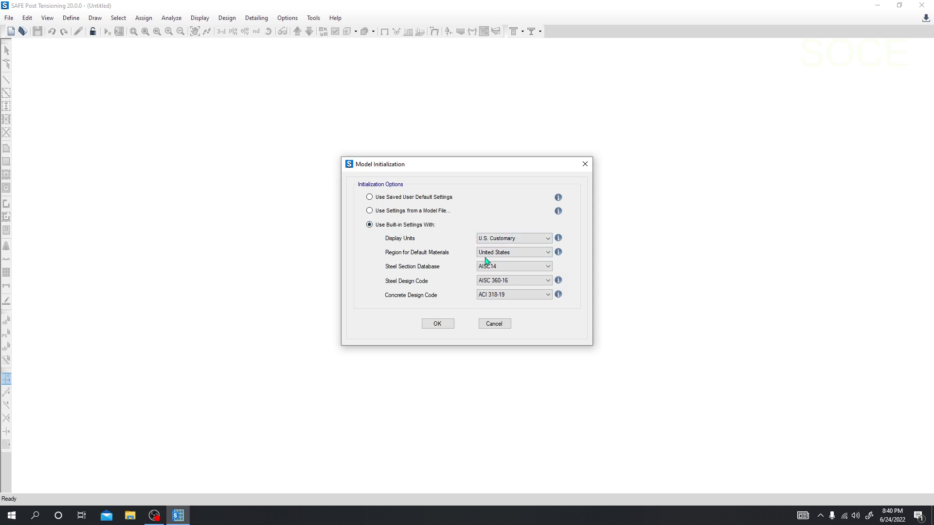
left_click(489, 294)
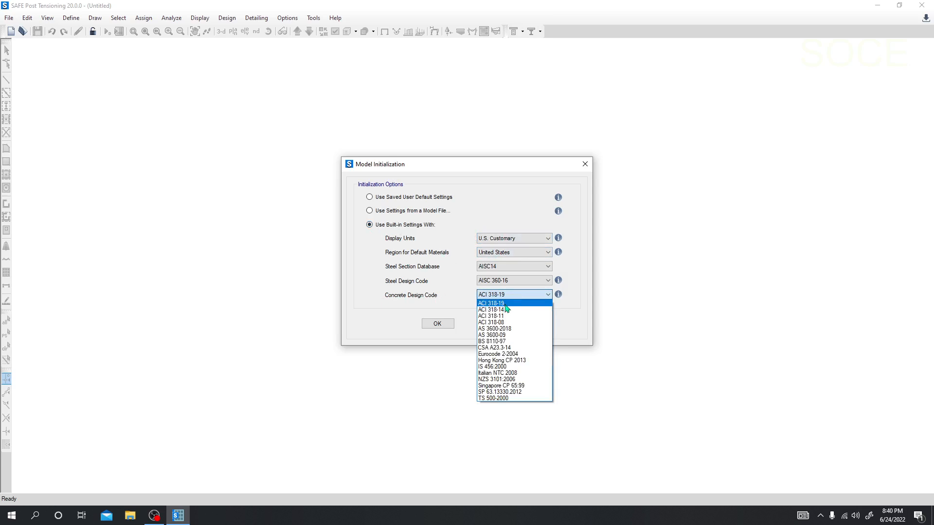
left_click(499, 303)
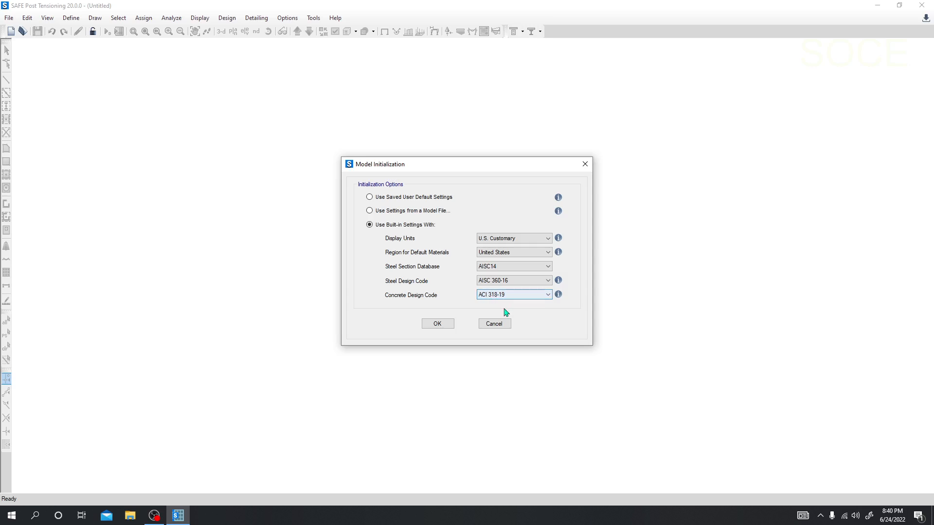
left_click(428, 324)
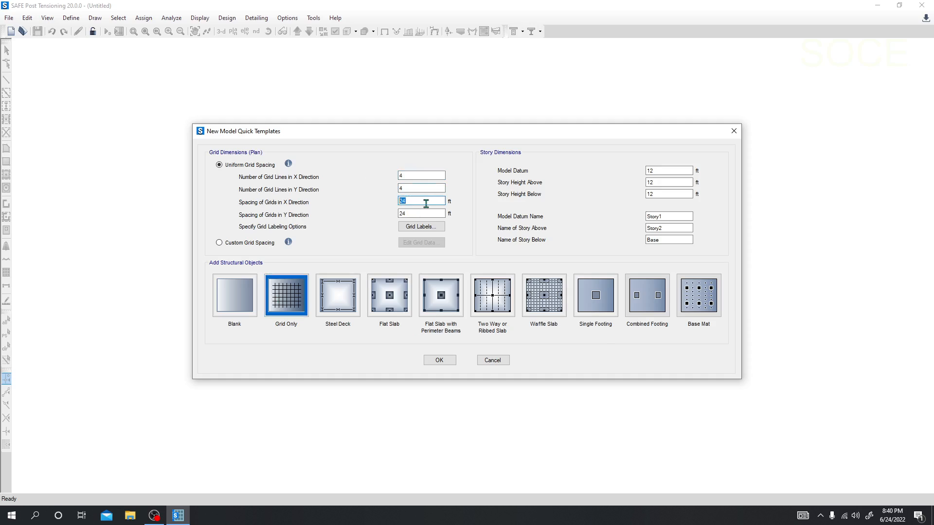
Create a Grid Only model with 2 grid lines in X, 1 in Y, and 8 ft X spacing.
key("Tab")
left_click(417, 202)
left_click(400, 175)
left_click(416, 189)
double_click(423, 202)
type("8")
double_click(419, 212)
double_click(407, 188)
left_click(419, 213)
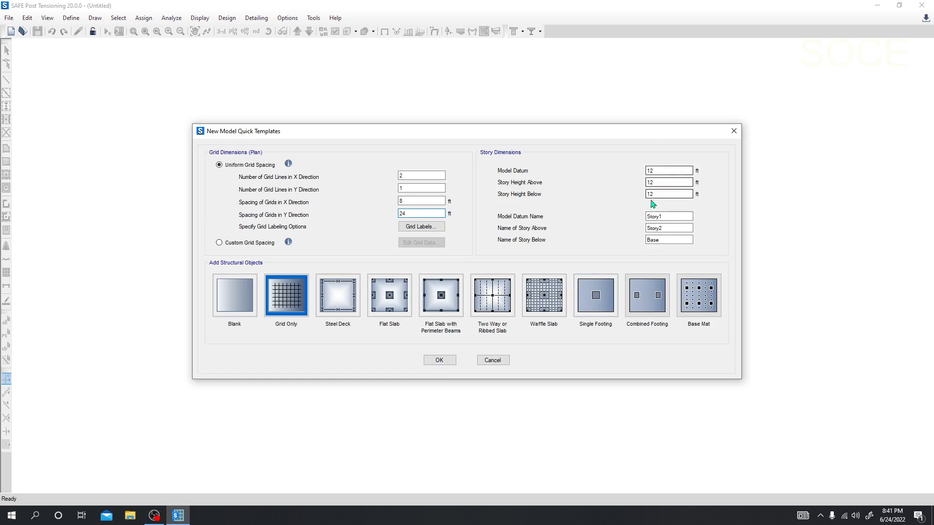
left_click(438, 360)
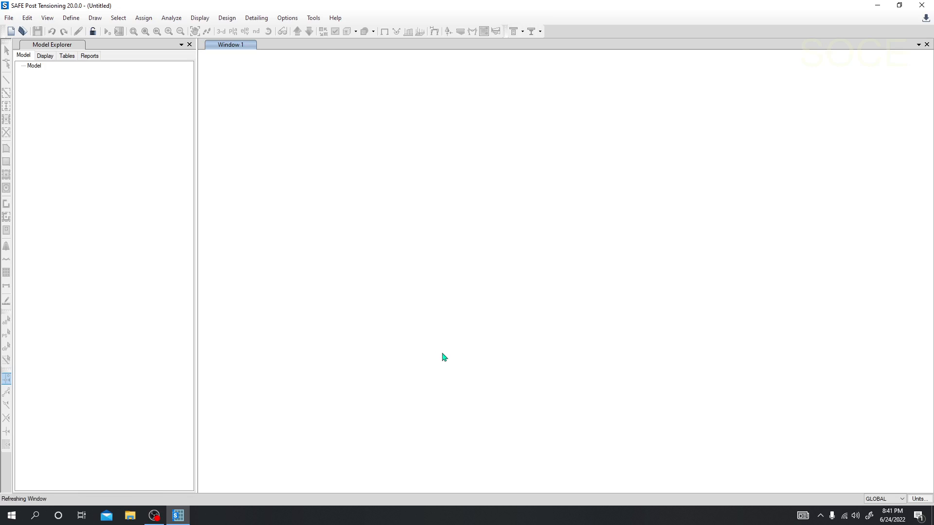
Examine the grid layout and its extents in the Story1 plan view.
middle_click_drag(503, 307, 449, 316)
scroll(430, 279, "down", 3)
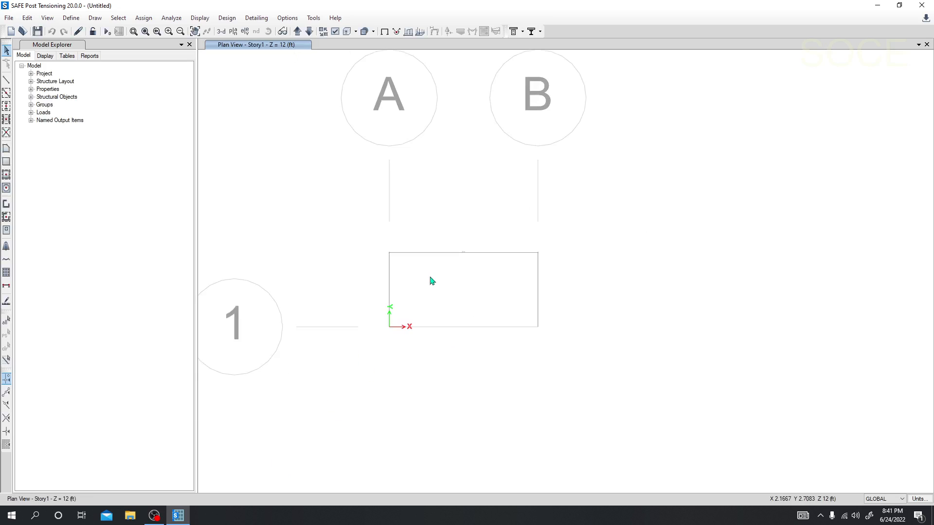
middle_click_drag(430, 283, 412, 284)
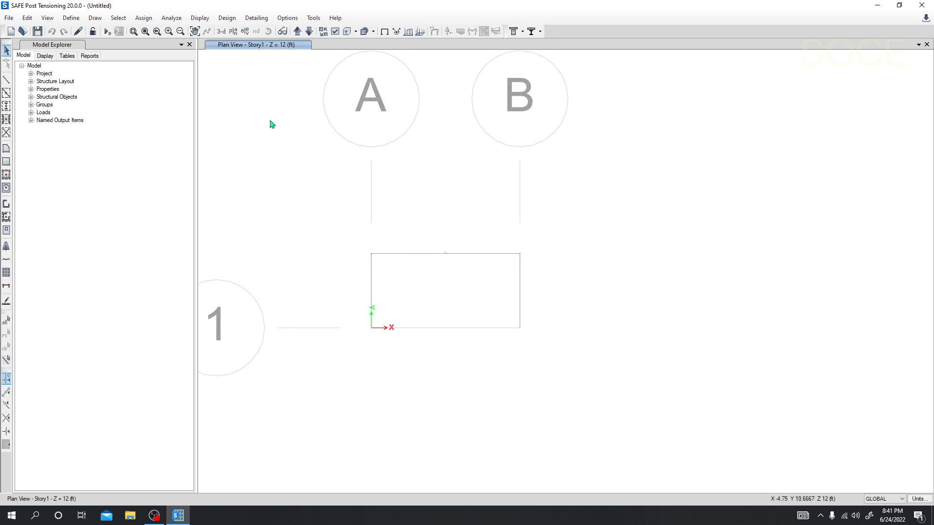
left_click(234, 35)
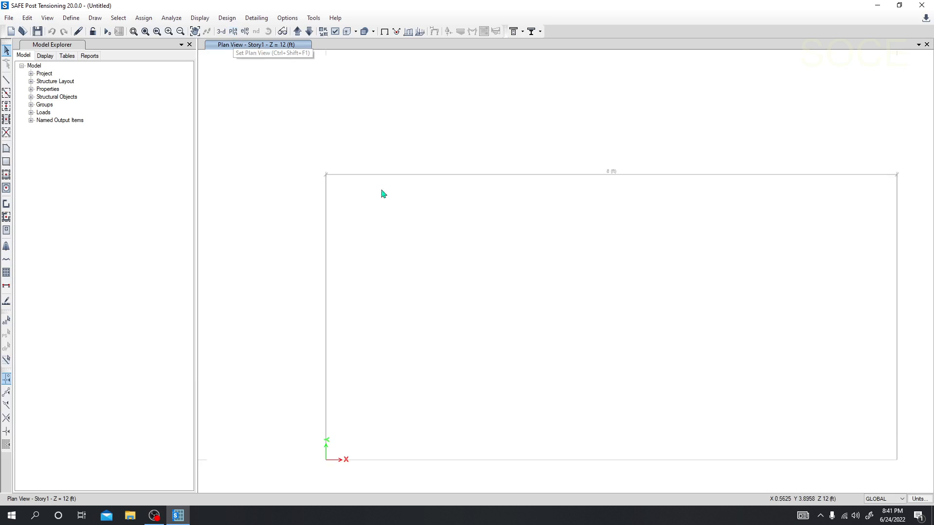
scroll(334, 170, "down", 2)
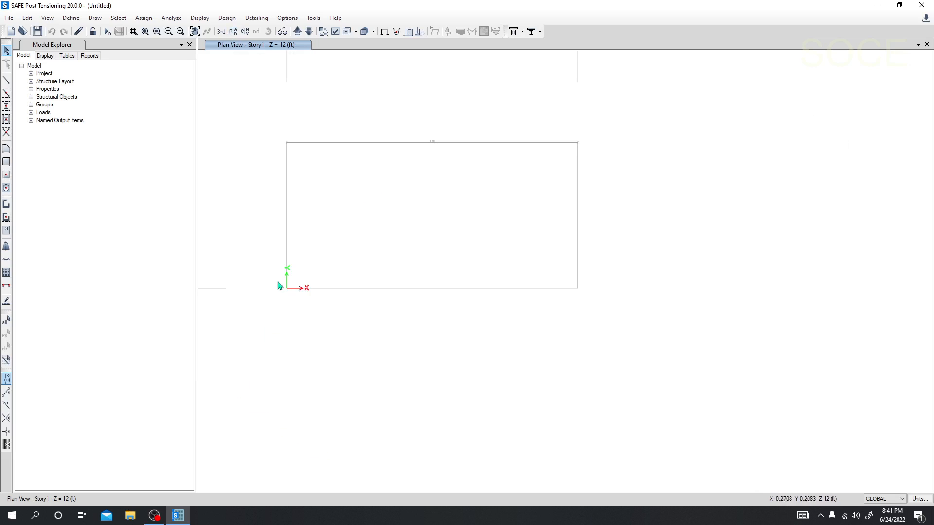
middle_click_drag(298, 154, 378, 275)
scroll(306, 263, "down", 5)
scroll(309, 273, "up", 5)
scroll(475, 180, "up", 8)
scroll(517, 215, "down", 8)
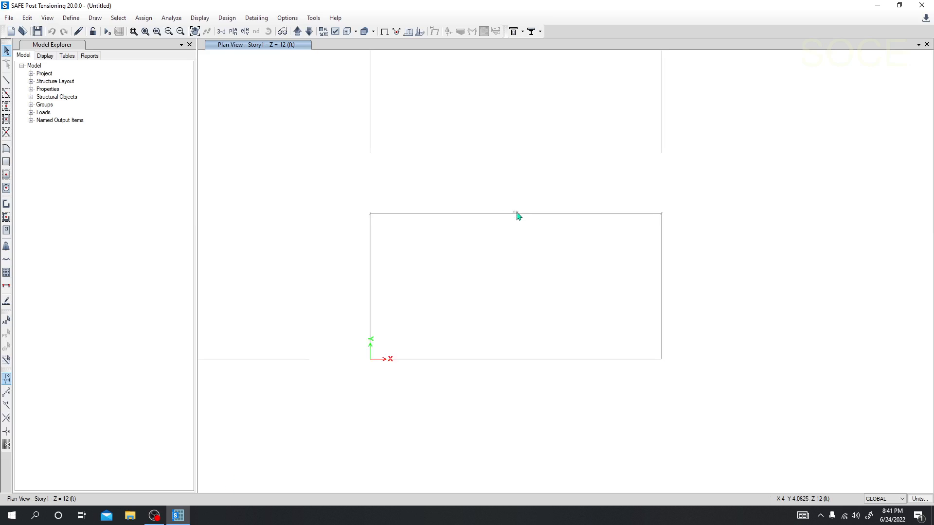
scroll(435, 245, "up", 5)
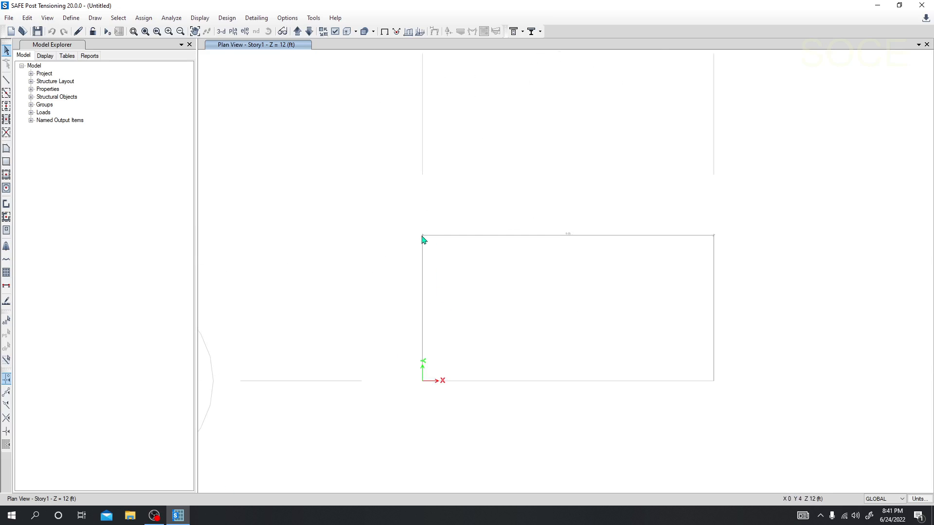
View the elevation along grid line 1 and return to the Story1 plan view.
left_click(245, 31)
left_click(380, 217)
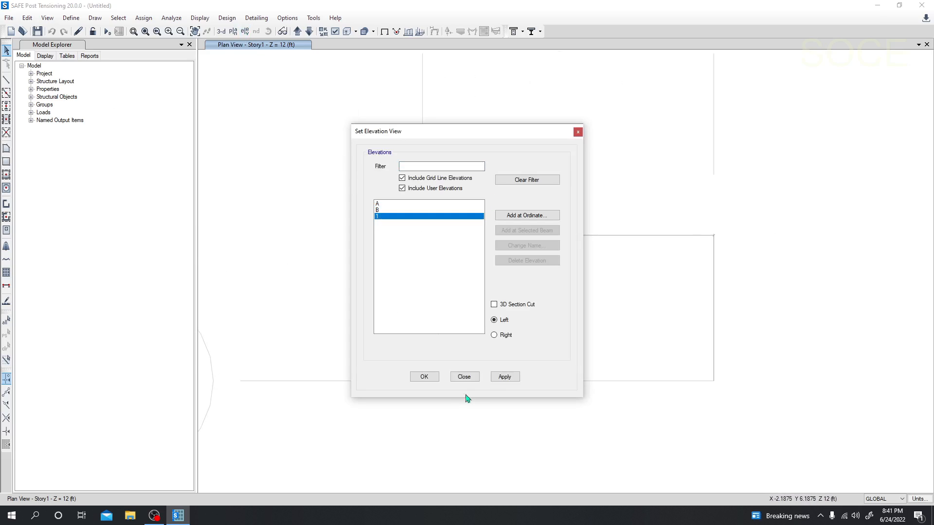
left_click(504, 377)
left_click_drag(539, 136, 299, 134)
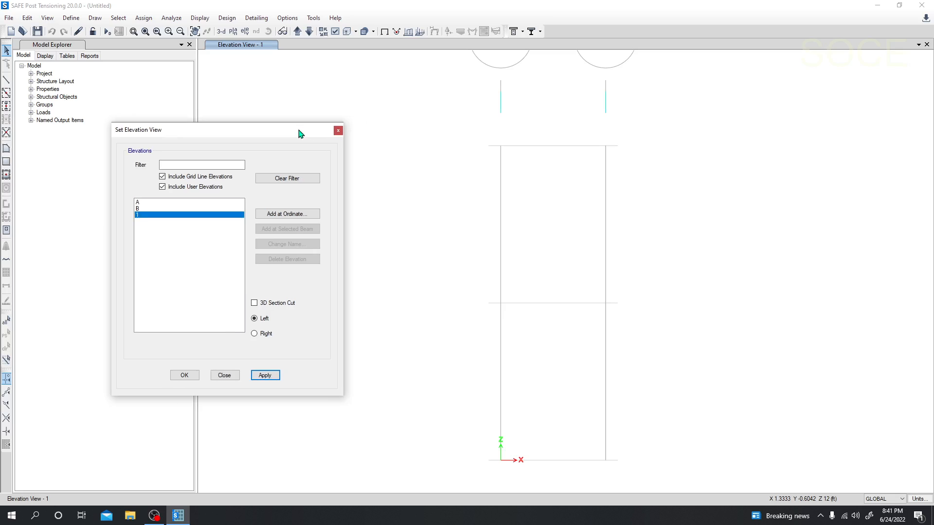
left_click(338, 130)
left_click(233, 31)
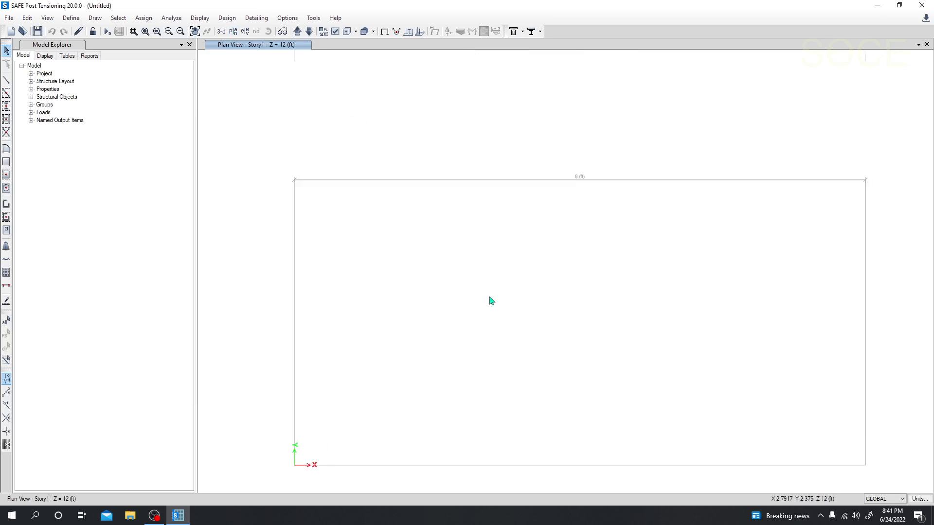
scroll(461, 301, "down", 5)
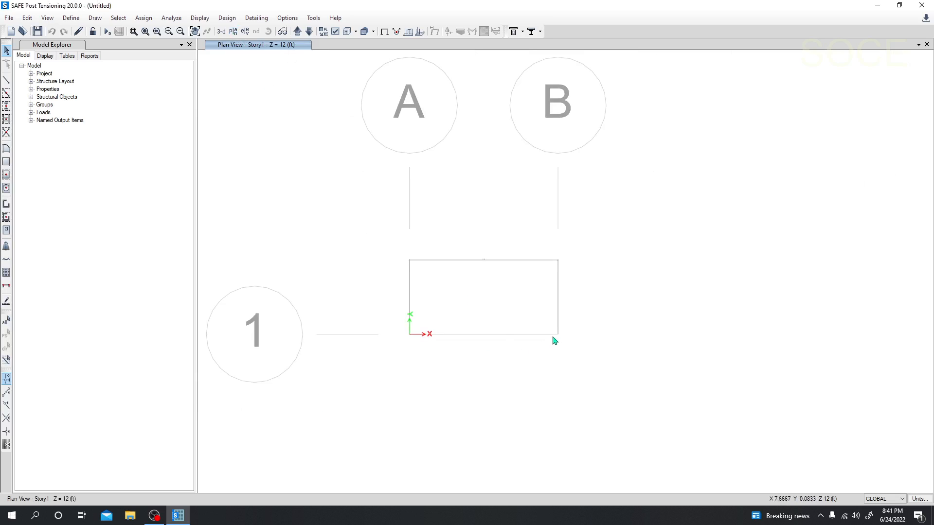
scroll(558, 335, "up", 5)
scroll(560, 339, "down", 5)
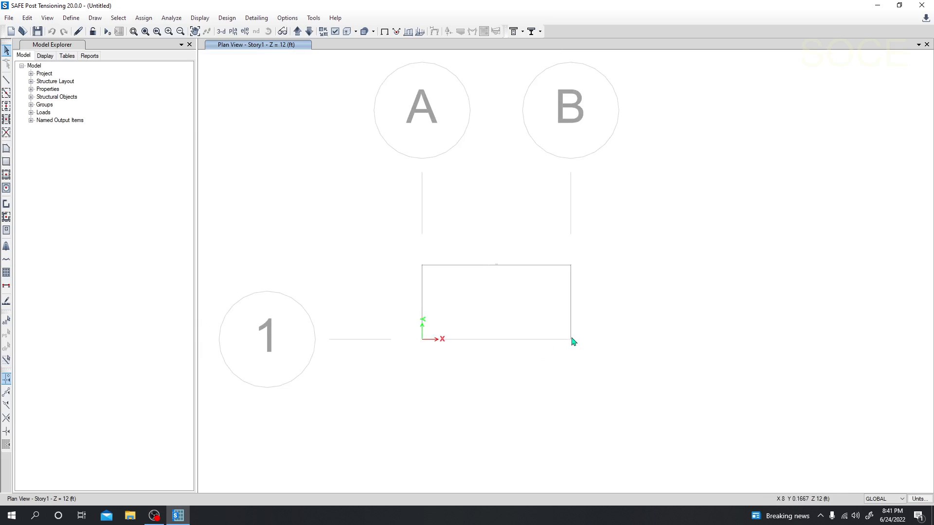
scroll(572, 342, "up", 3)
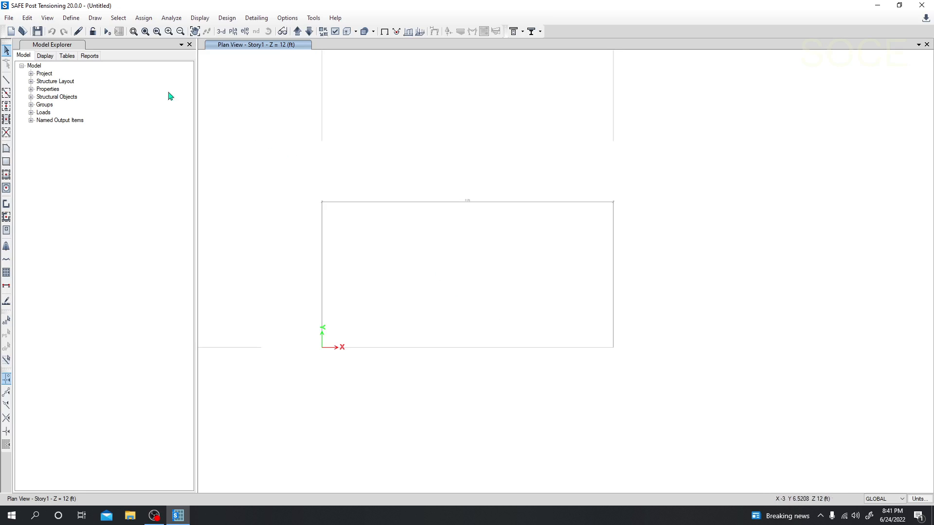
Review the defined materials list, checking the 4000Psi concrete and A615Gr60 rebar entries, and accept it.
left_click(71, 18)
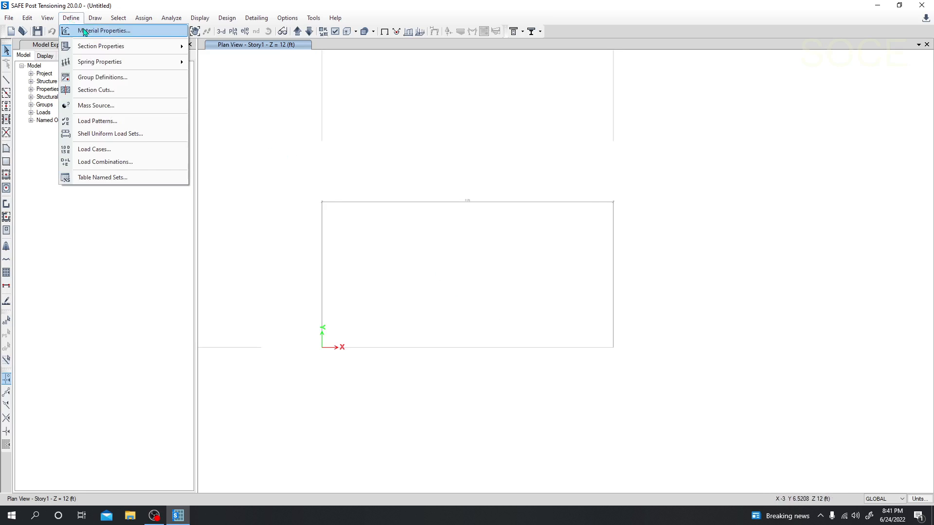
left_click(84, 30)
left_click_drag(414, 169, 334, 176)
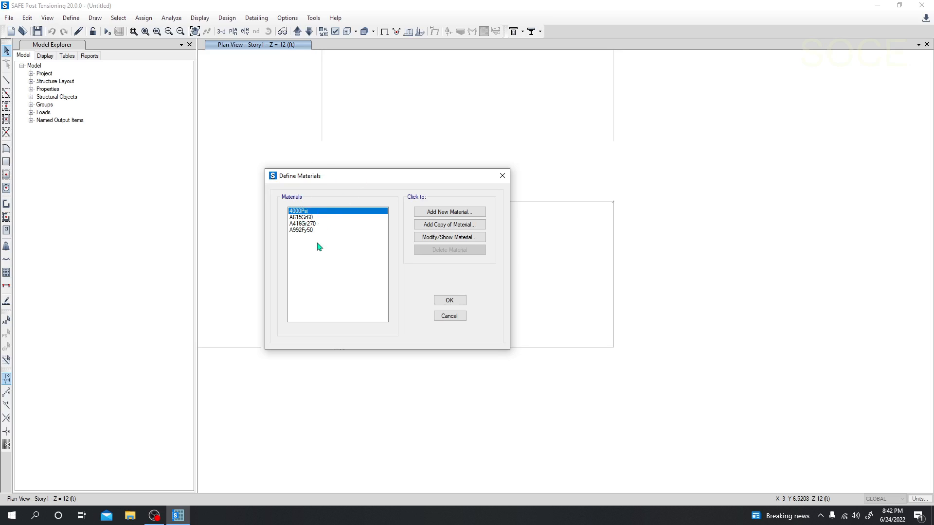
left_click(302, 217)
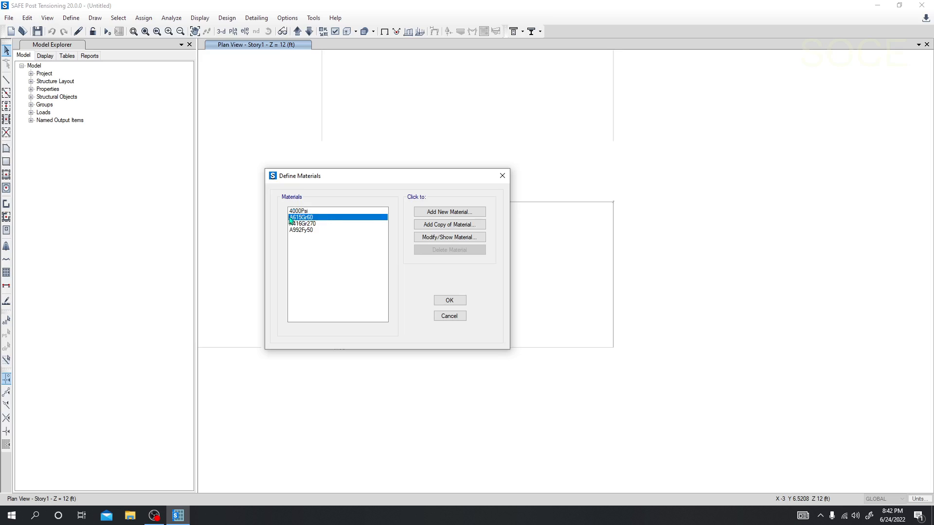
left_click(313, 211)
left_click(315, 223)
left_click(313, 218)
left_click(313, 211)
left_click(314, 217)
left_click(313, 213)
left_click(315, 218)
left_click(449, 300)
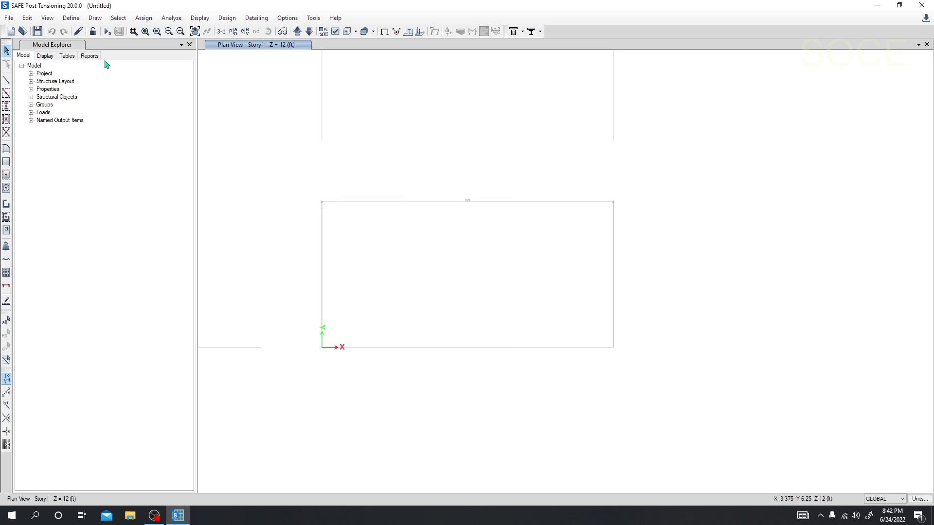
Delete all predefined frame section properties except W36X182.
left_click(71, 18)
mouse_move(101, 46)
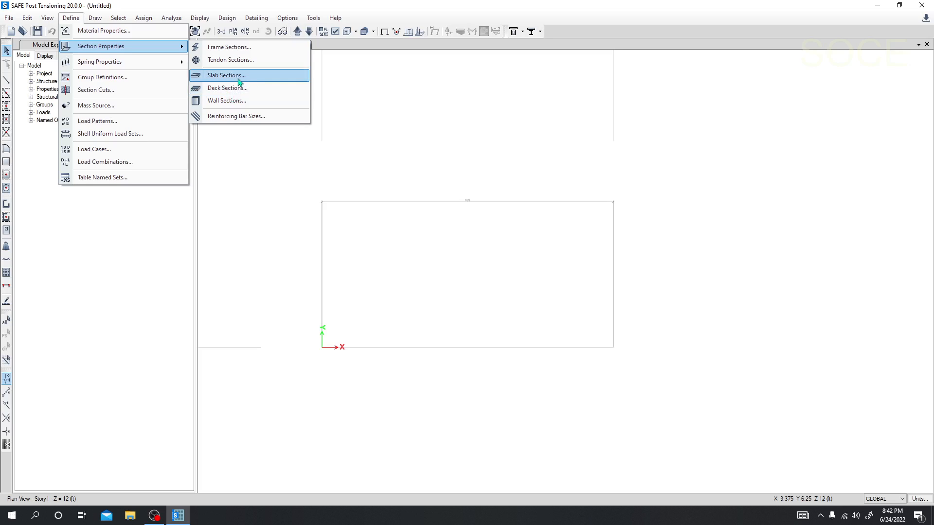
left_click(237, 48)
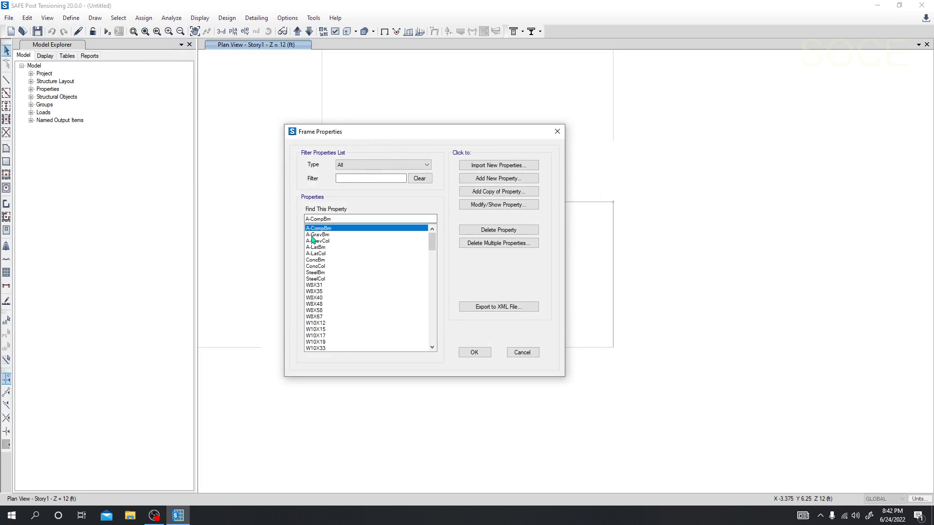
left_click(493, 243)
left_click_drag(432, 214, 428, 264)
left_click(448, 334)
left_click_drag(424, 218, 429, 324)
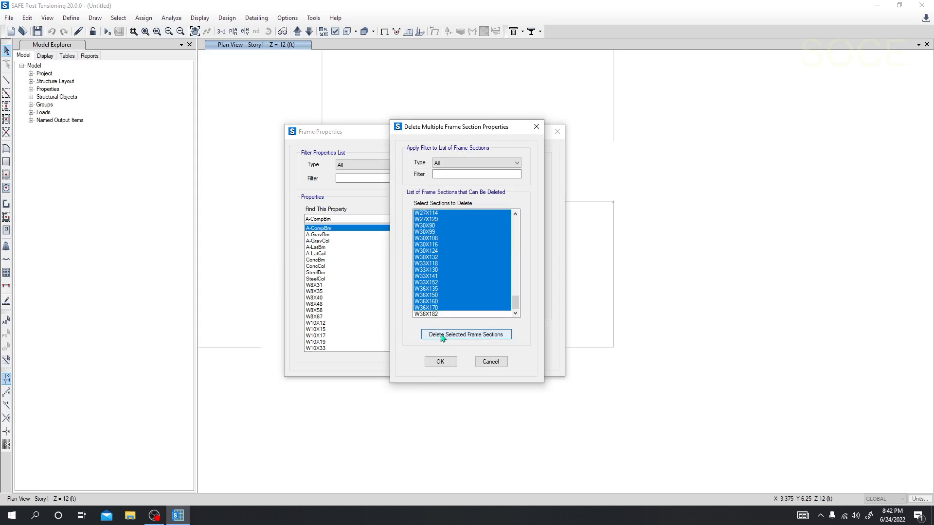
left_click(447, 336)
left_click(439, 362)
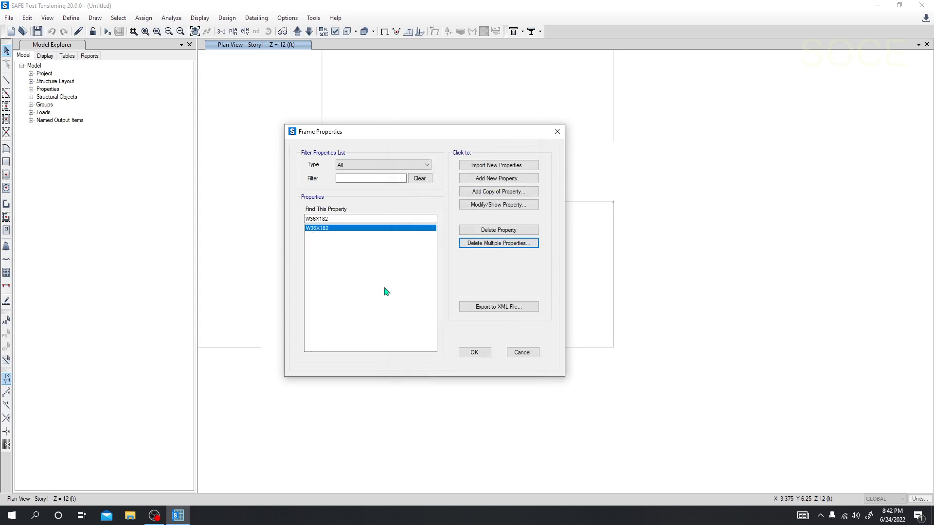
Add a concrete rectangular frame section named Beam and set its section type to Beam Section.
left_click(498, 179)
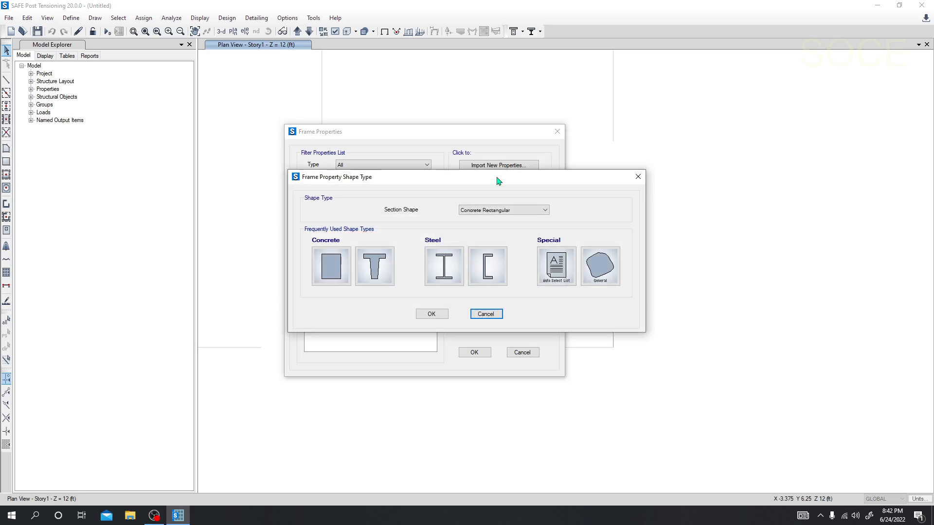
left_click(339, 274)
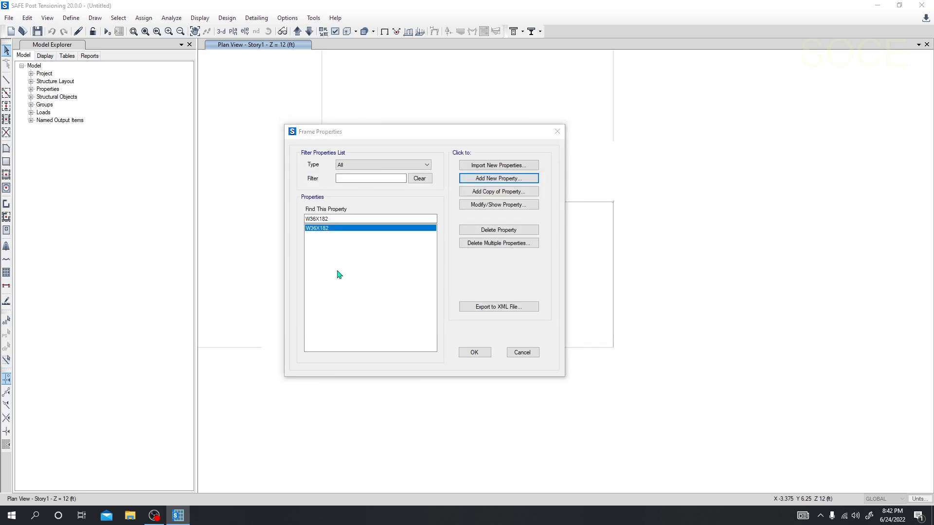
left_click_drag(456, 101, 469, 99)
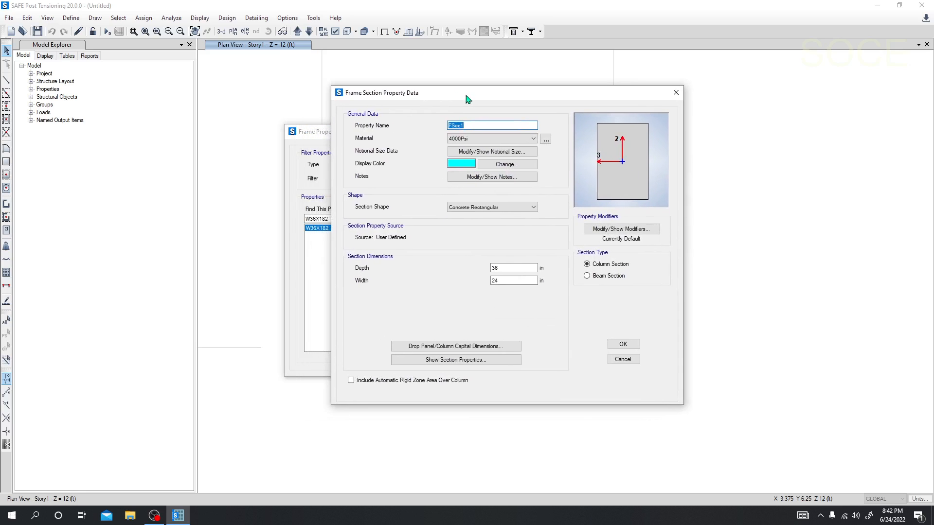
double_click(505, 268)
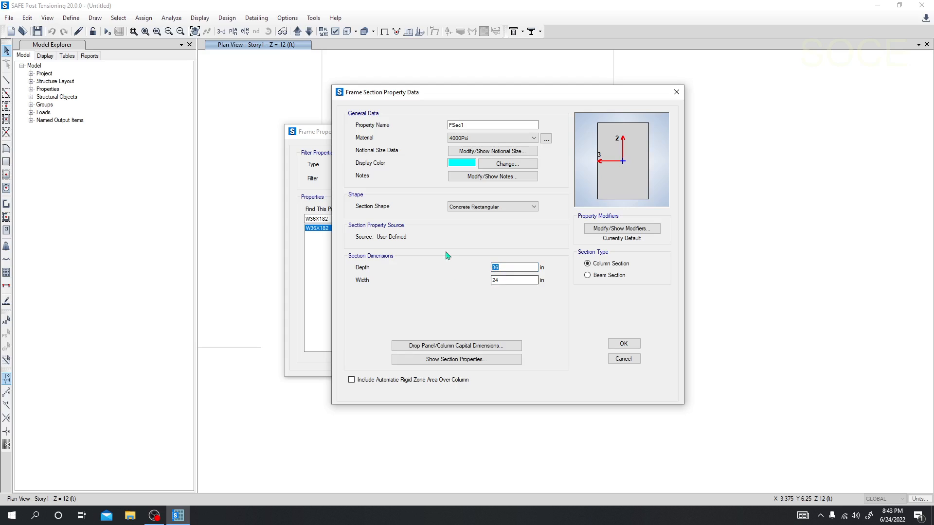
left_click_drag(477, 125, 354, 131)
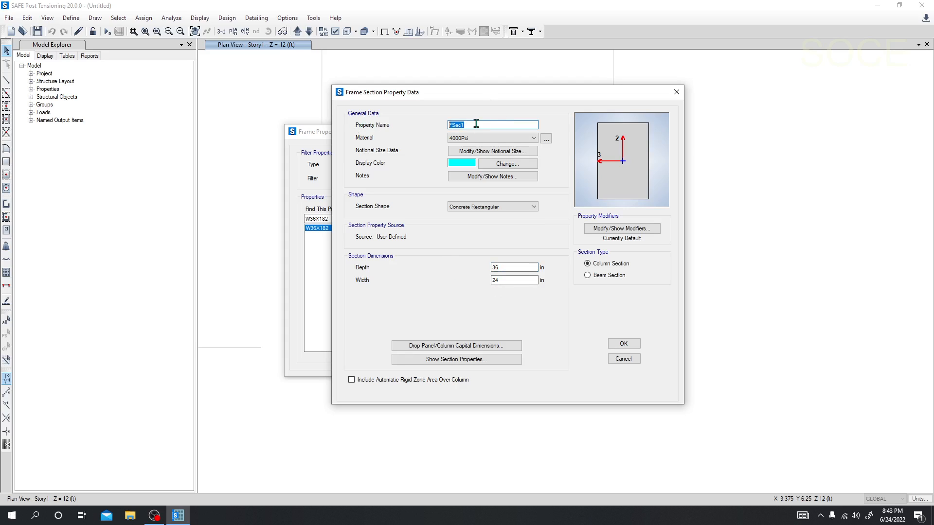
type("Beam")
left_click_drag(514, 267, 445, 269)
left_click(587, 276)
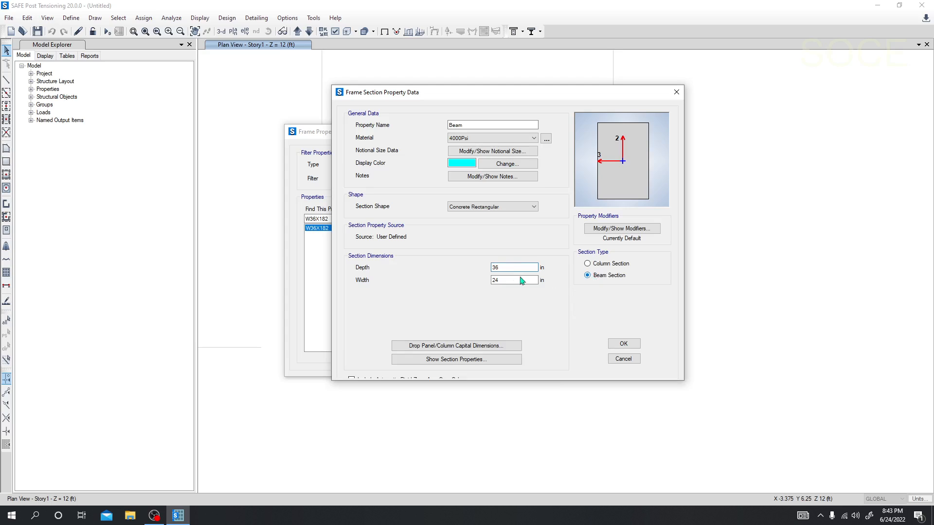
Set the Beam section's width to 12 in and its depth to 18 in.
left_click_drag(516, 268, 458, 276)
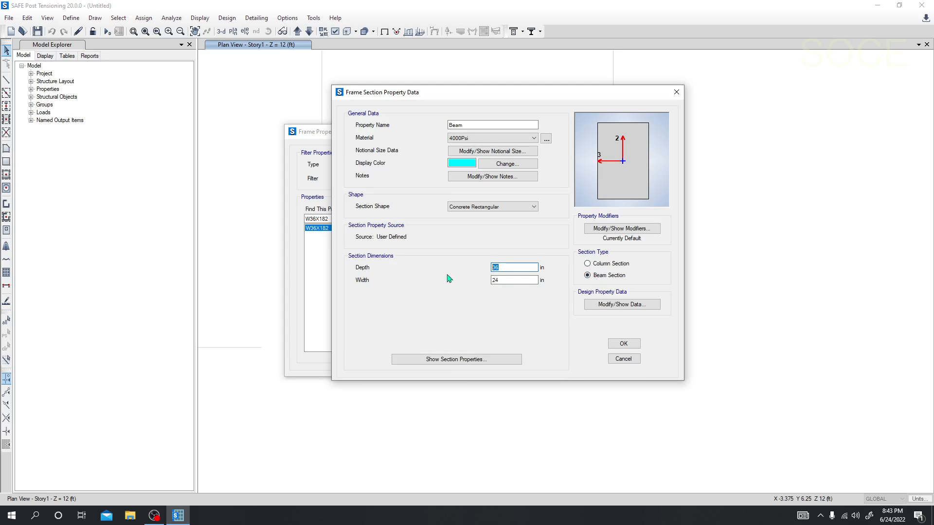
double_click(524, 279)
type("1")
double_click(508, 267)
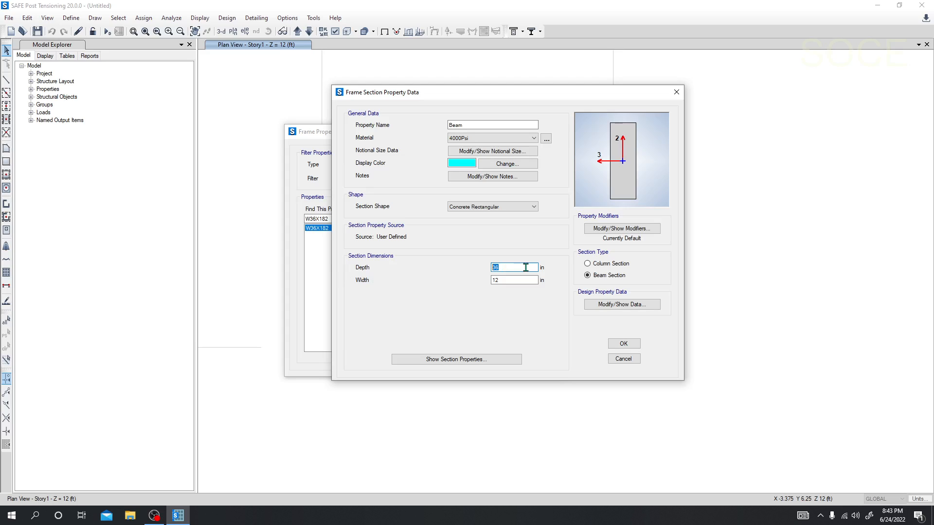
type("18")
left_click(520, 281)
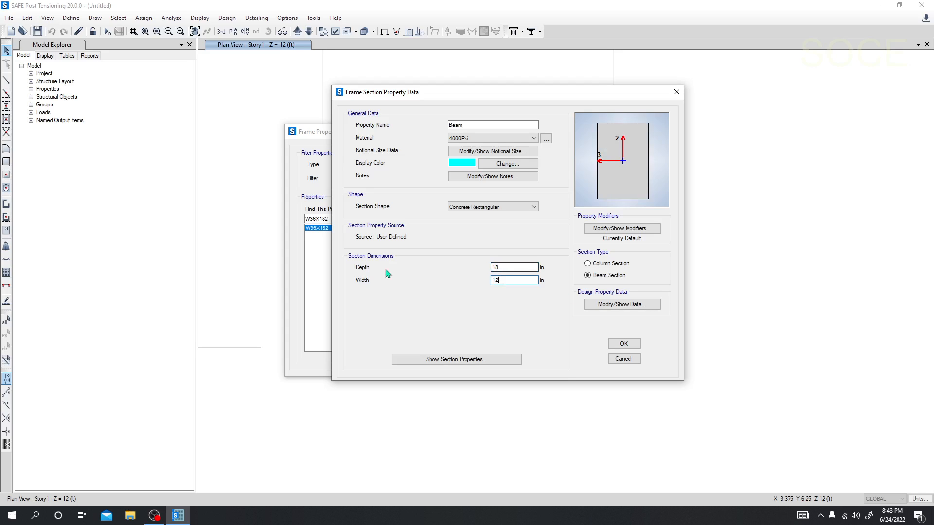
Review the beam's design rebar materials and its top and bottom rebar cover, and accept the Beam section.
left_click(606, 307)
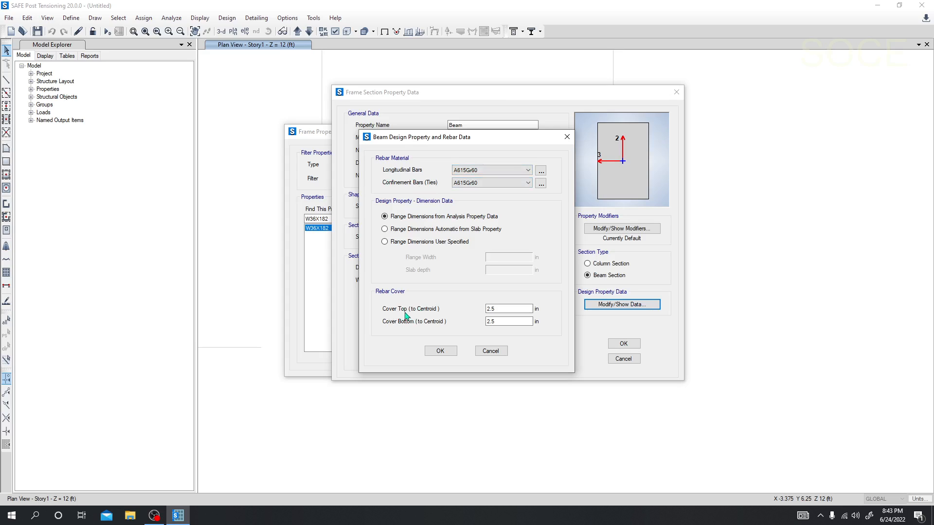
left_click_drag(506, 307, 485, 321)
left_click(501, 308)
left_click_drag(510, 310, 485, 322)
left_click(504, 307)
left_click_drag(493, 322, 484, 323)
left_click(500, 309)
left_click_drag(499, 309, 484, 307)
double_click(488, 323)
left_click(440, 351)
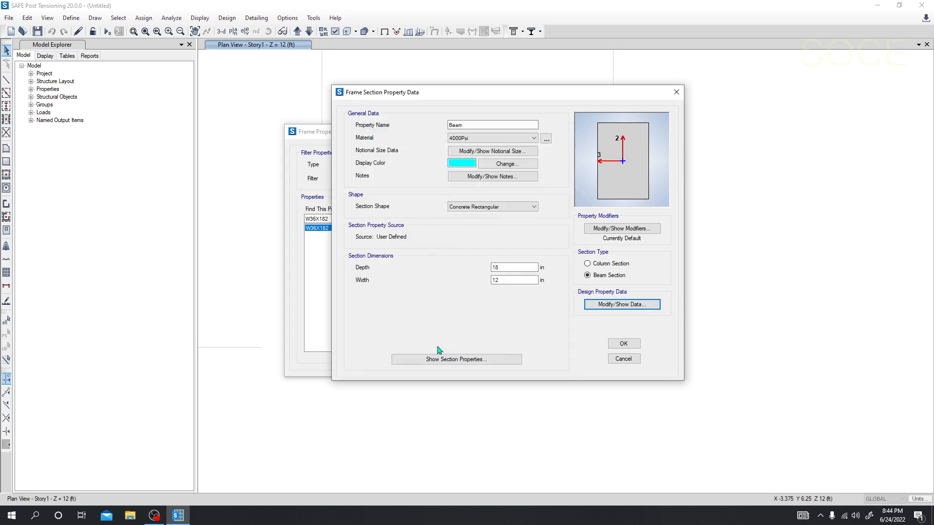
left_click(624, 344)
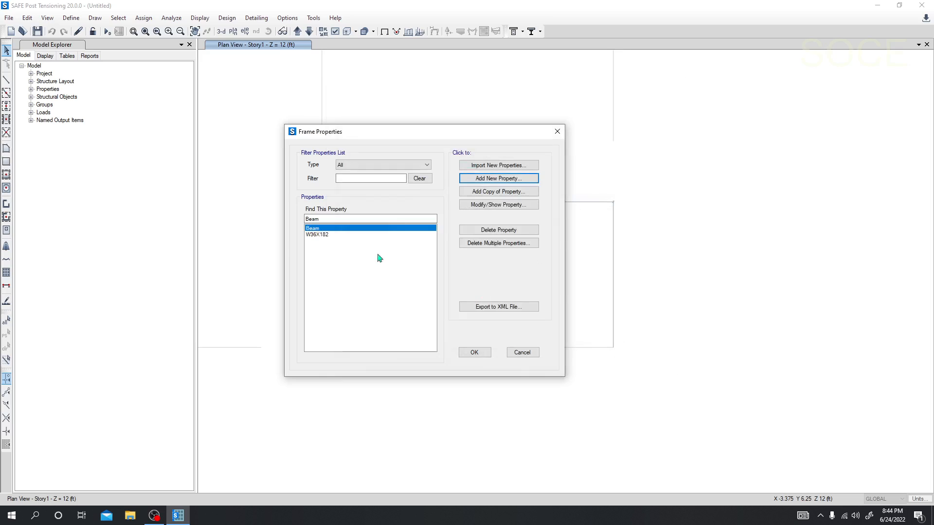
Delete the W36X182 frame section property and accept the frame properties list.
left_click(324, 236)
left_click(481, 230)
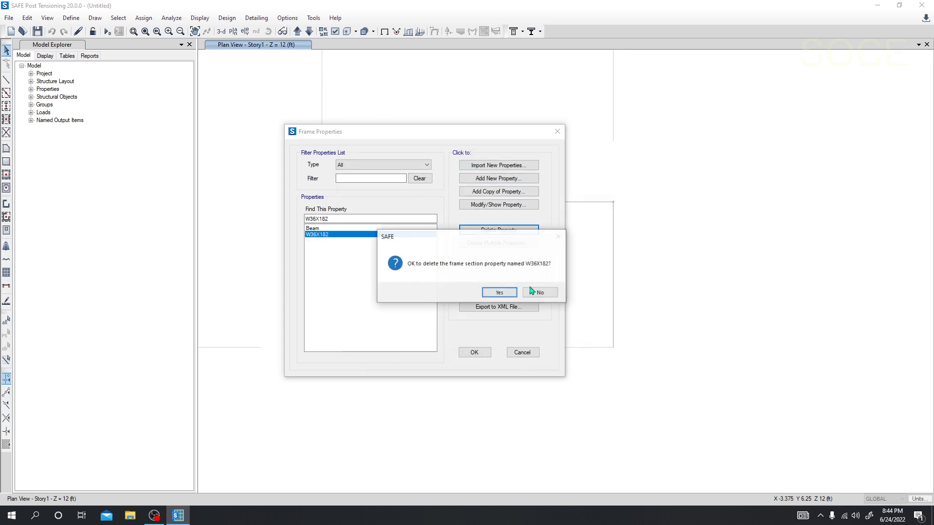
left_click(498, 293)
left_click(475, 352)
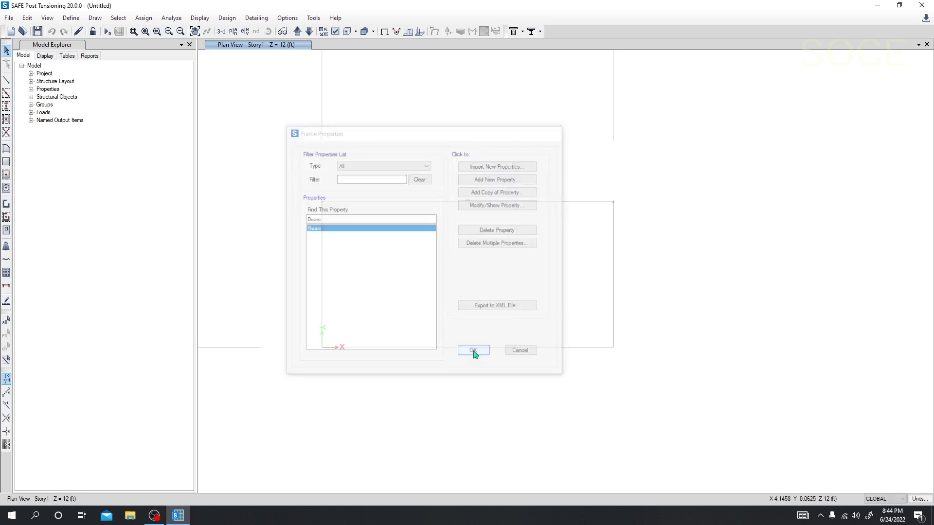
Open the slab section properties and delete the Plank1 slab property.
left_click(71, 18)
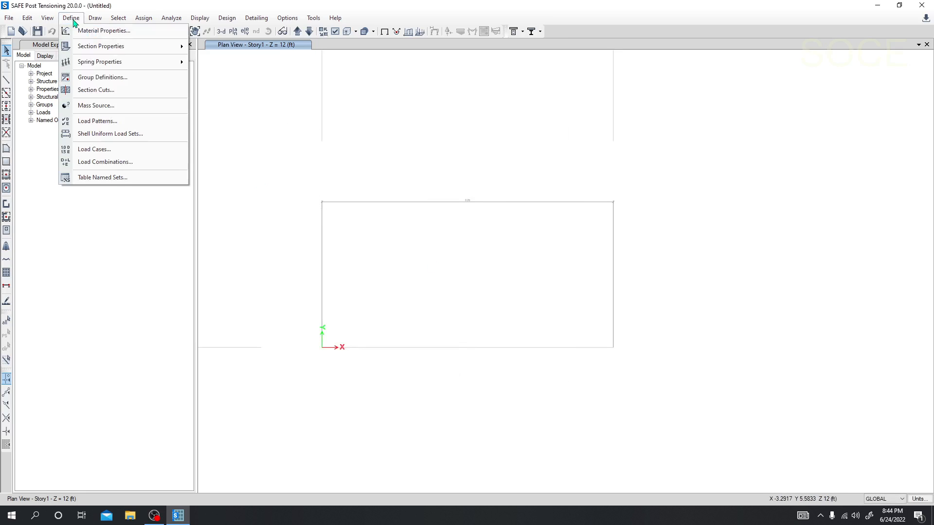
mouse_move(104, 48)
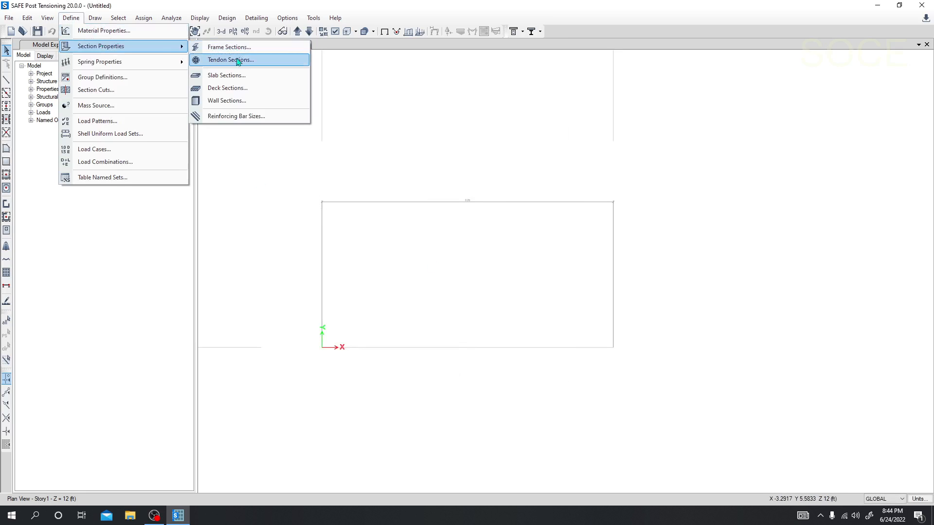
left_click(238, 77)
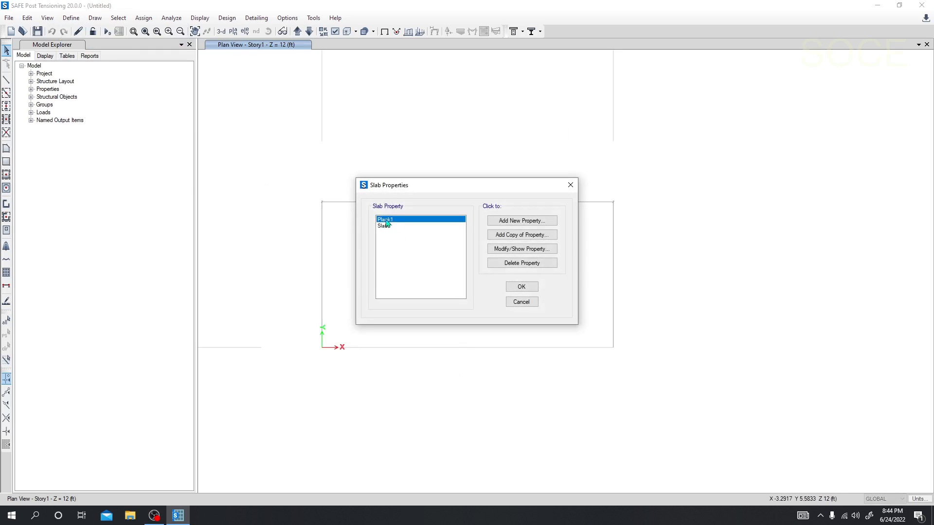
left_click(532, 263)
left_click(480, 292)
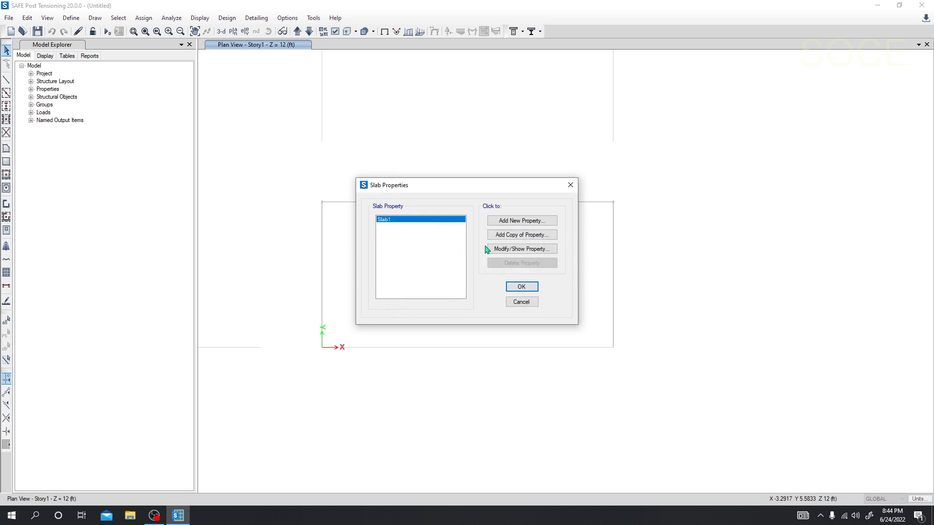
Rename the Slab1 property as Footing and set its type to Footing, leaving the modeling type at Shell-Thin.
left_click(513, 250)
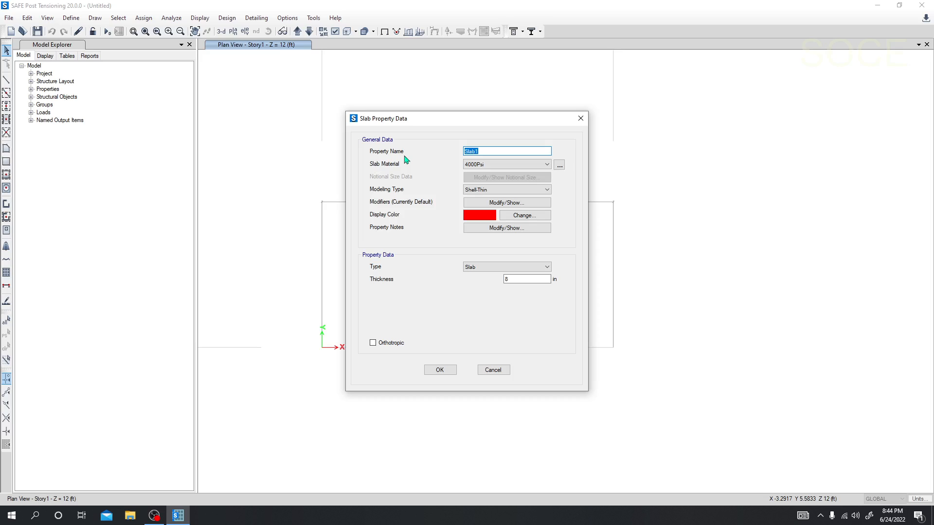
type("Footing")
left_click(506, 267)
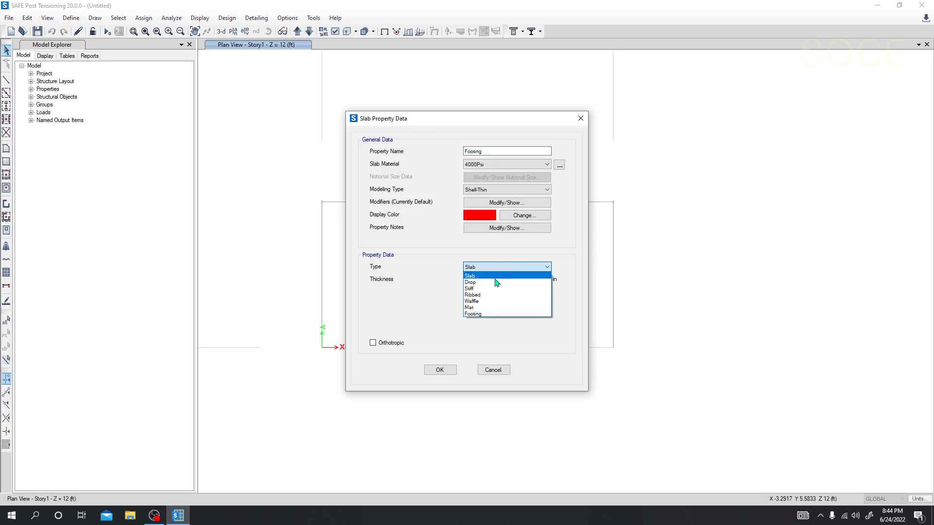
left_click(491, 315)
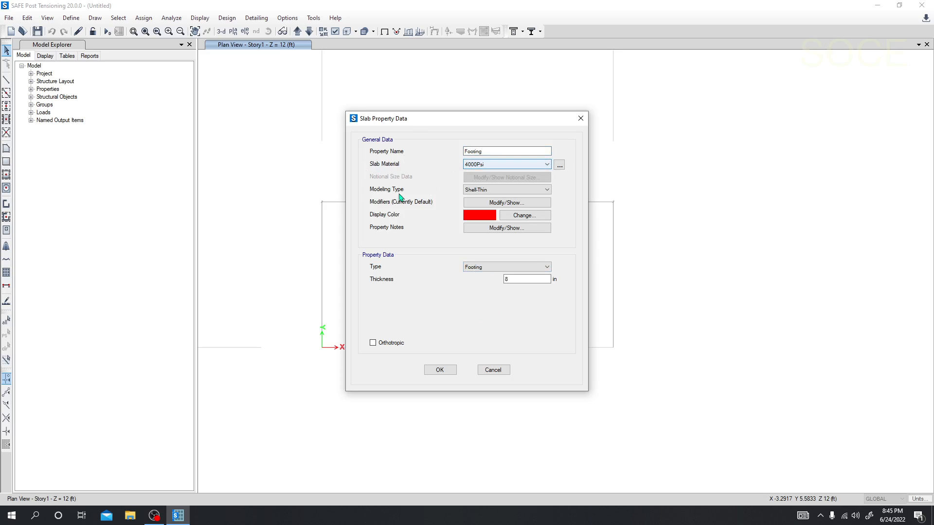
left_click(491, 192)
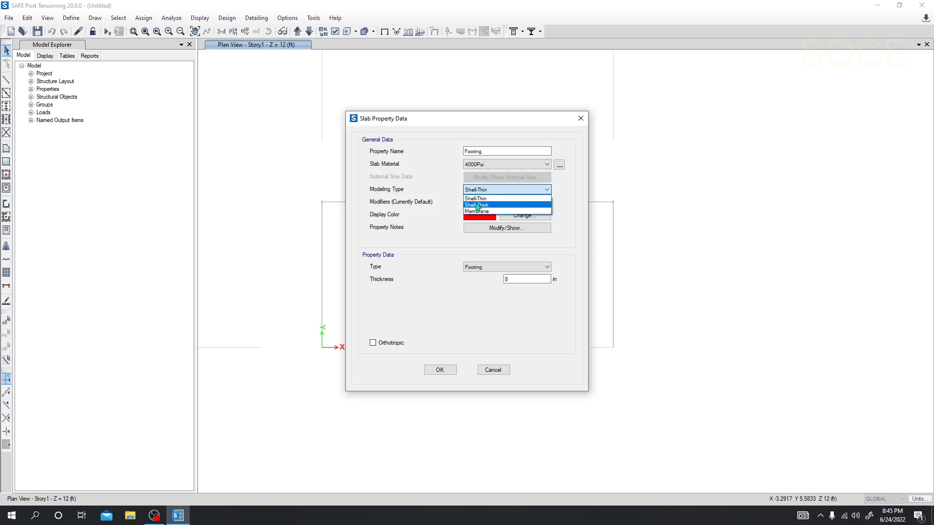
left_click(443, 205)
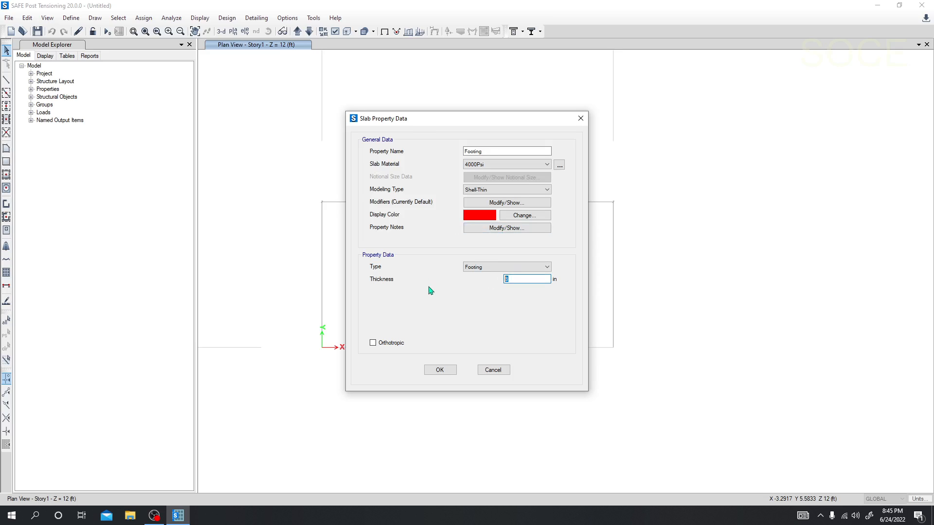
Set the Footing property's thickness to 18 in and accept the slab properties.
double_click(516, 282)
type("18")
left_click(440, 370)
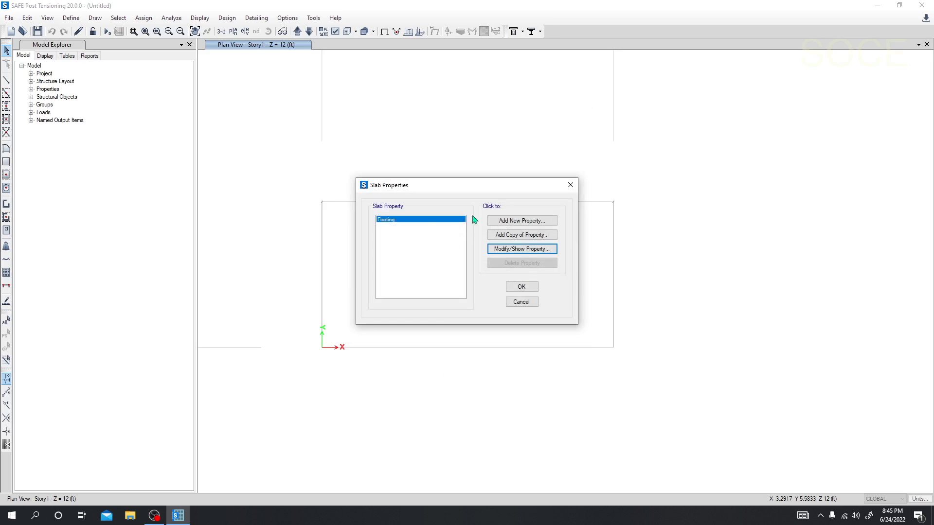
left_click(521, 287)
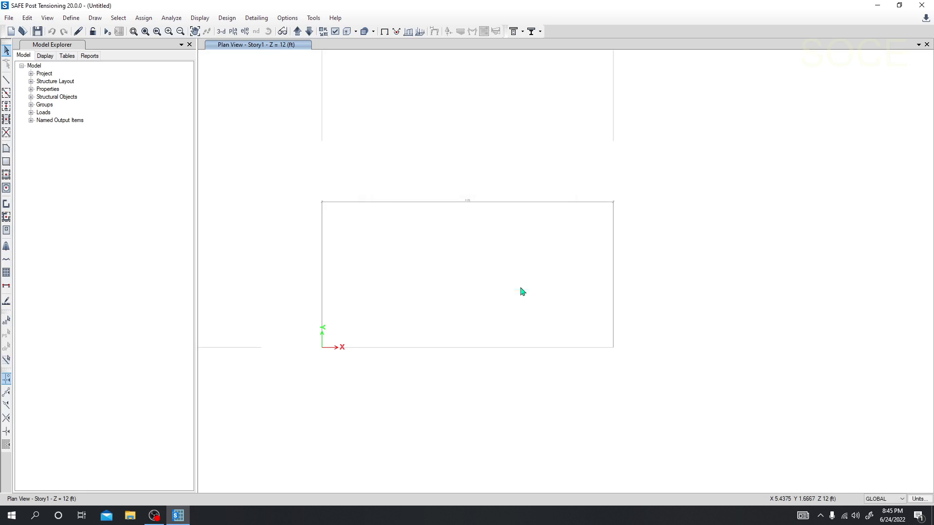
Add a new slab property named Col. Stiff with 4000Psi as its material.
left_click(70, 18)
mouse_move(98, 46)
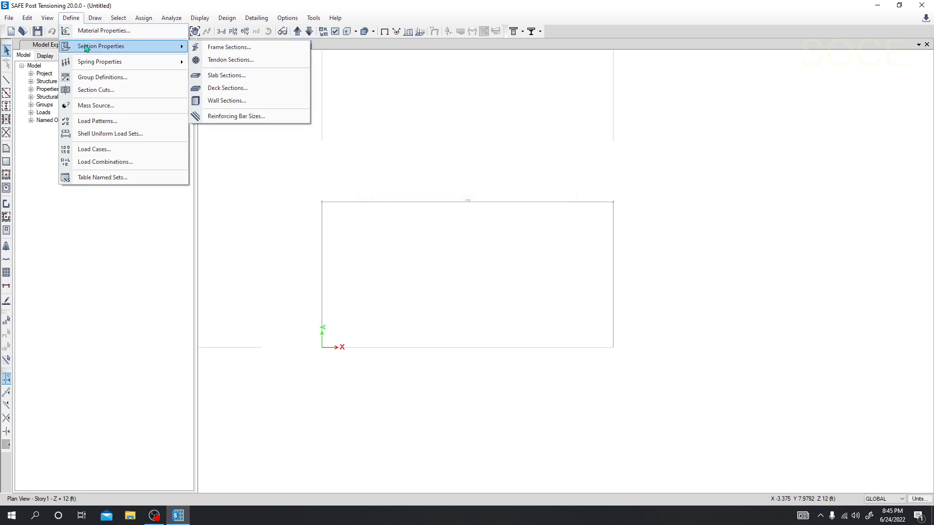
left_click(238, 76)
left_click_drag(447, 192, 429, 194)
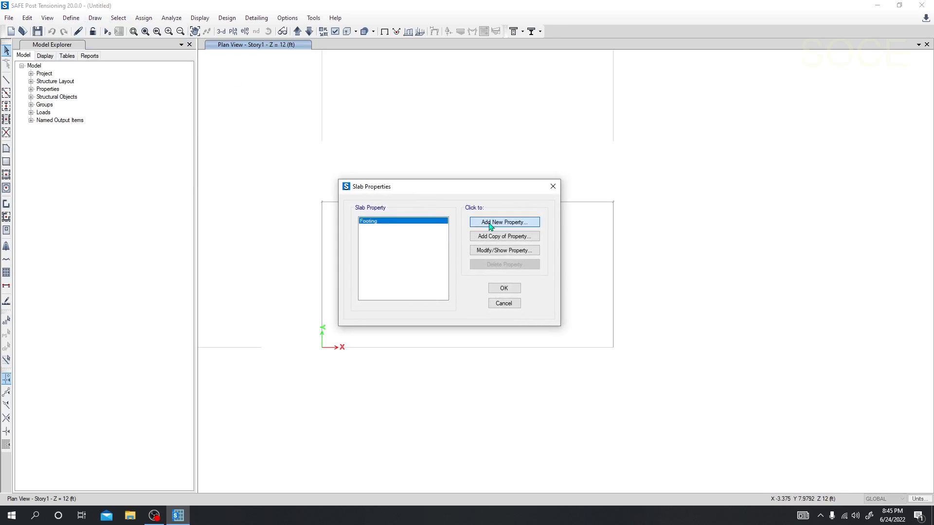
left_click(503, 222)
left_click_drag(490, 151, 437, 156)
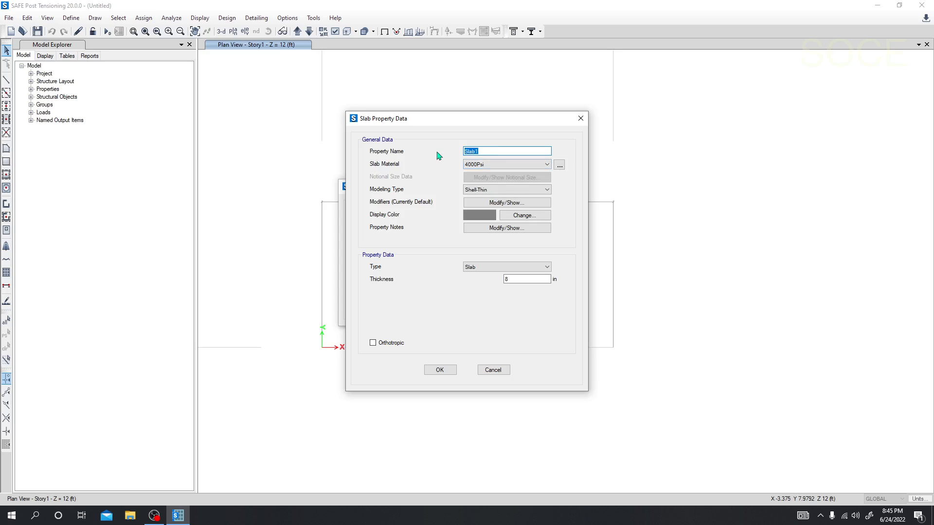
type("Col. Stiff")
left_click(475, 166)
left_click(418, 168)
Set the Col. Stiff property's type to Stiff and its thickness to 18 in, and accept the slab properties.
left_click(506, 267)
left_click(481, 290)
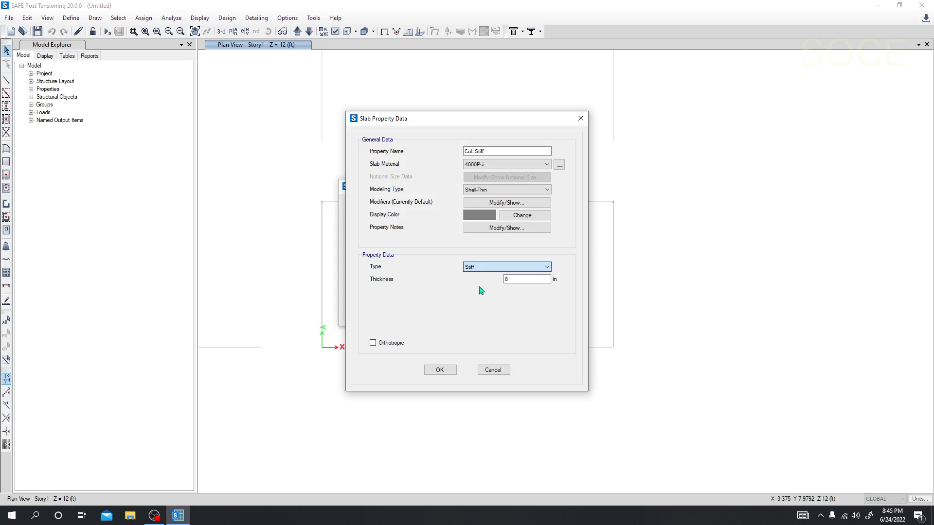
left_click(510, 279)
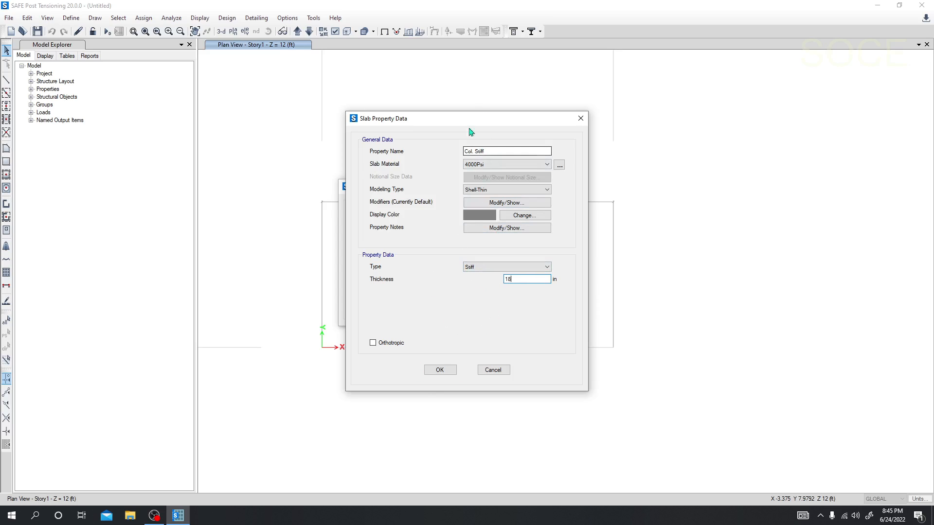
left_click(440, 372)
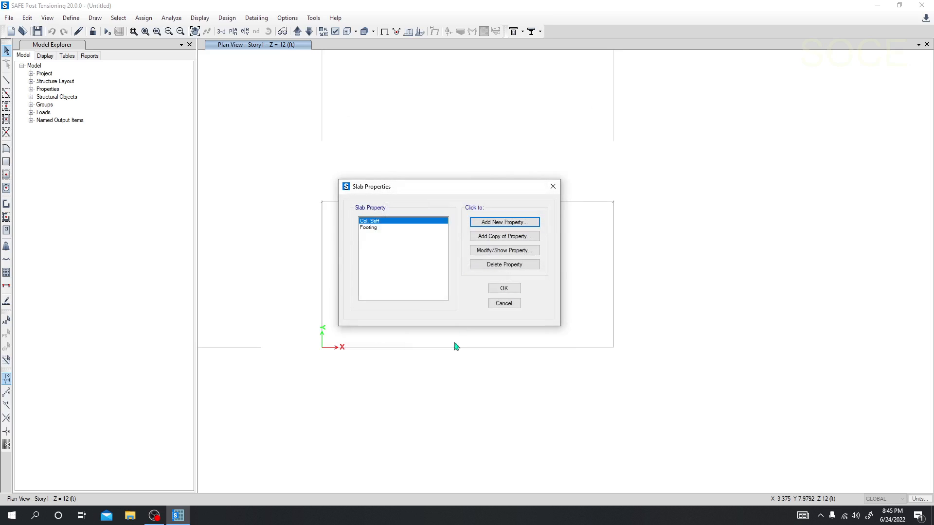
left_click(503, 290)
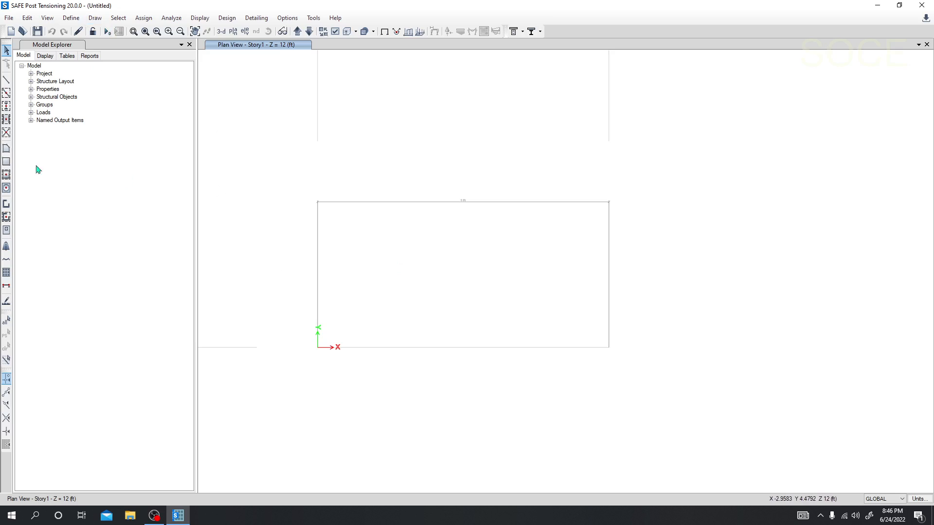
Clear all existing reinforcing bar sizes and add the SI common rebar set in their place.
left_click(70, 18)
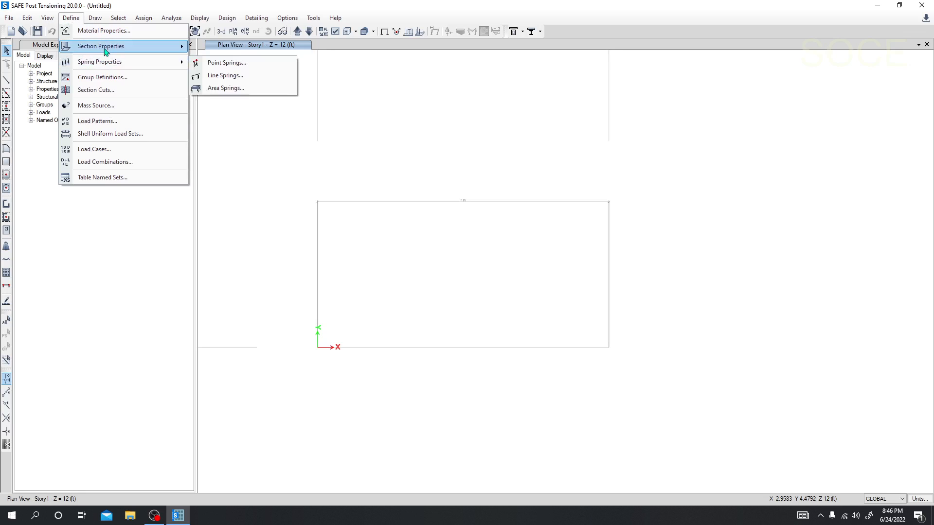
mouse_move(105, 50)
left_click(236, 117)
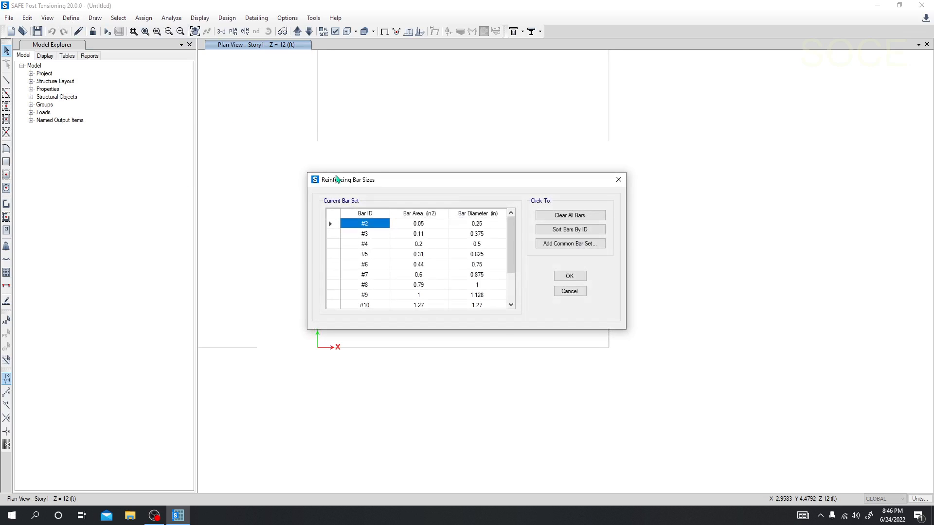
left_click_drag(298, 181, 237, 177)
scroll(235, 238, "up", 2)
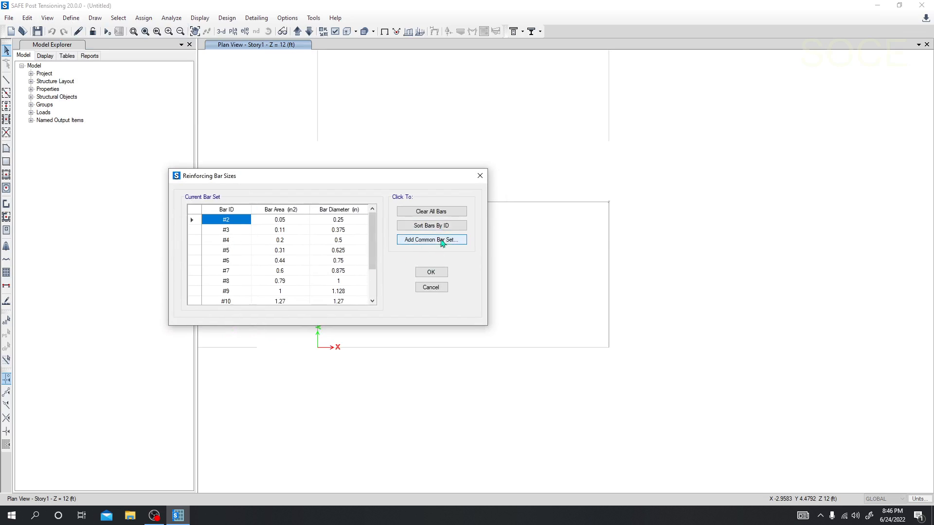
left_click(428, 212)
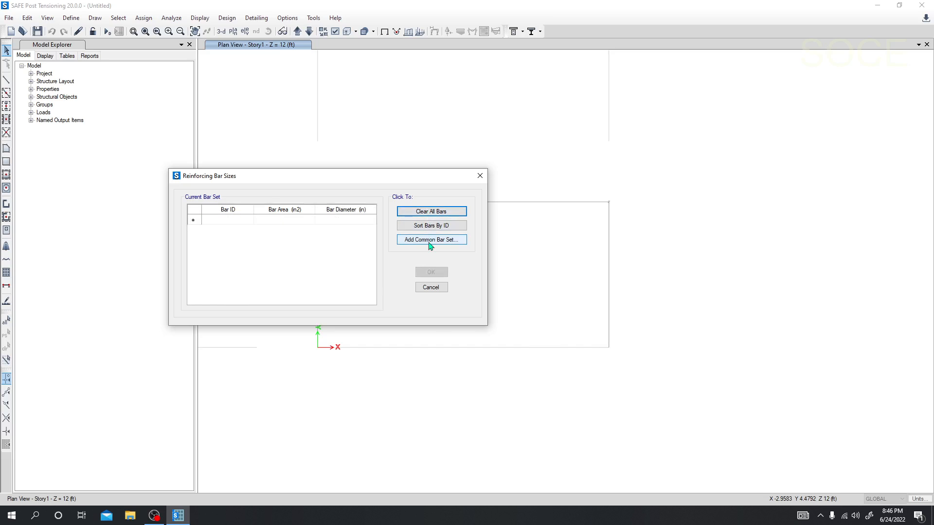
left_click(431, 240)
left_click(427, 195)
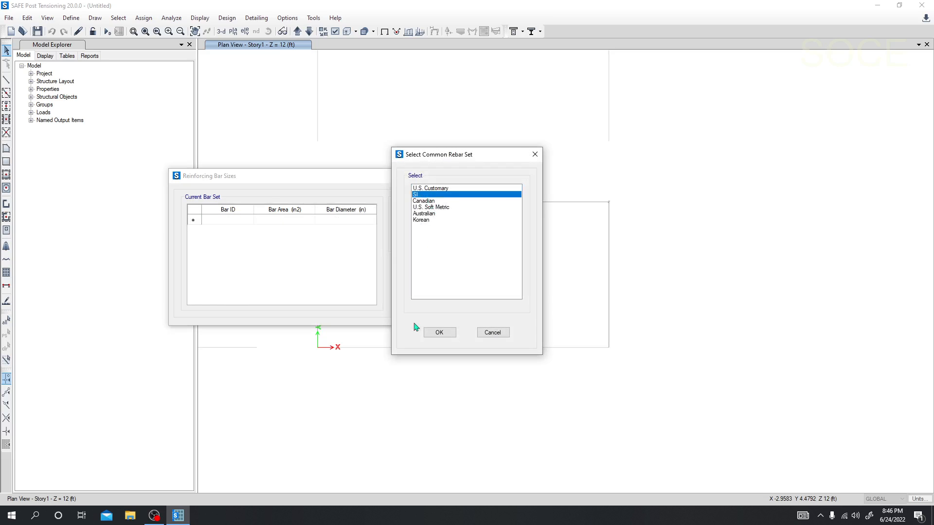
left_click(442, 335)
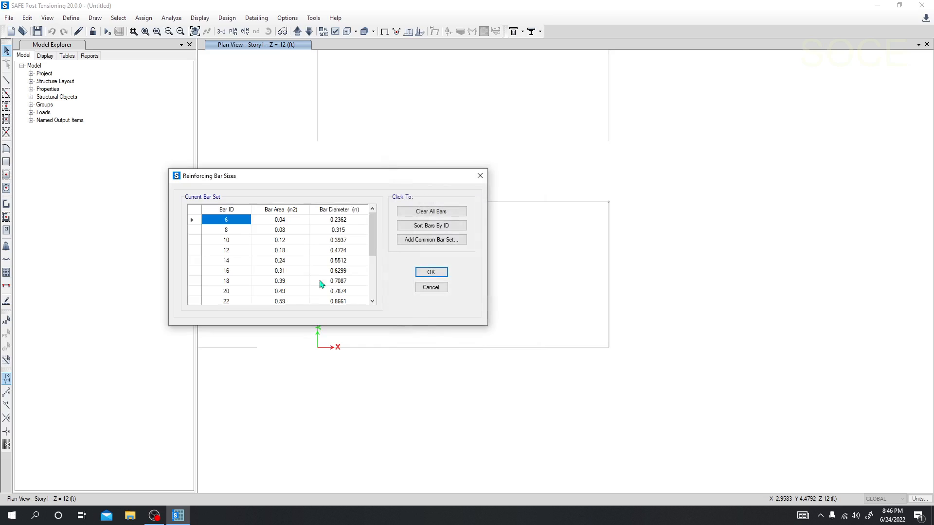
Examine the bar IDs, areas and diameters in the current reinforcing bar set down to the end of the list.
scroll(246, 248, "down", 4)
scroll(234, 234, "up", 4)
key("Down")
key("Down")
key("Down")
key("Down")
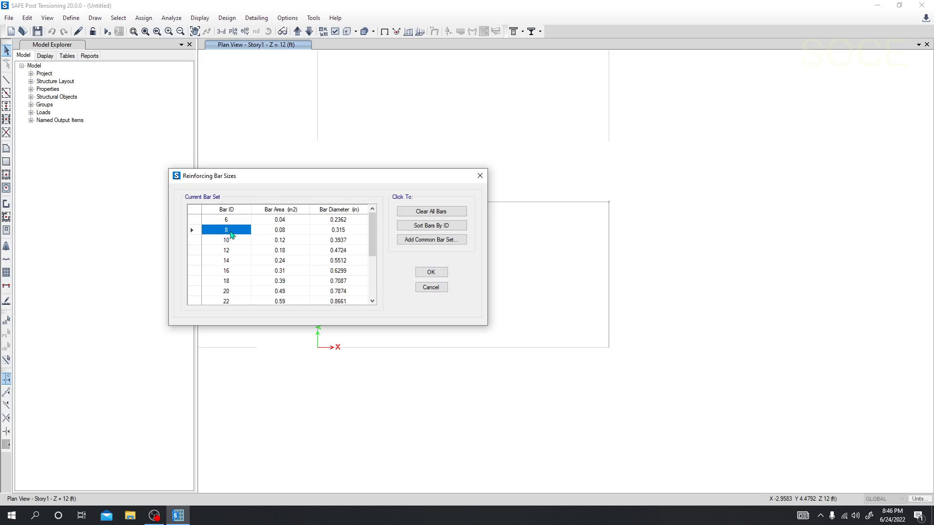
key("Down")
key("Down")
key("Down")
key("Down")
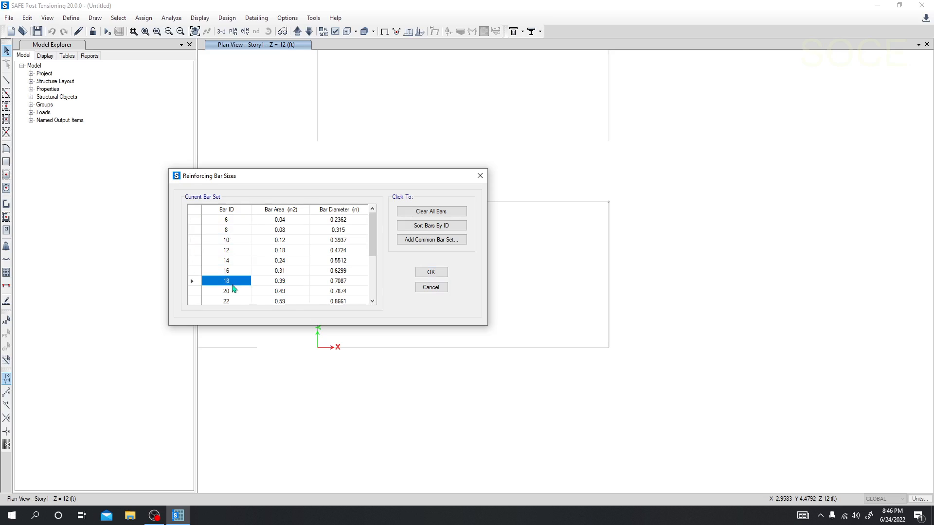
scroll(234, 294, "down", 3)
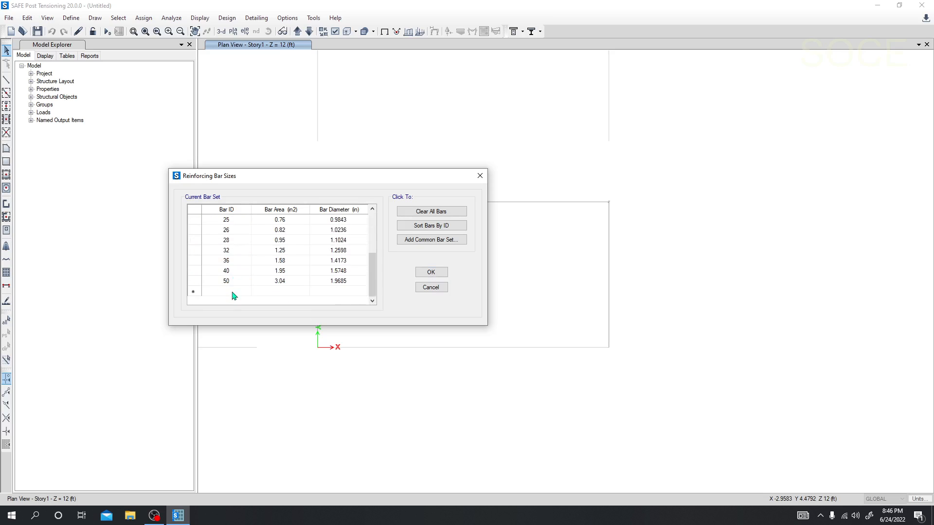
Accept the reinforcing bar sizes and add a new area spring property named BC.
left_click(431, 273)
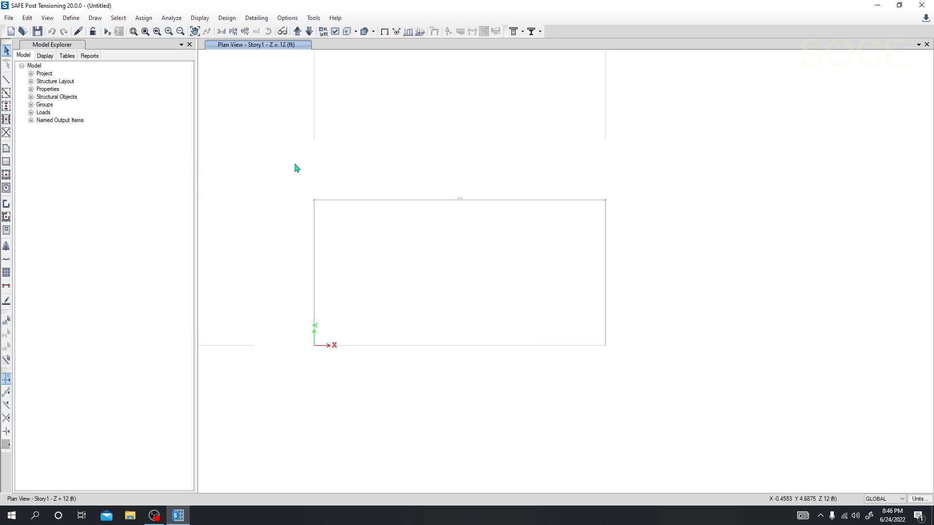
left_click(73, 17)
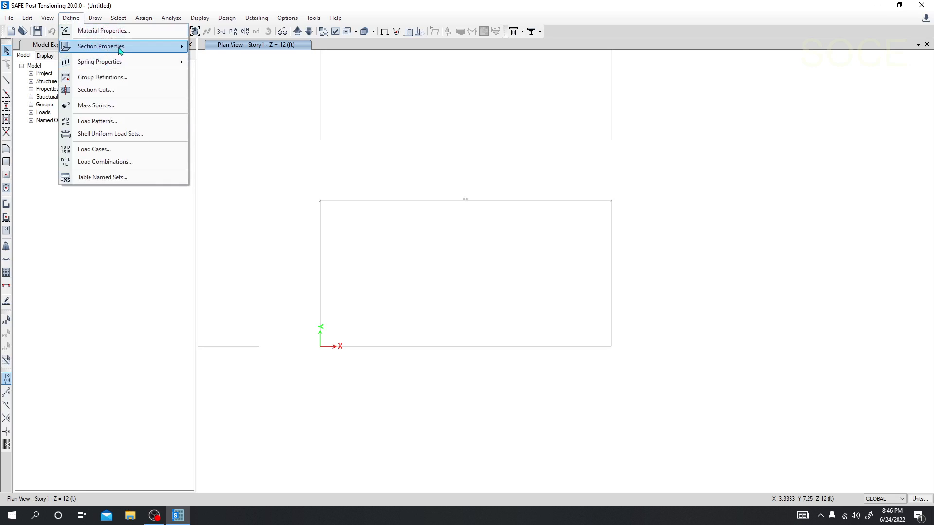
mouse_move(127, 66)
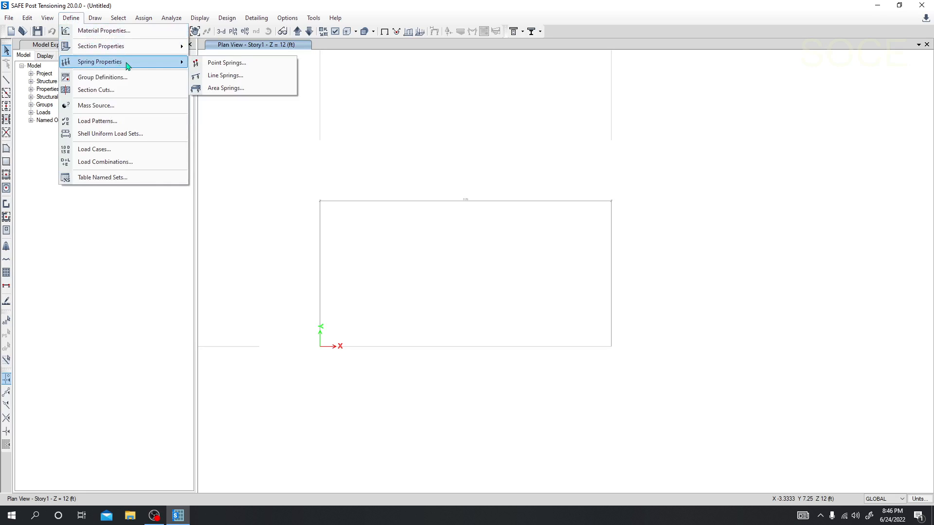
left_click(224, 88)
left_click_drag(463, 189, 337, 189)
left_click(389, 222)
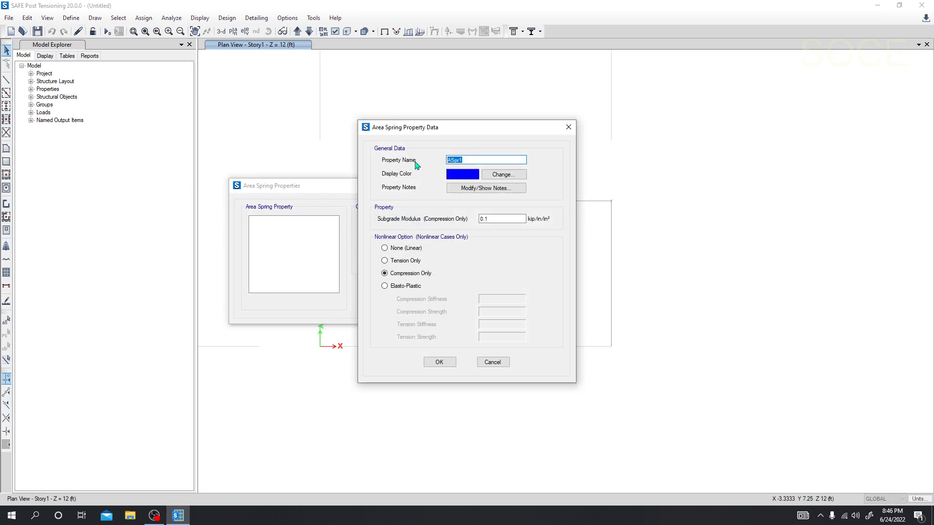
type("BC")
left_click_drag(496, 219, 479, 219)
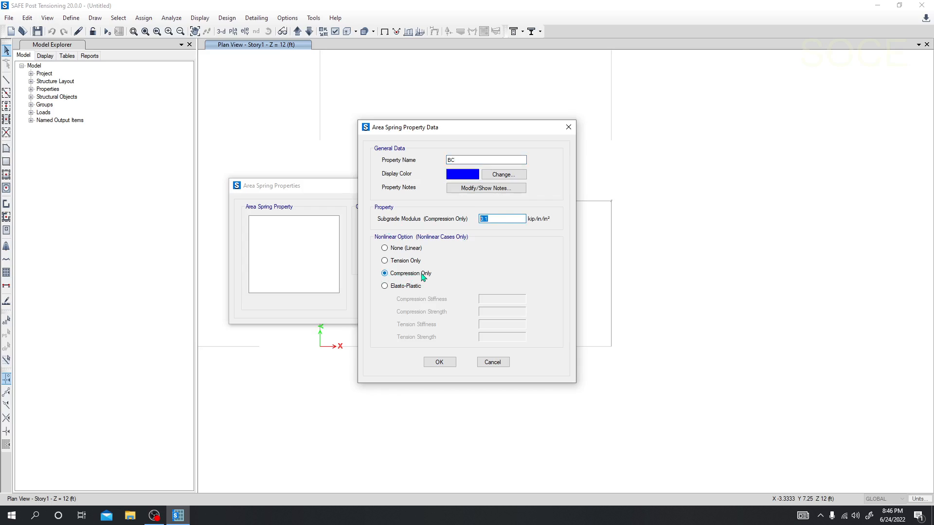
left_click(495, 220)
left_click_drag(499, 219, 438, 227)
left_click(515, 219)
double_click(492, 220)
left_click(498, 222)
left_click_drag(510, 221, 460, 226)
Switch to the soil subgrade modulus workbook in Excel and set the allowable bearing pressure to 2 Tsf.
left_click(432, 524)
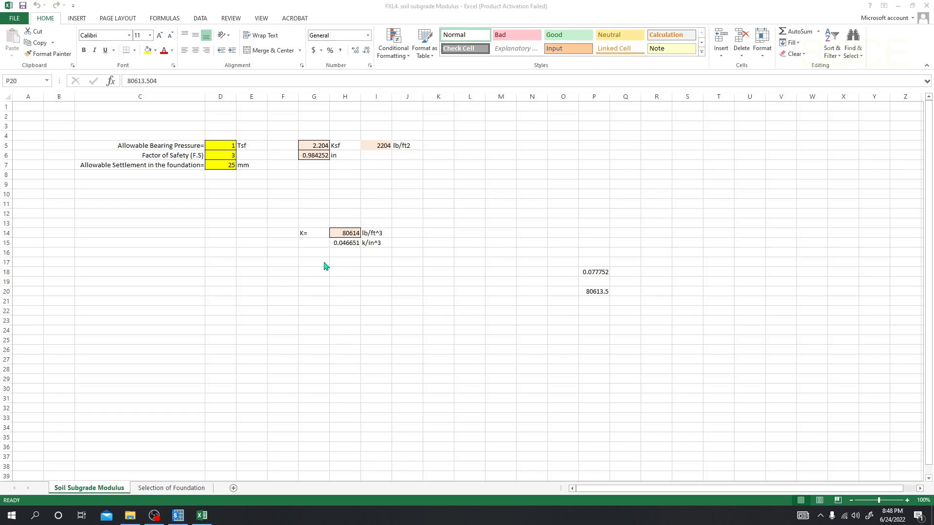
left_click(222, 145)
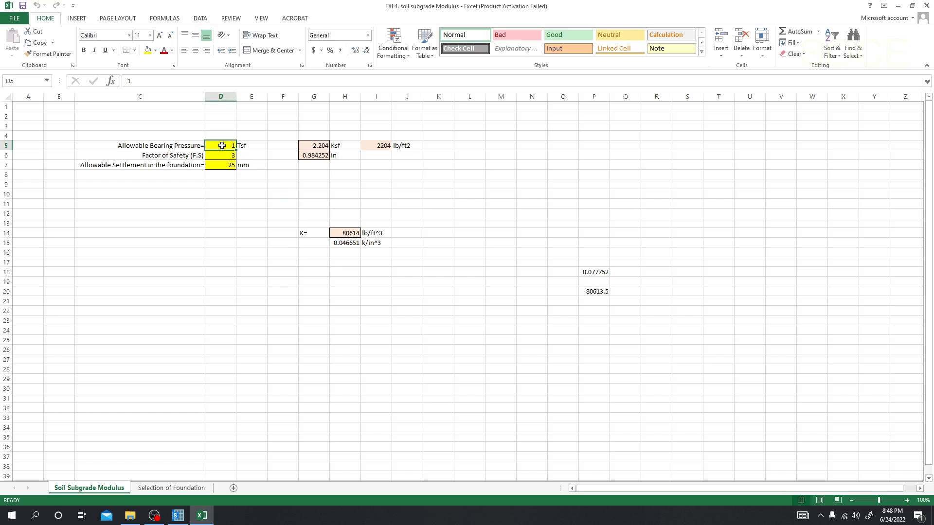
left_click(235, 205)
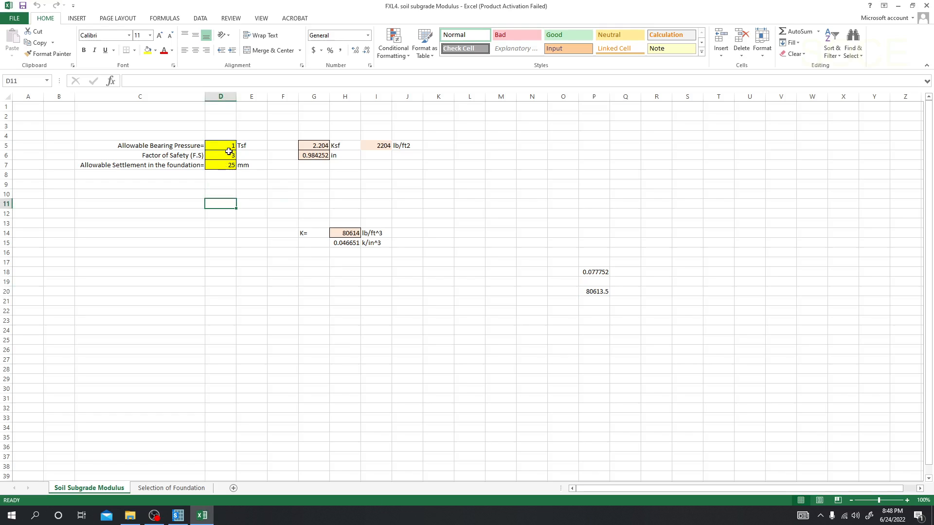
left_click(229, 146)
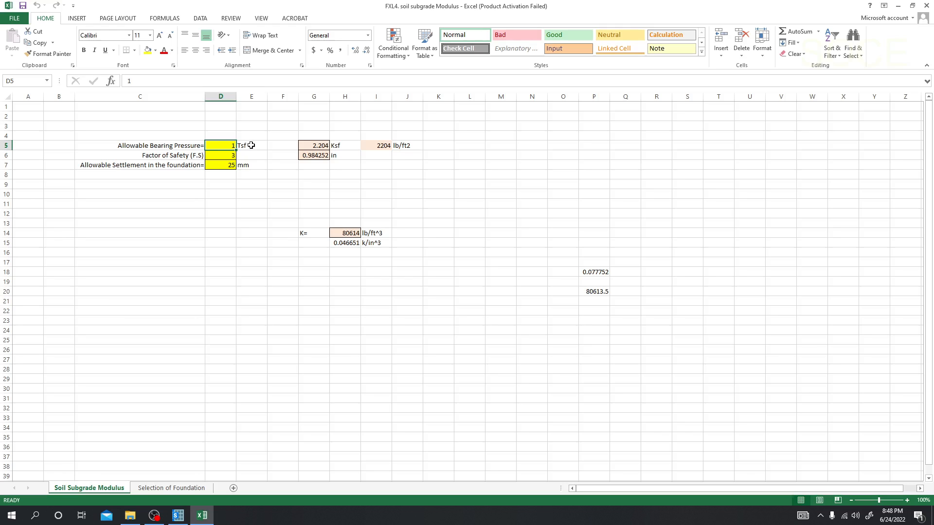
left_click(246, 216)
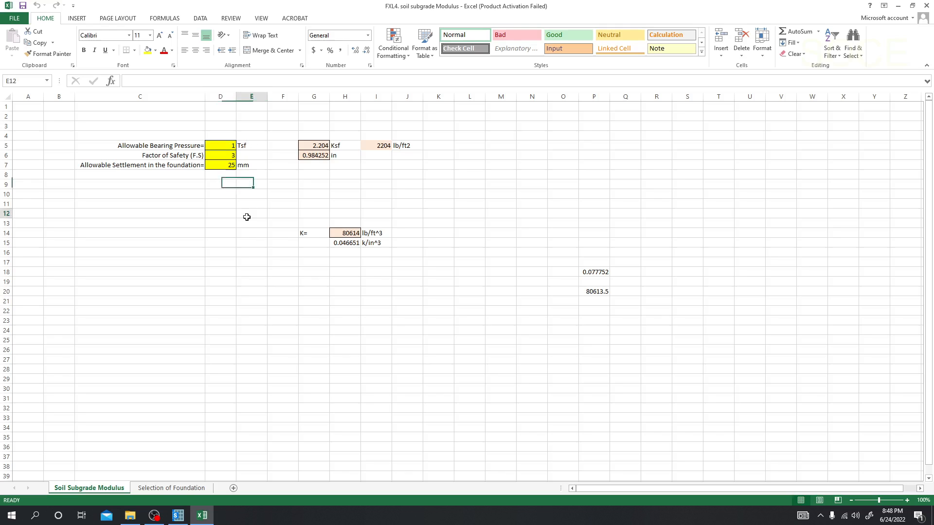
left_click(225, 147)
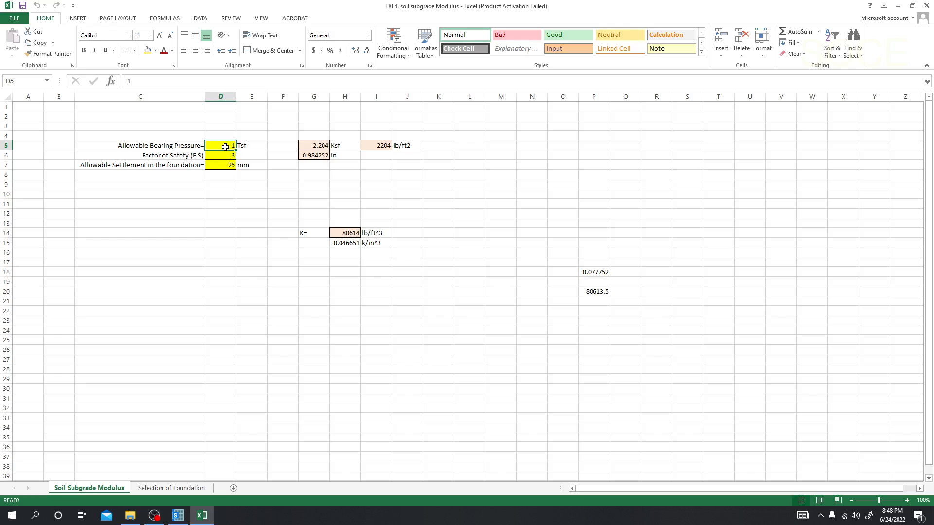
left_click(269, 202)
left_click(233, 145)
left_click(247, 220)
left_click(232, 147)
type("2")
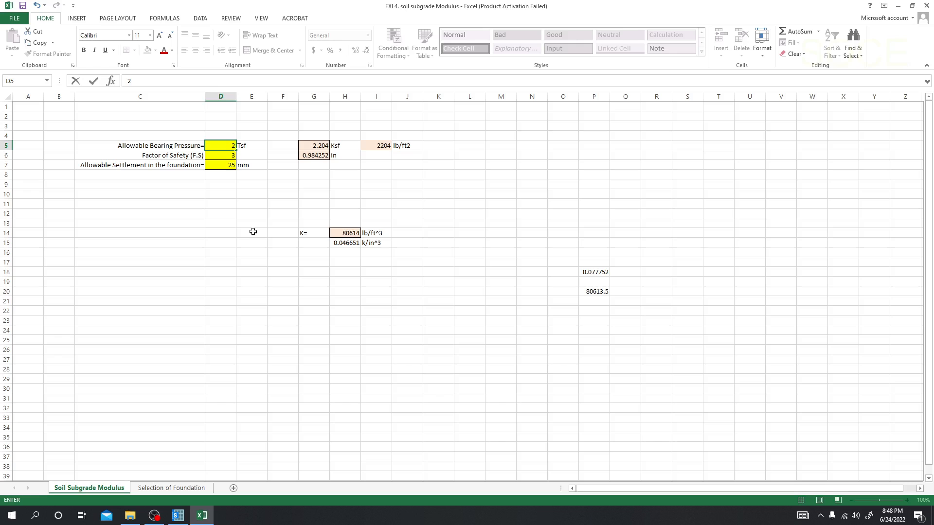
left_click(253, 232)
Examine the factor of safety and allowable foundation settlement inputs, and check the subgrade modulus units of the area spring in SAFE.
left_click(223, 155)
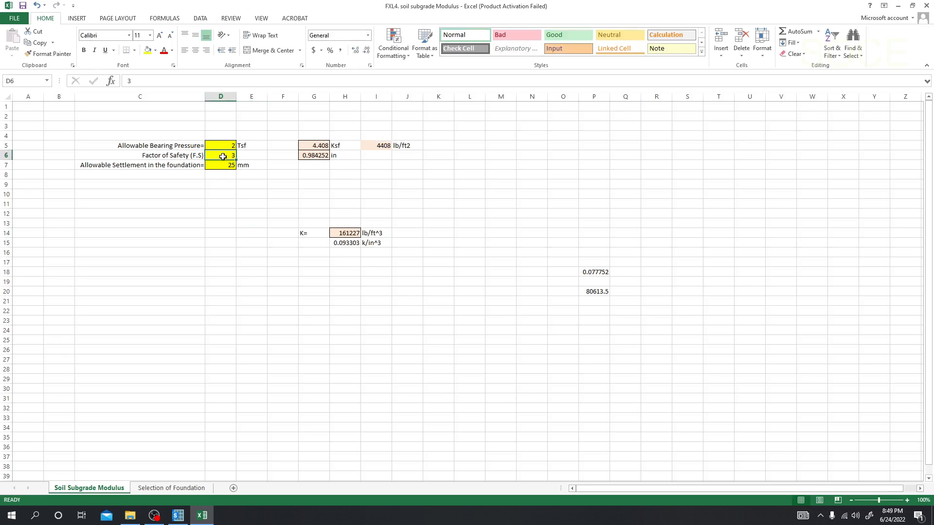
left_click(247, 184)
left_click(227, 151)
left_click(247, 185)
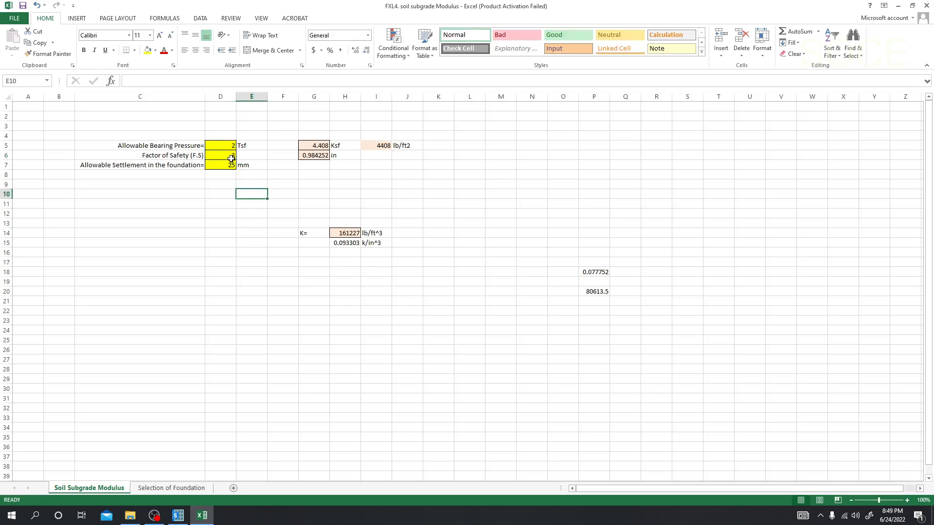
left_click(225, 166)
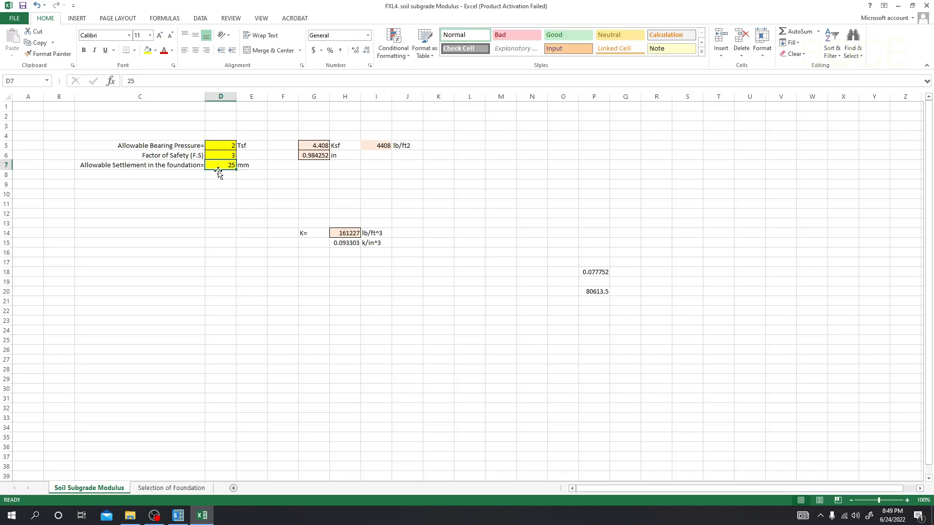
left_click(233, 183)
left_click(229, 164)
left_click(251, 221)
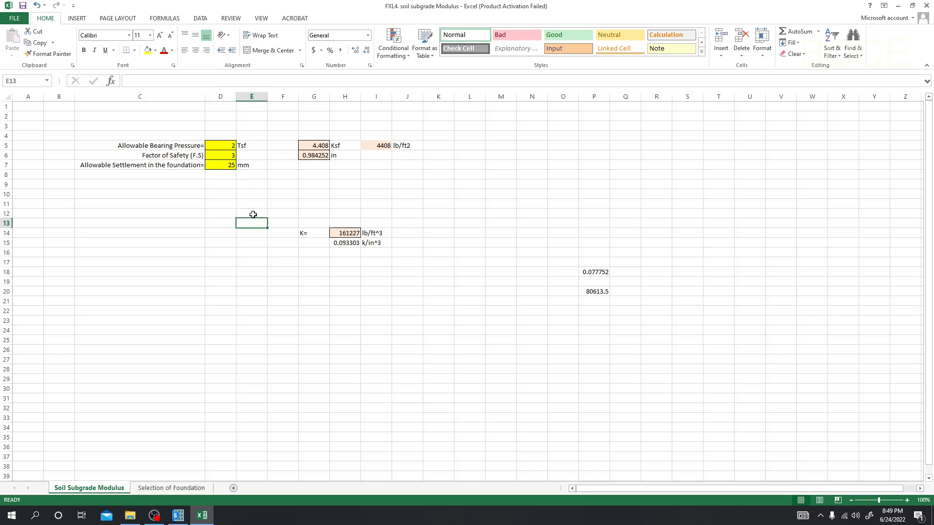
left_click(220, 165)
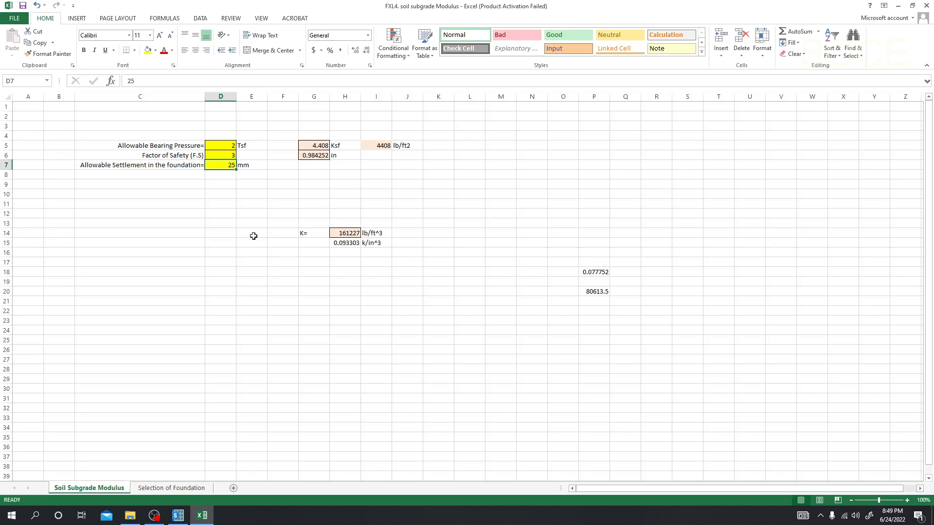
left_click(254, 236)
left_click(353, 300)
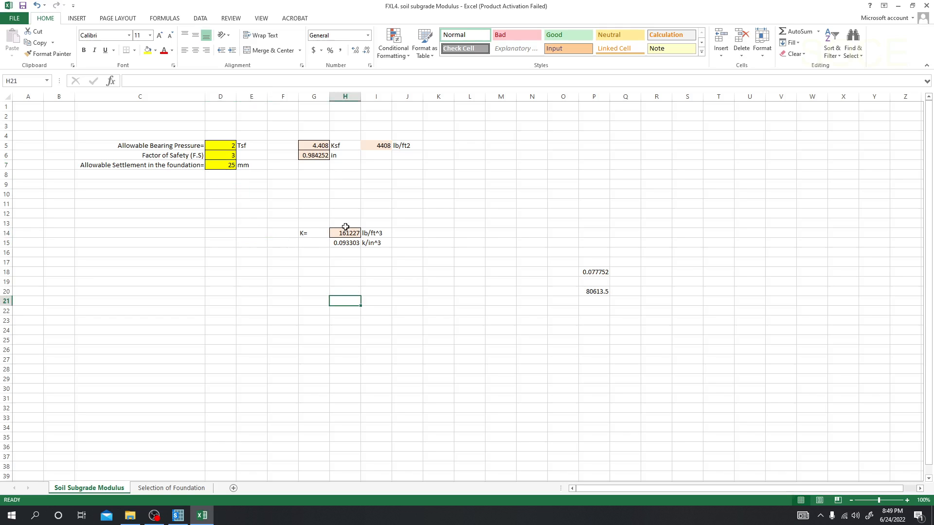
left_click(178, 517)
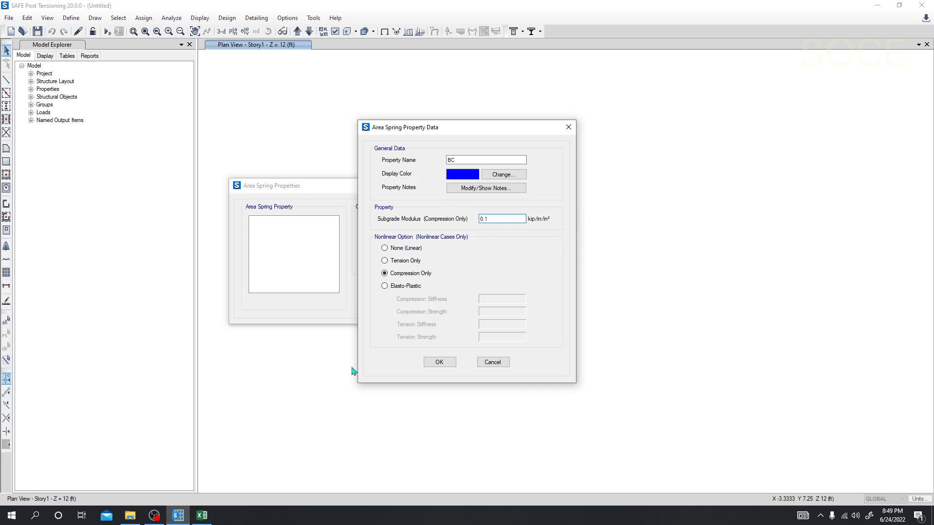
In the Excel workbook, paste the k/in^3 subgrade modulus from H15 into K25 as a plain value and copy that value.
left_click(202, 516)
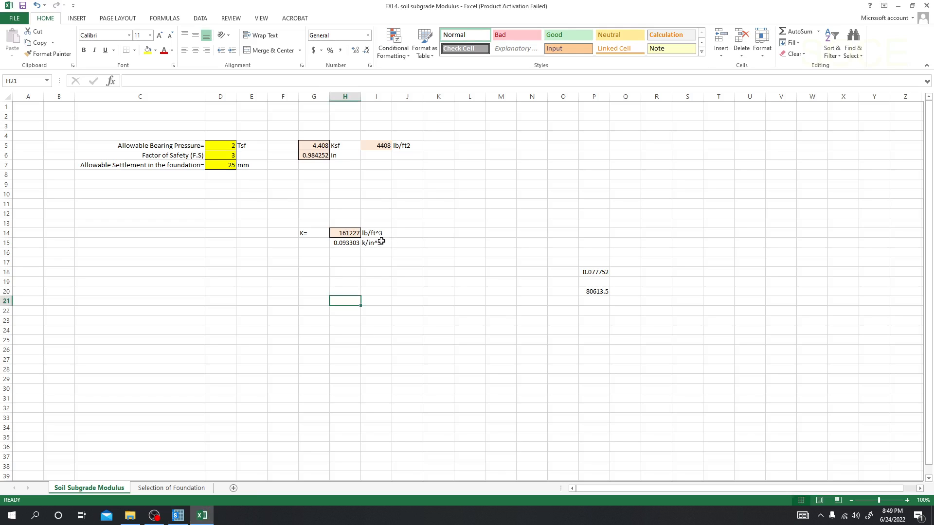
left_click(346, 244)
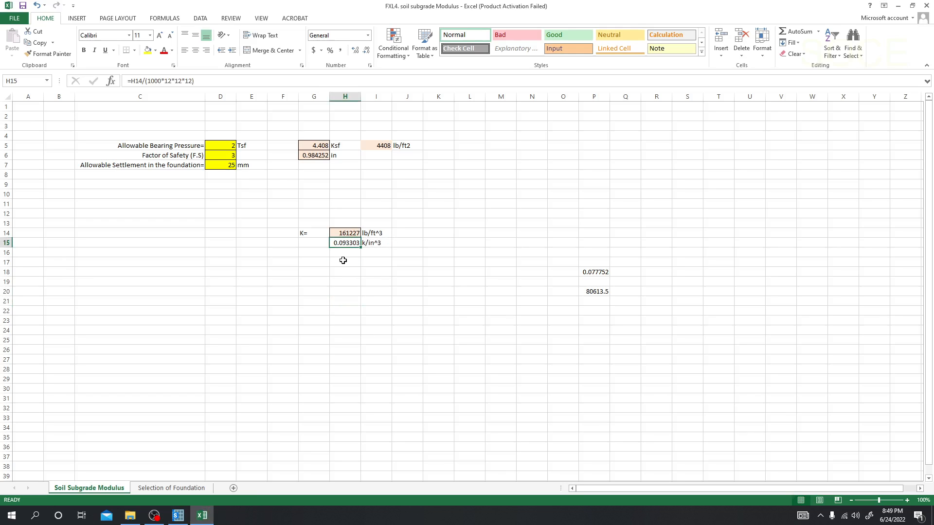
left_click(346, 253)
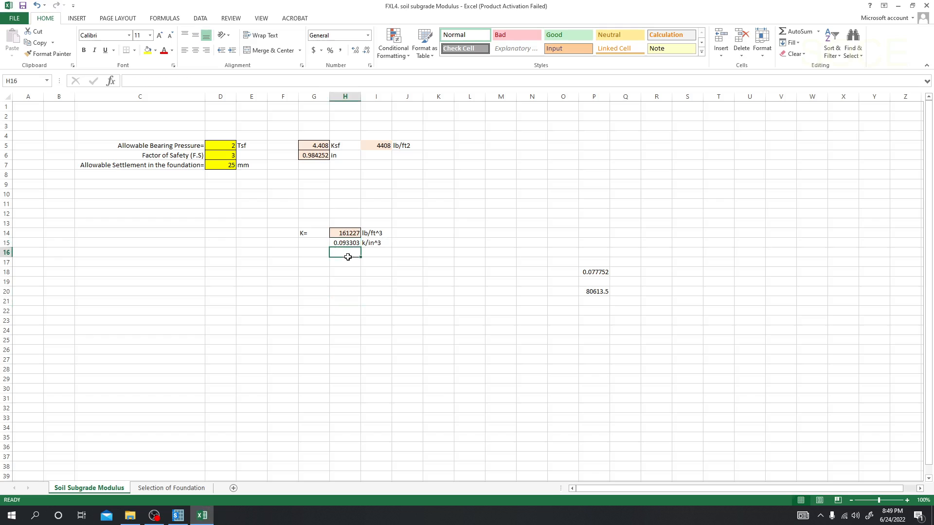
right_click(345, 243)
left_click(362, 261)
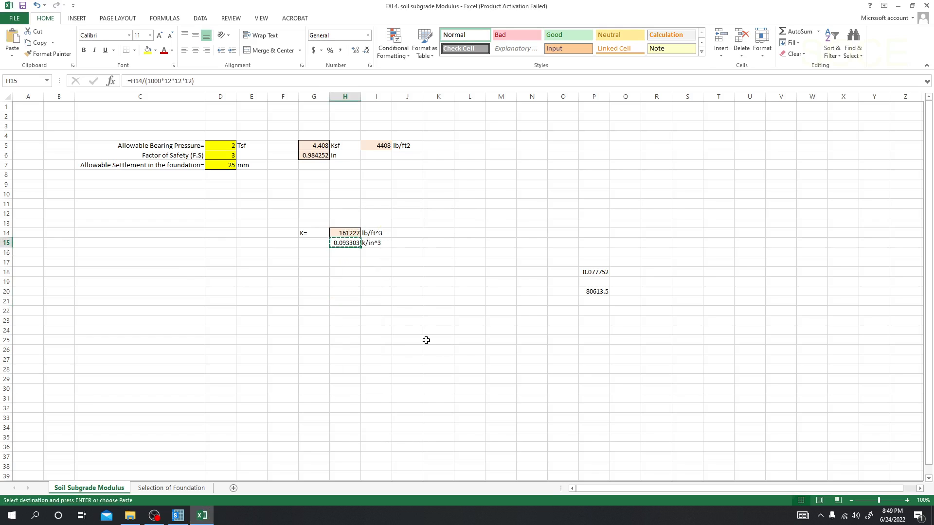
right_click(427, 343)
left_click(462, 189)
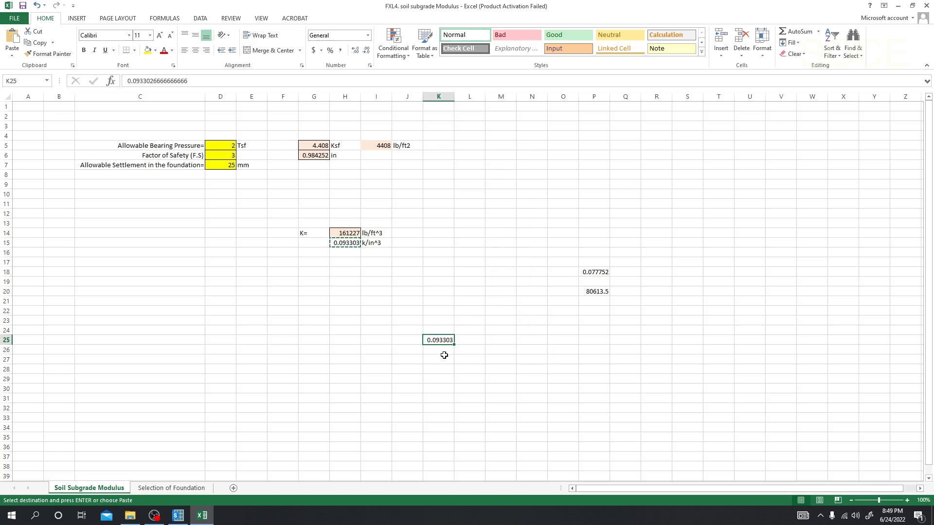
right_click(438, 339)
left_click(456, 161)
Switch to SAFE, paste the copied value as the BC spring's subgrade modulus, and accept the area spring properties.
left_click(178, 516)
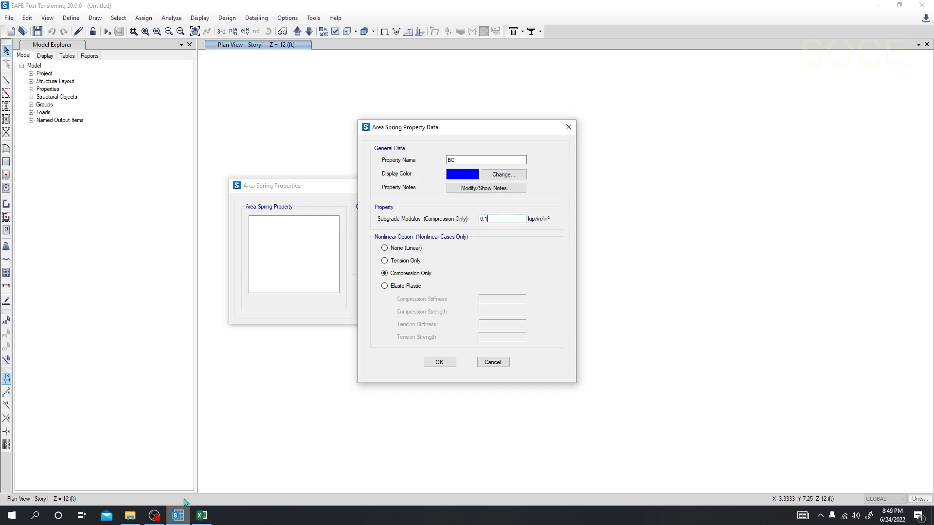
double_click(484, 218)
right_click(483, 218)
left_click(503, 258)
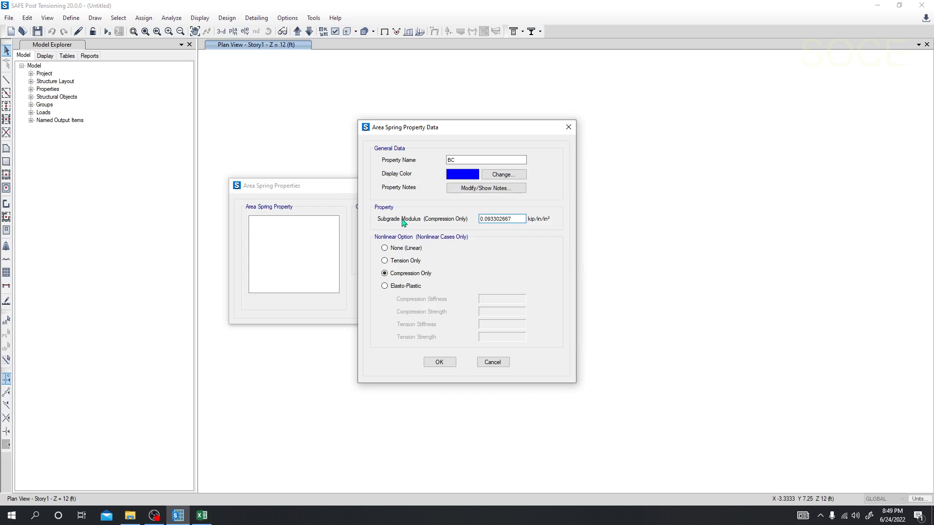
left_click(441, 362)
left_click(394, 291)
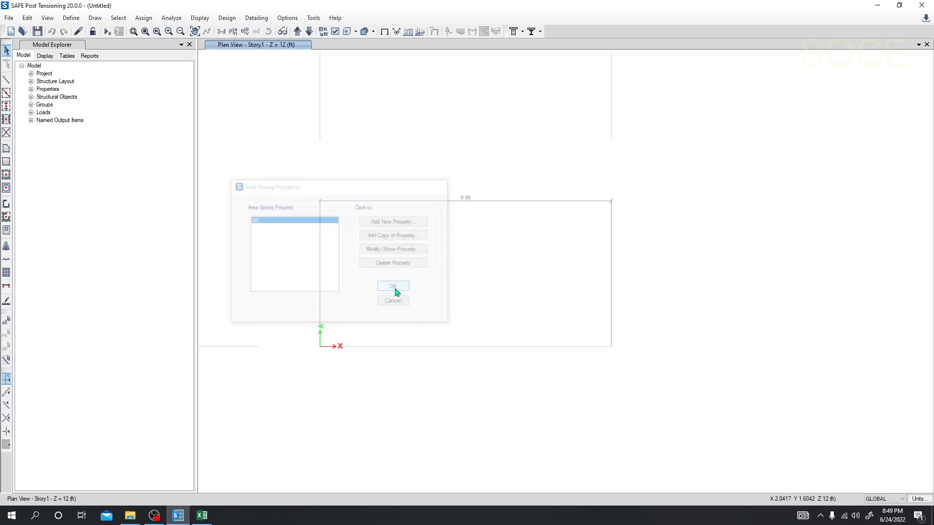
Review the Dead and Live entries in the load case definitions and in the load pattern definitions.
left_click(71, 18)
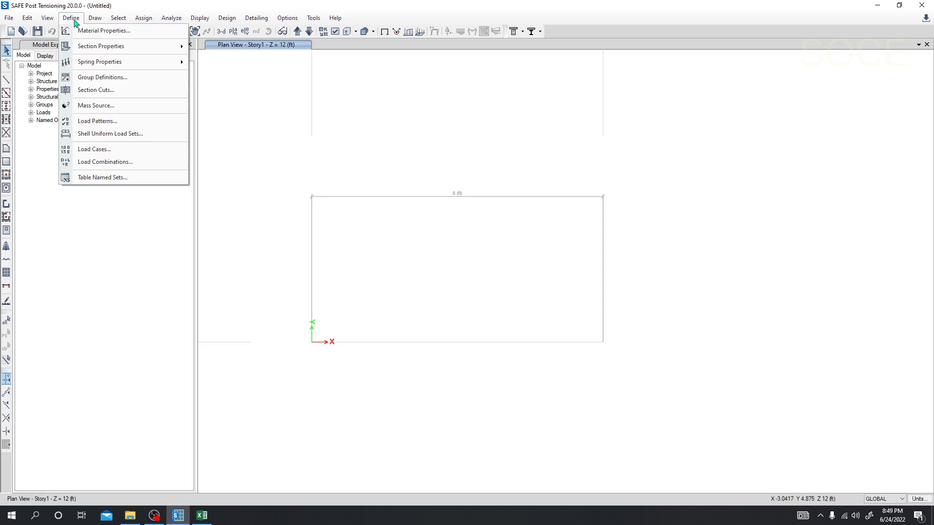
left_click(97, 149)
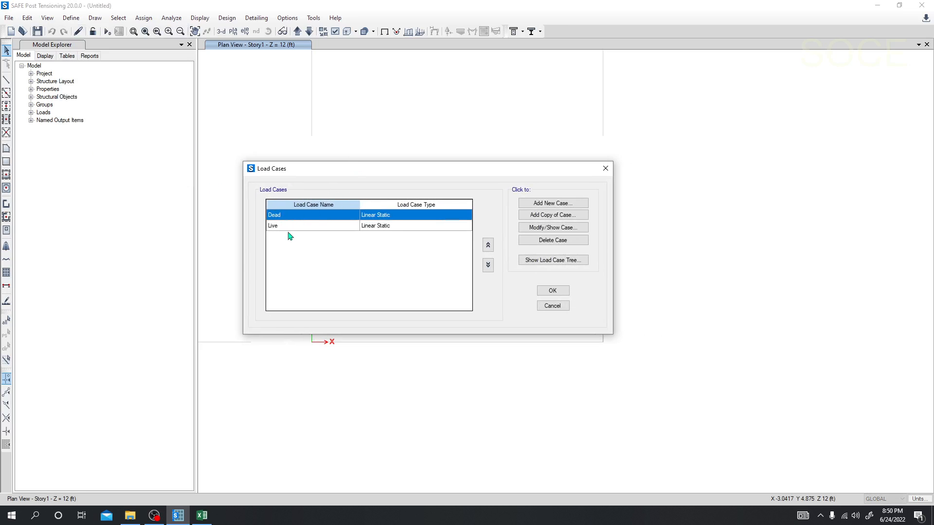
left_click(289, 228)
left_click(288, 218)
left_click(553, 305)
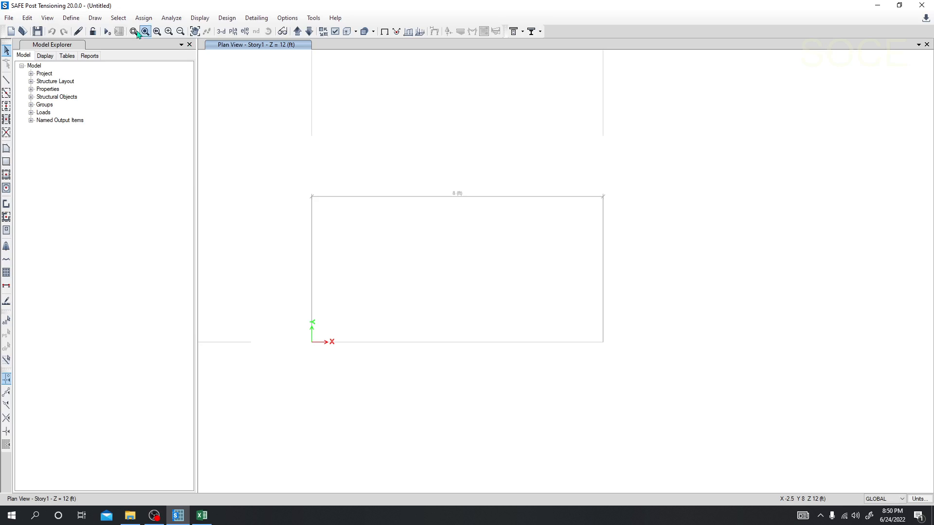
left_click(71, 18)
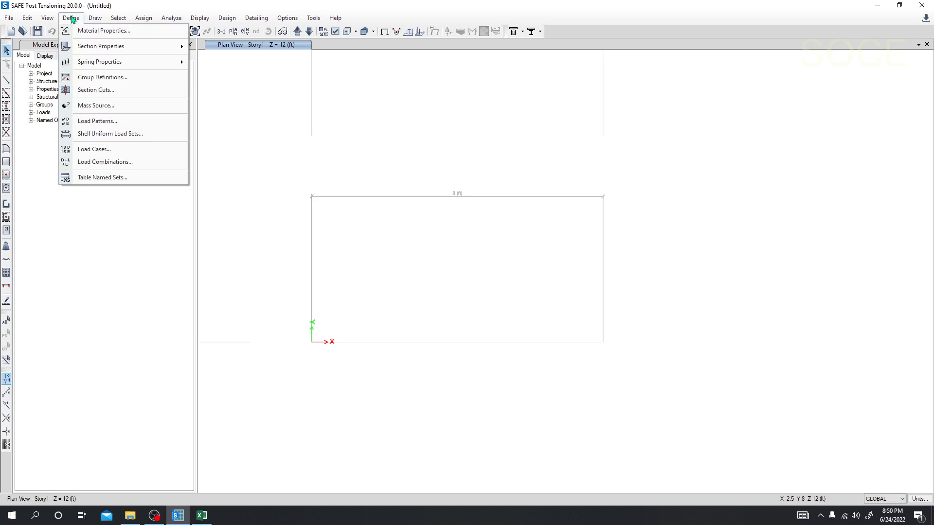
left_click(103, 121)
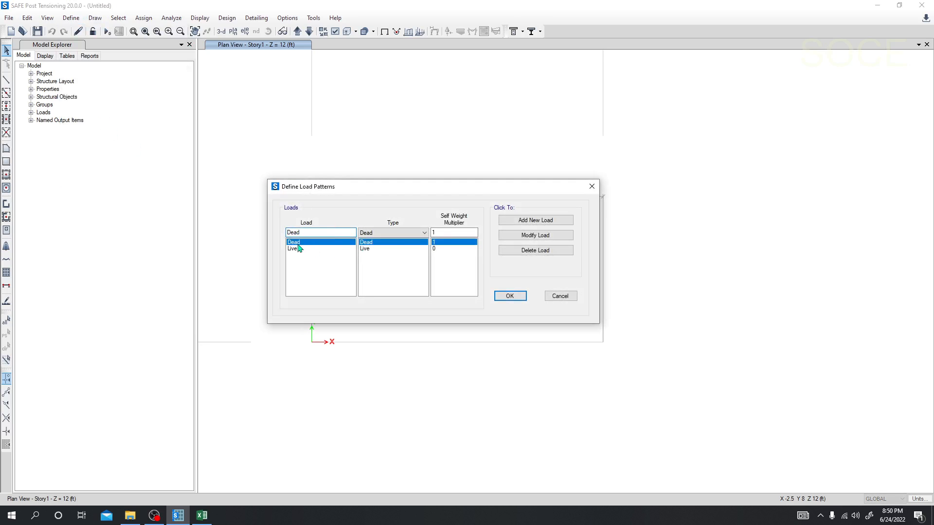
left_click(321, 249)
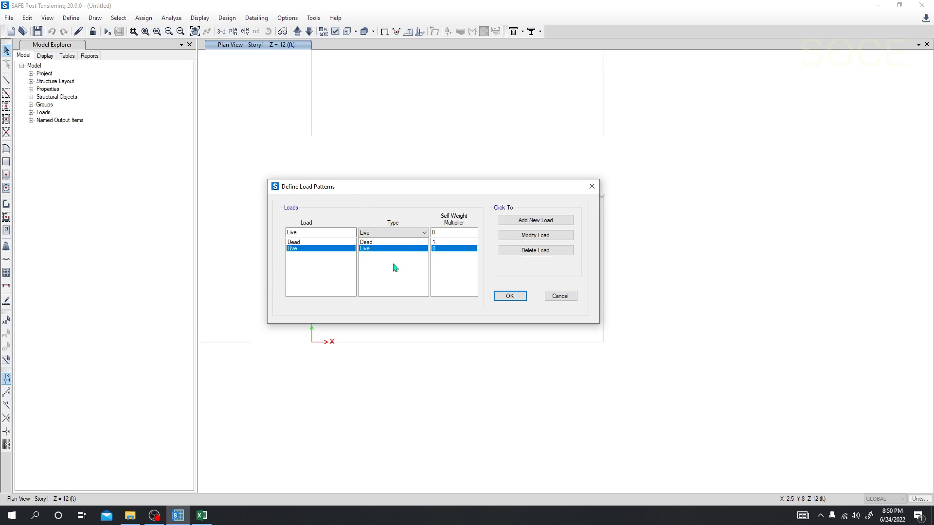
left_click(510, 296)
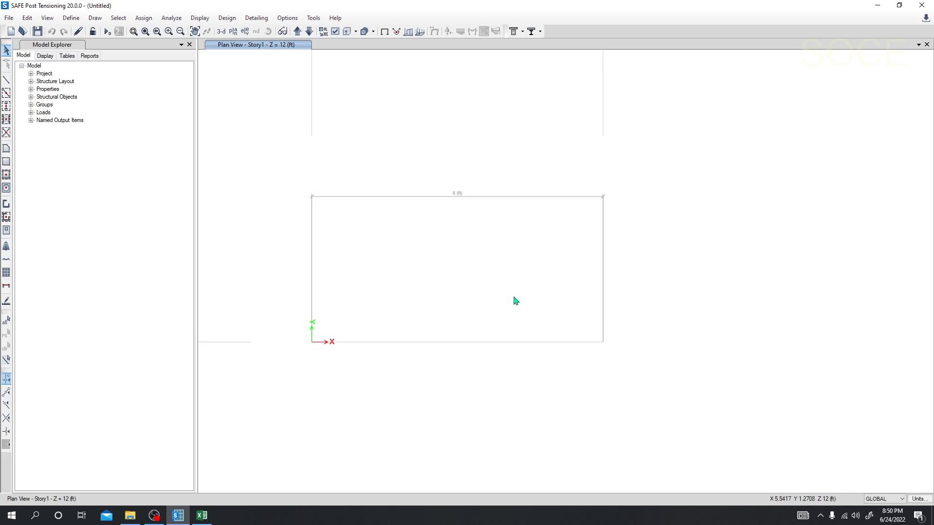
Add a Linear Add load combination of the Dead and Live cases, each with a scale factor of 1.
left_click(71, 18)
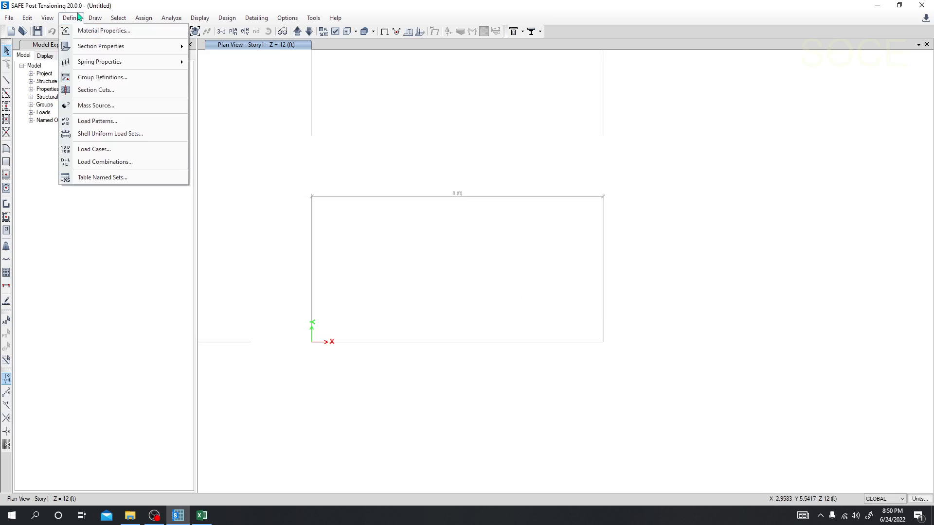
left_click(103, 166)
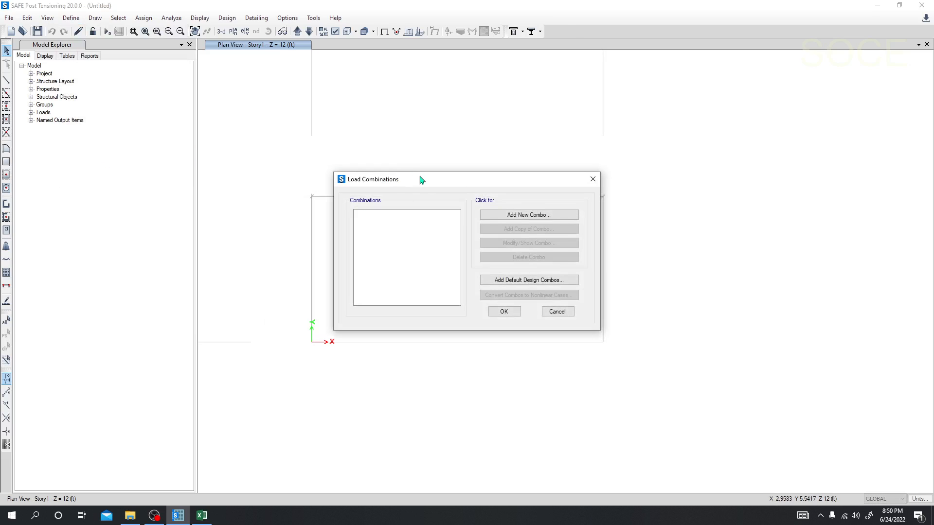
left_click_drag(422, 182, 297, 181)
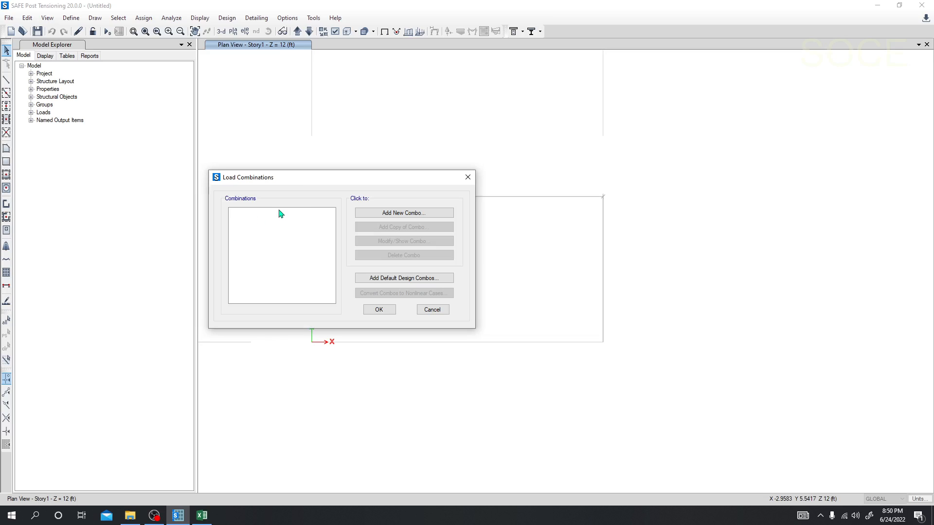
left_click(403, 280)
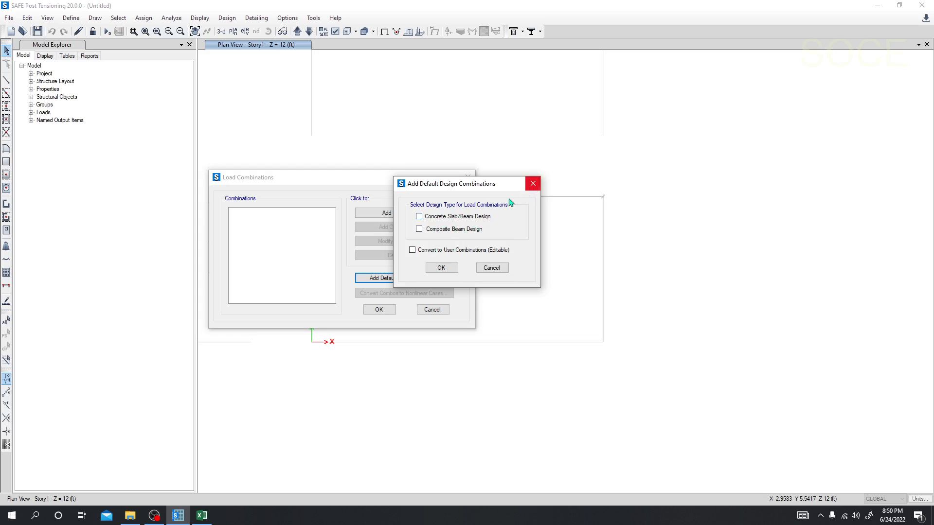
left_click(533, 184)
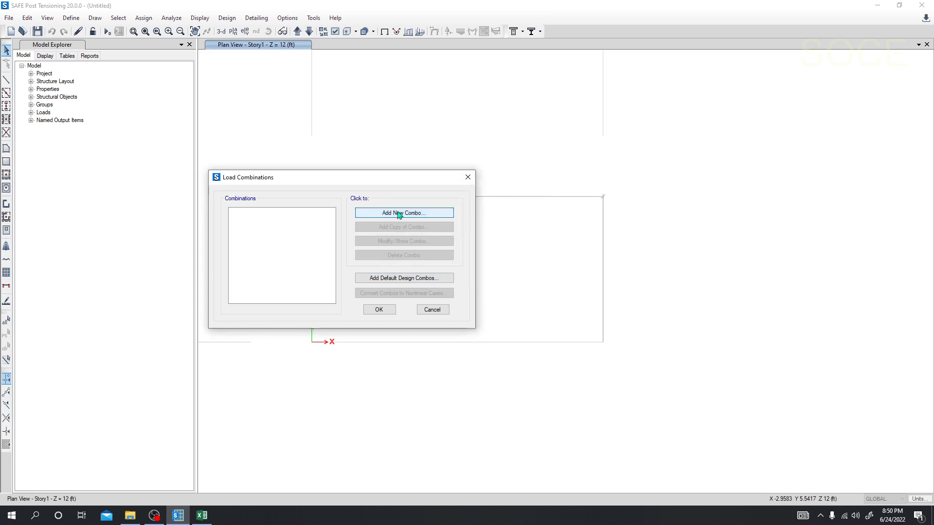
left_click(399, 214)
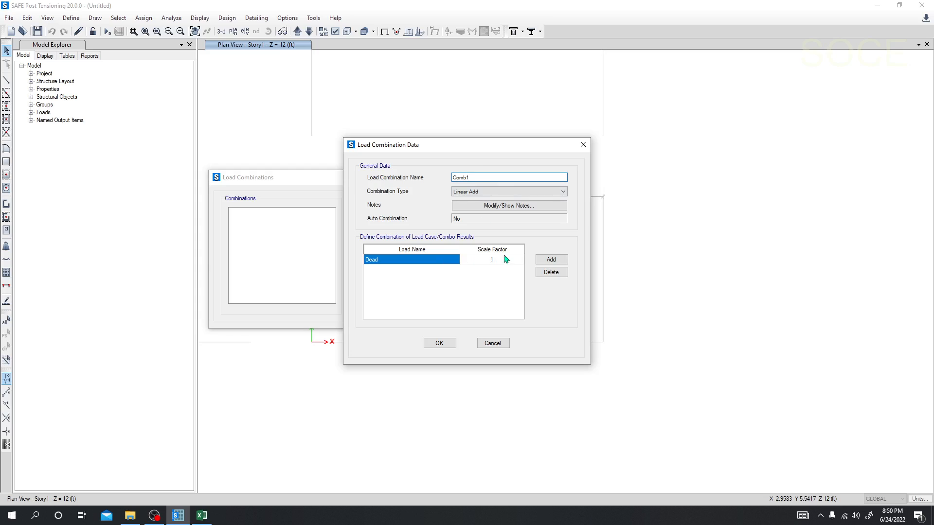
left_click(552, 259)
left_click(454, 270)
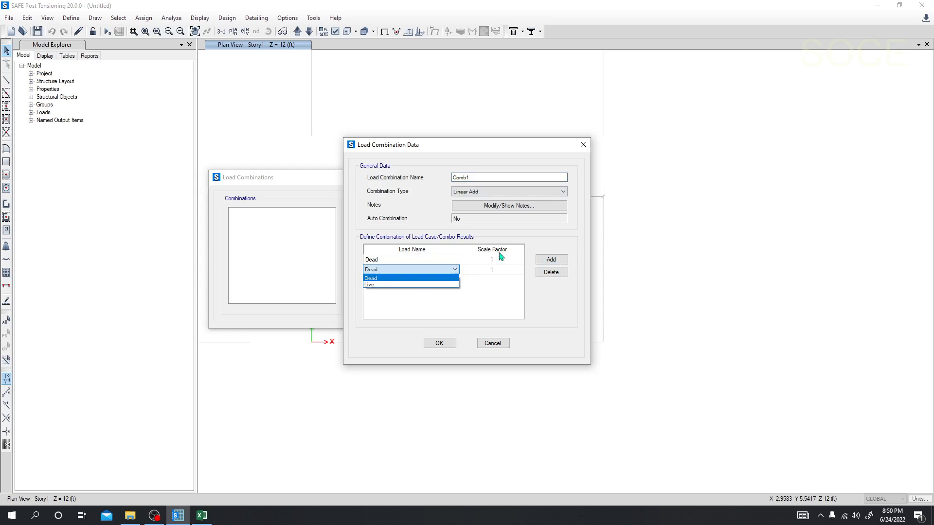
left_click(394, 285)
left_click(449, 344)
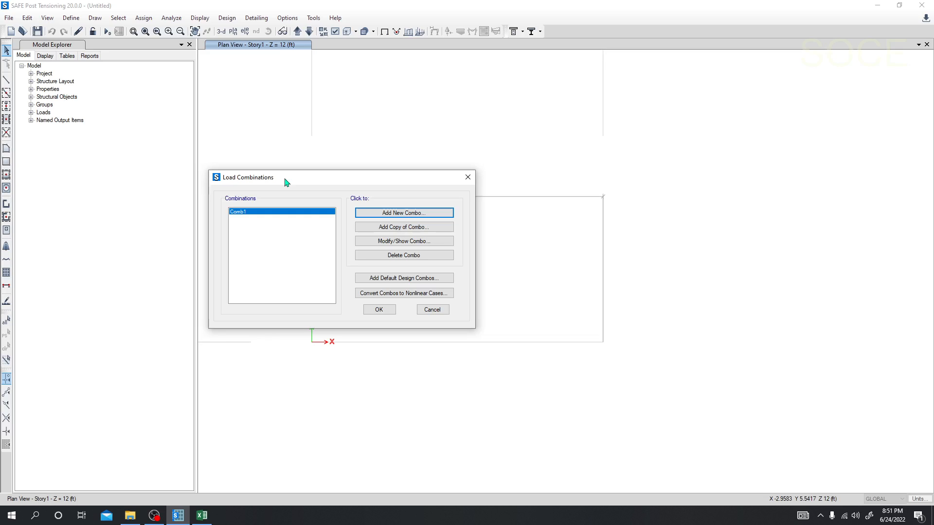
left_click(384, 310)
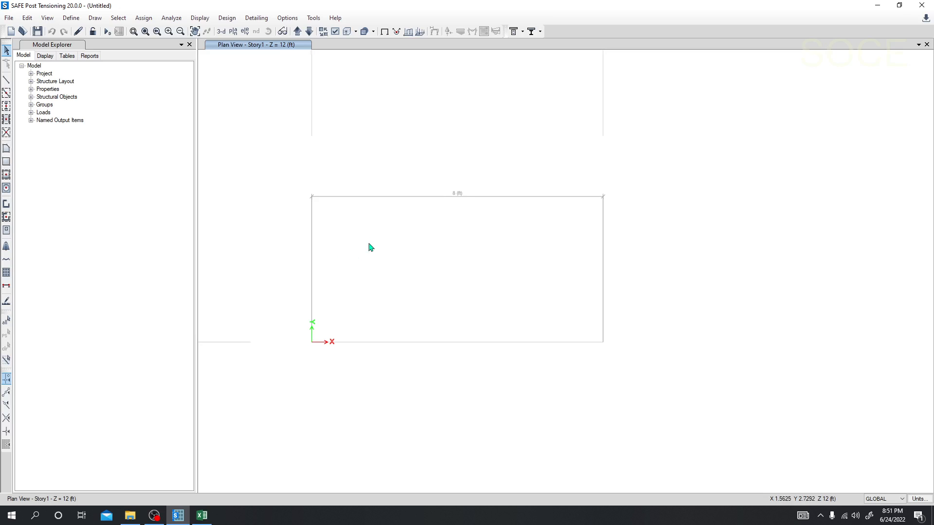
Draw a joint at grid point A-1 with plan offsets of 24 in in X and 24 in in Y.
middle_click_drag(369, 246, 363, 239)
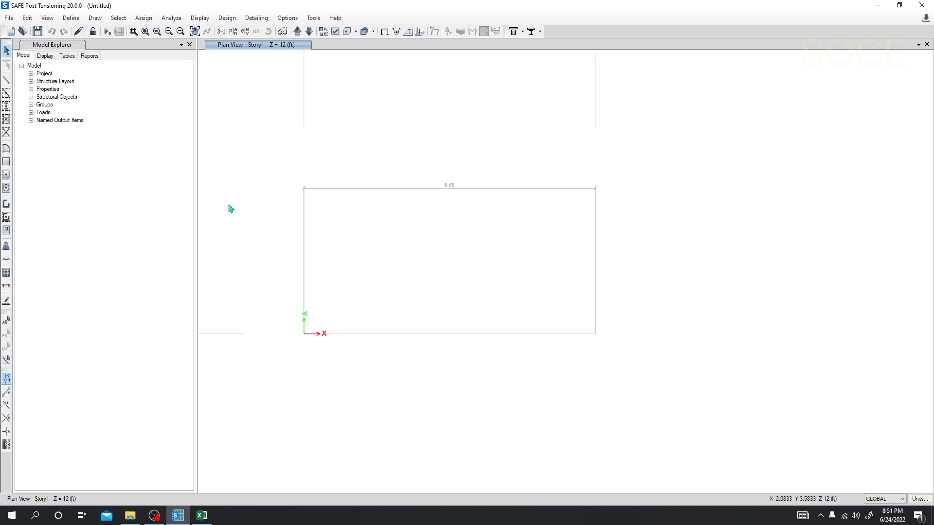
left_click(94, 18)
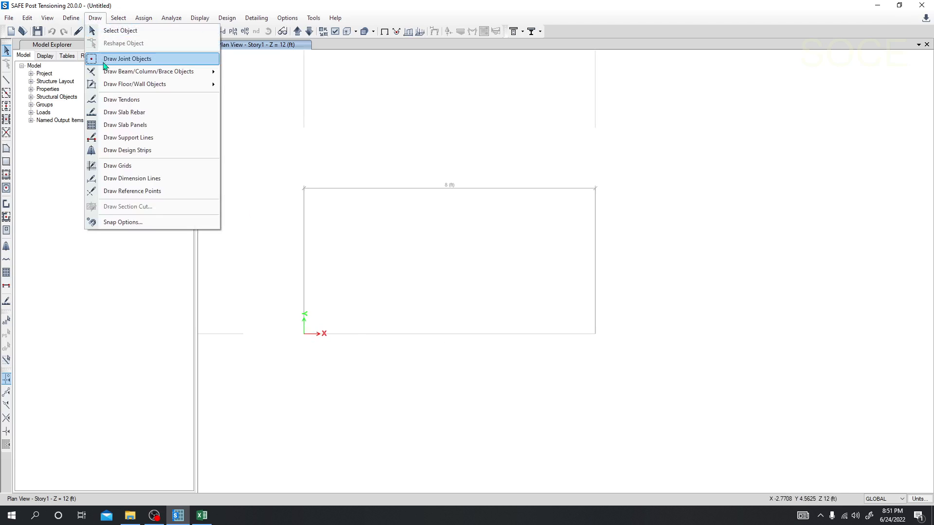
left_click(127, 58)
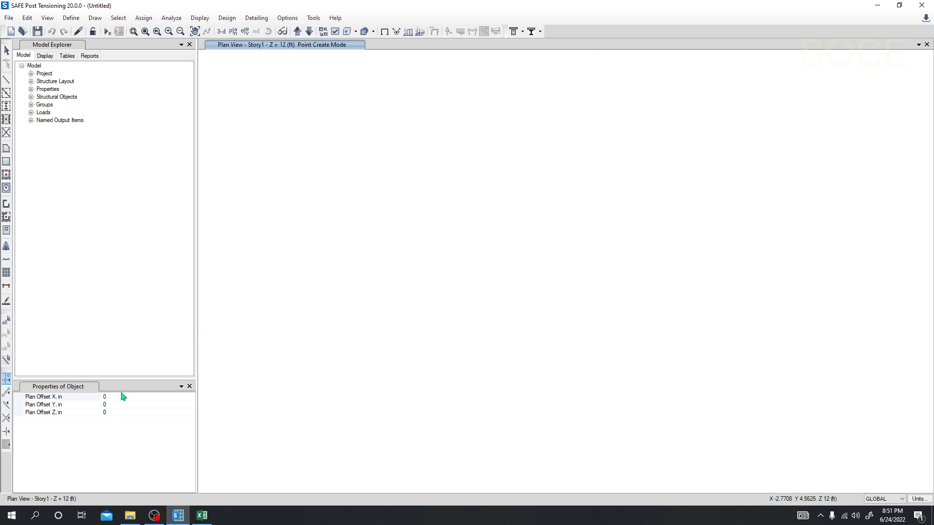
left_click(123, 397)
left_click(112, 412)
left_click(110, 406)
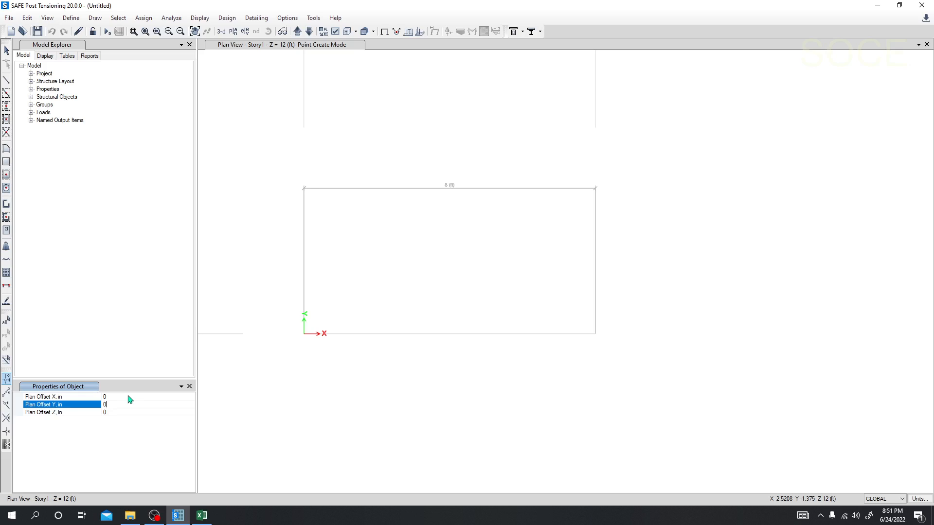
left_click(111, 398)
left_click(113, 405)
left_click(112, 412)
left_click(109, 405)
left_click(111, 397)
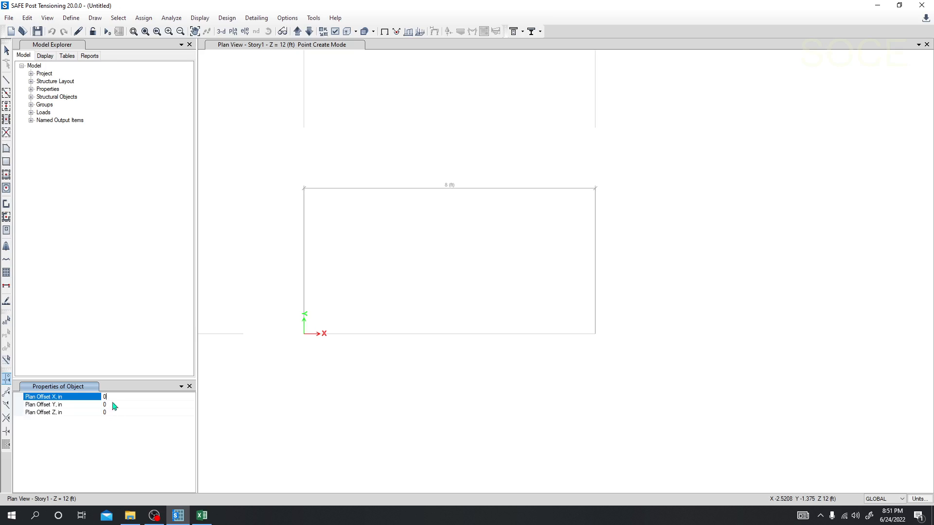
left_click(112, 404)
left_click(113, 397)
type("24")
left_click(111, 405)
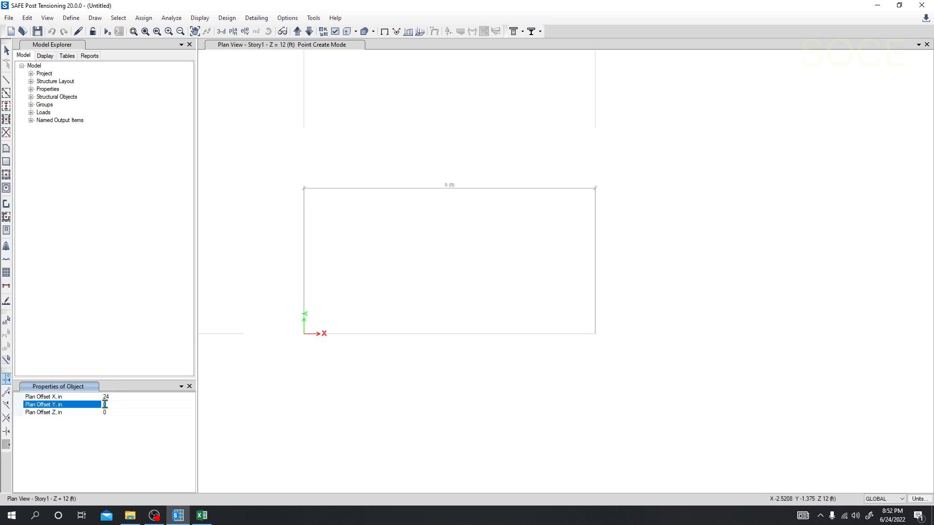
type("24")
left_click(304, 334)
left_click(304, 334)
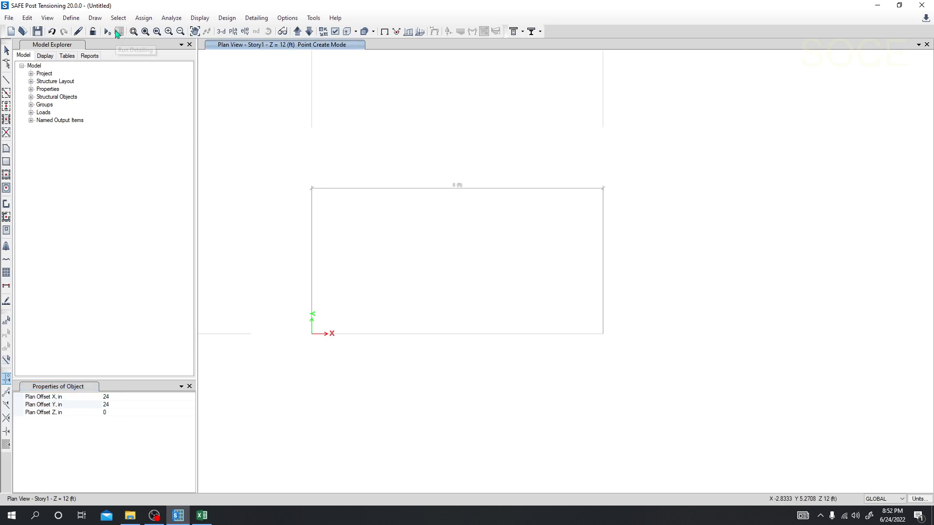
left_click(238, 33)
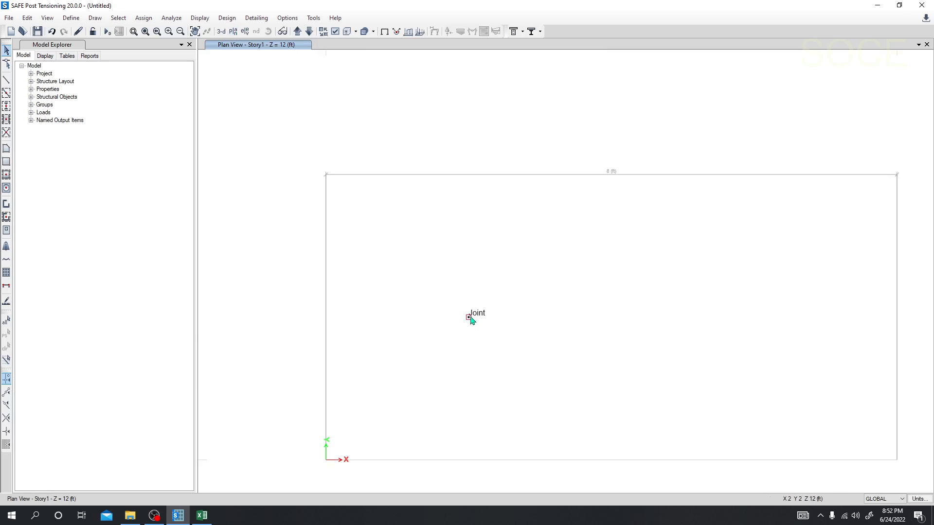
Draw another joint from grid point A-1 with plan offsets of 24 in in X and -24 in in Y.
scroll(469, 322, "down", 2)
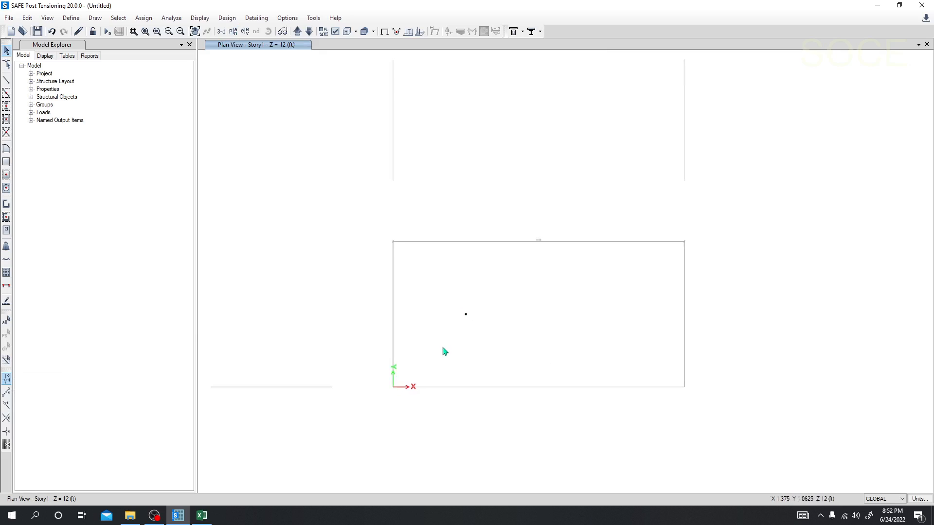
left_click(94, 18)
left_click(116, 55)
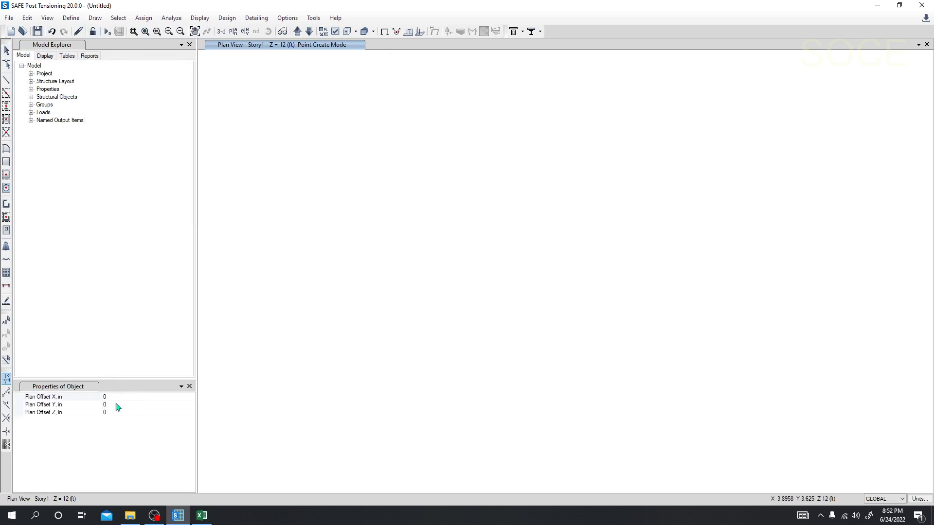
left_click(117, 405)
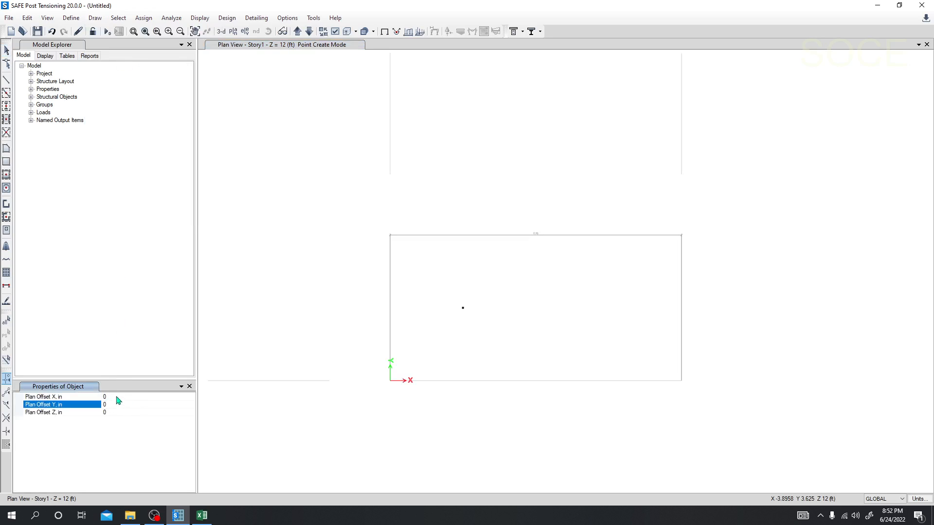
left_click(93, 398)
type("24")
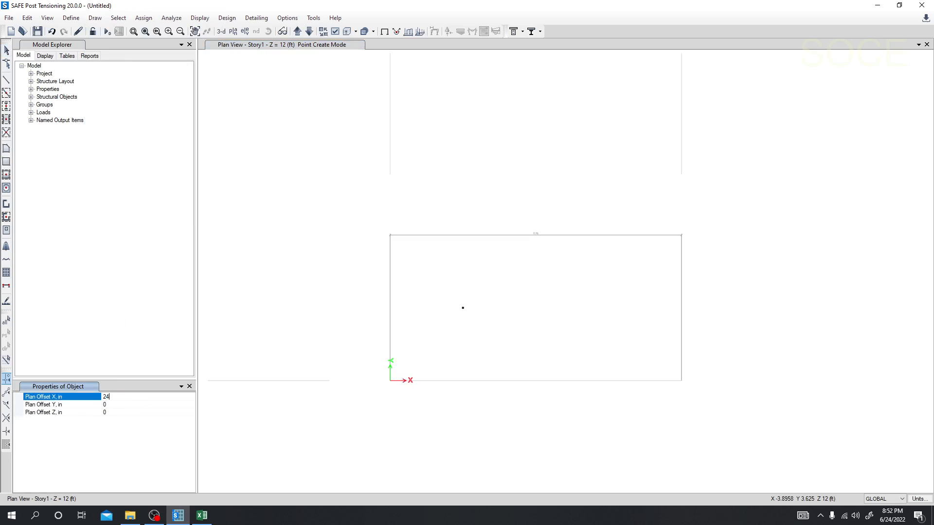
left_click(121, 405)
left_click(125, 413)
left_click(116, 405)
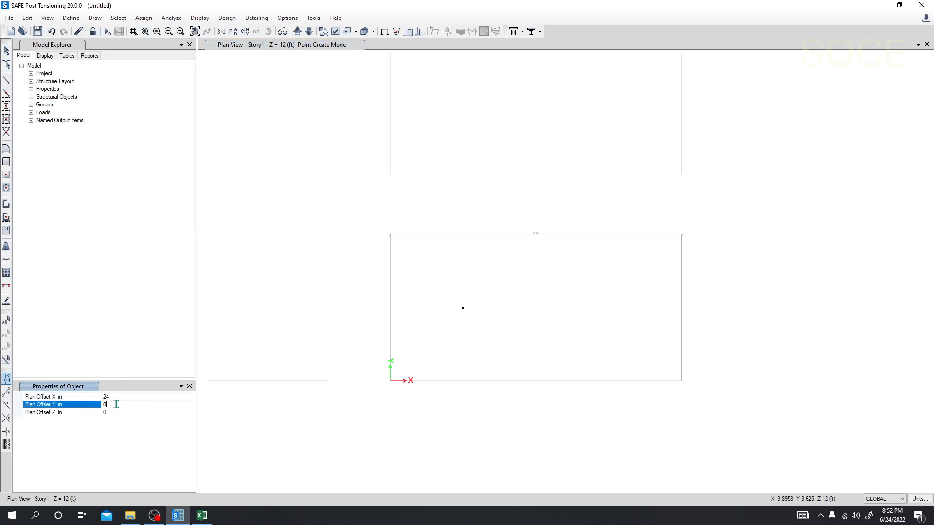
left_click_drag(117, 405, 79, 409)
type("24")
type("-")
left_click(392, 384)
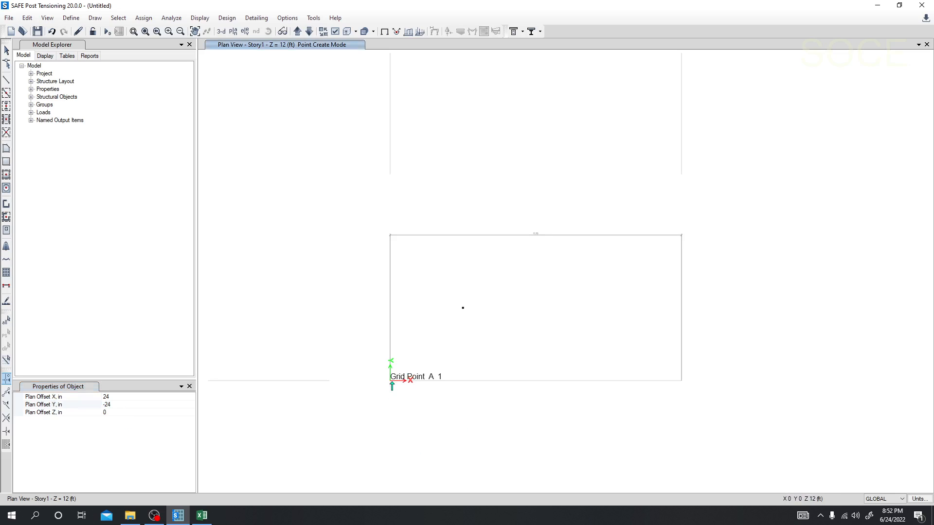
Draw two more joints from grid point A-1 with an X offset of -24 in and Y offsets of -24 in and 24 in.
left_click(110, 404)
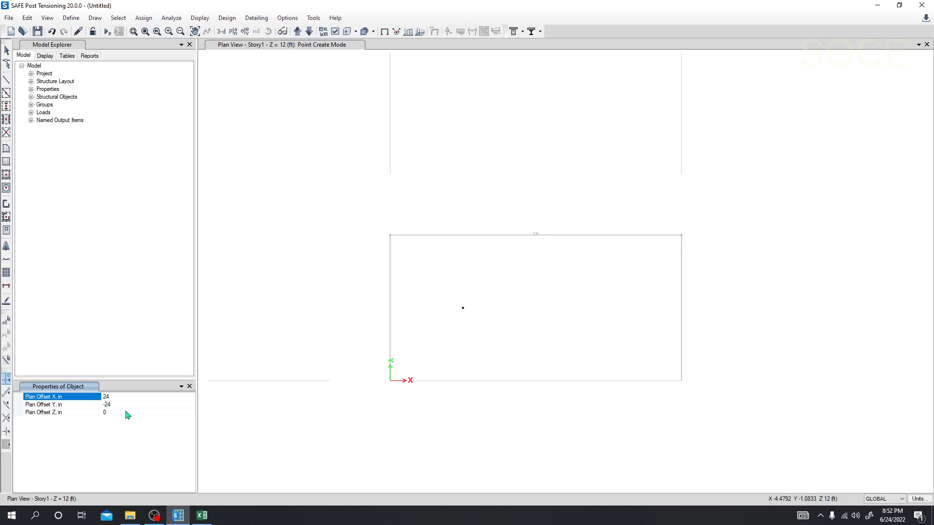
left_click(391, 381)
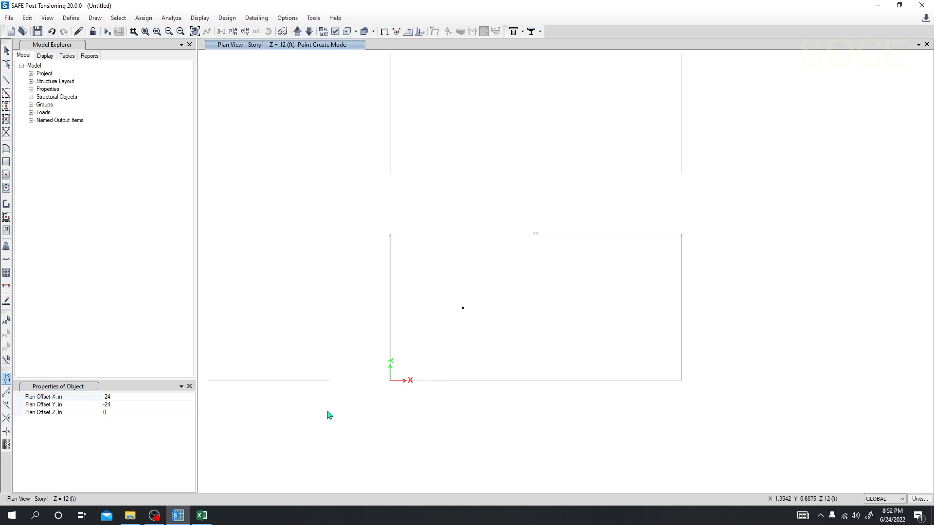
left_click(105, 397)
left_click(105, 405)
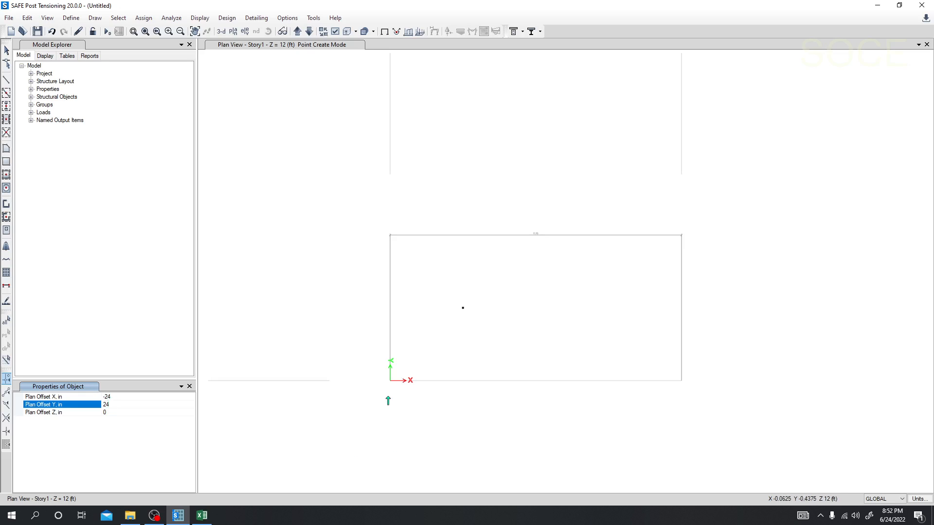
left_click(391, 381)
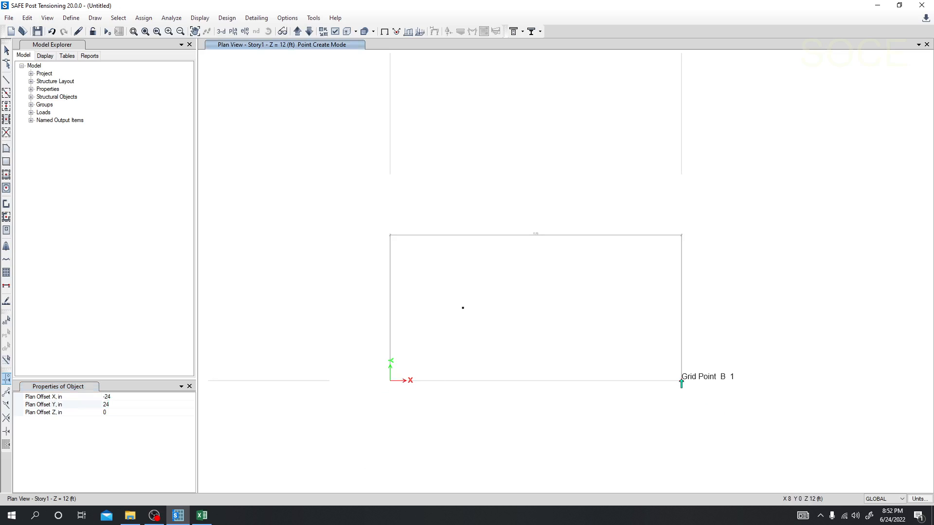
Draw four joints around grid point B-1 using every combination of -24 in and 24 in plan offsets in X and Y, and end joint drawing.
left_click(103, 404)
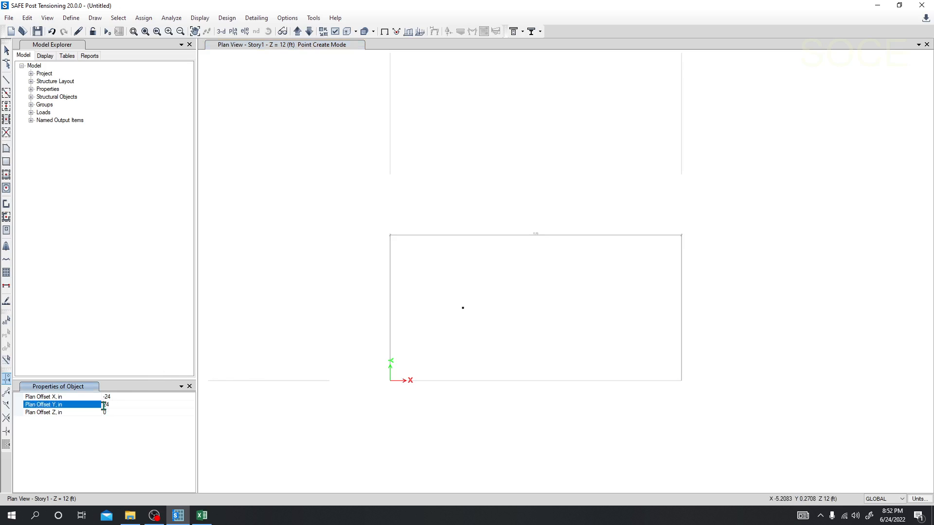
left_click(682, 381)
left_click(106, 397)
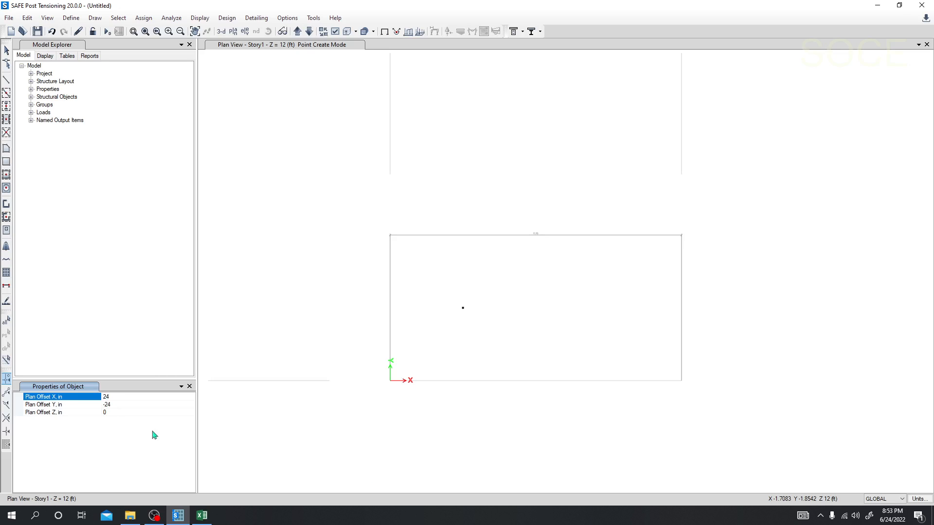
left_click(680, 382)
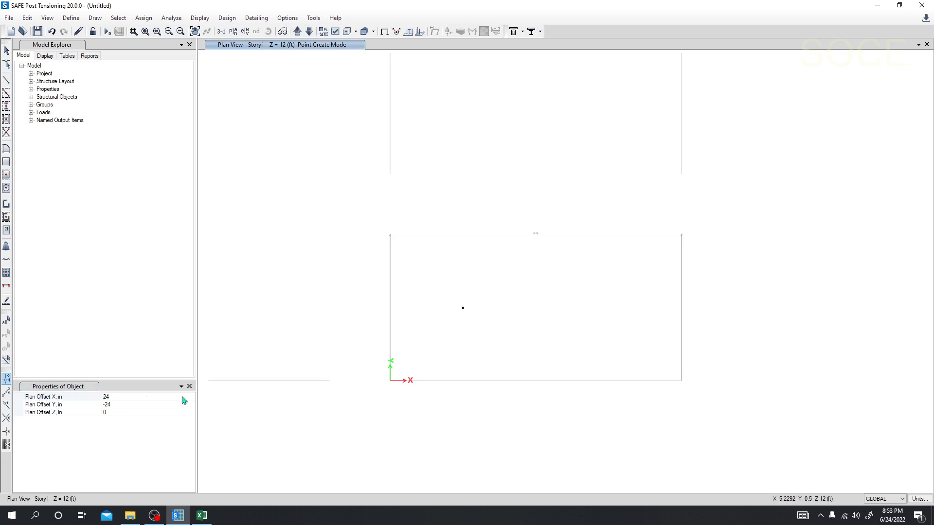
left_click(105, 397)
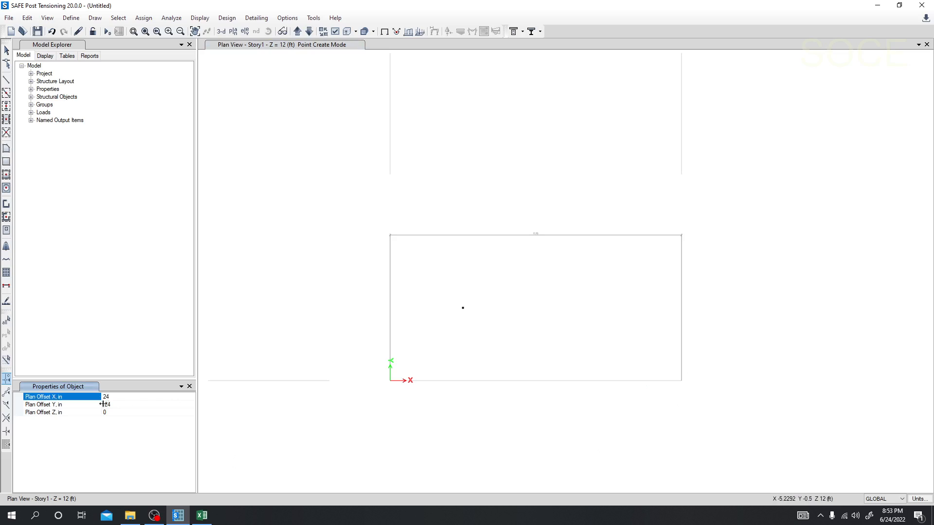
left_click(105, 405)
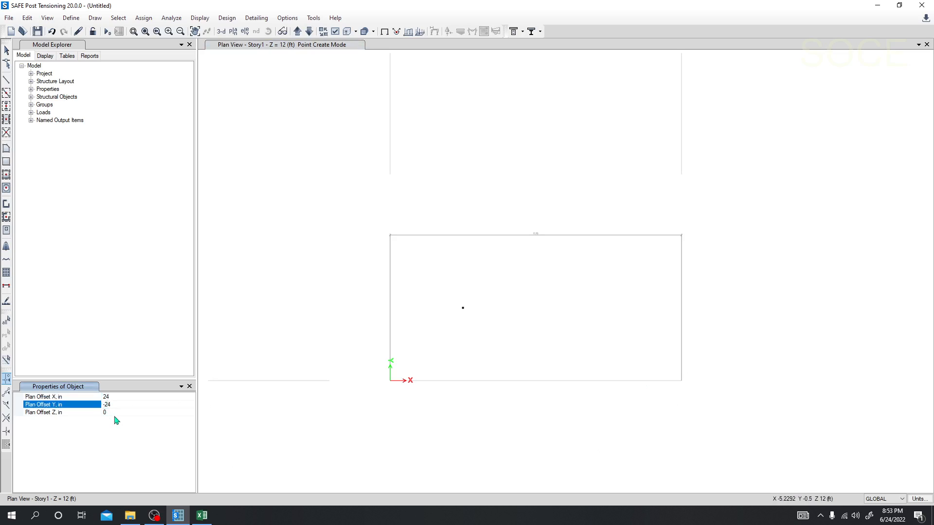
left_click(675, 381)
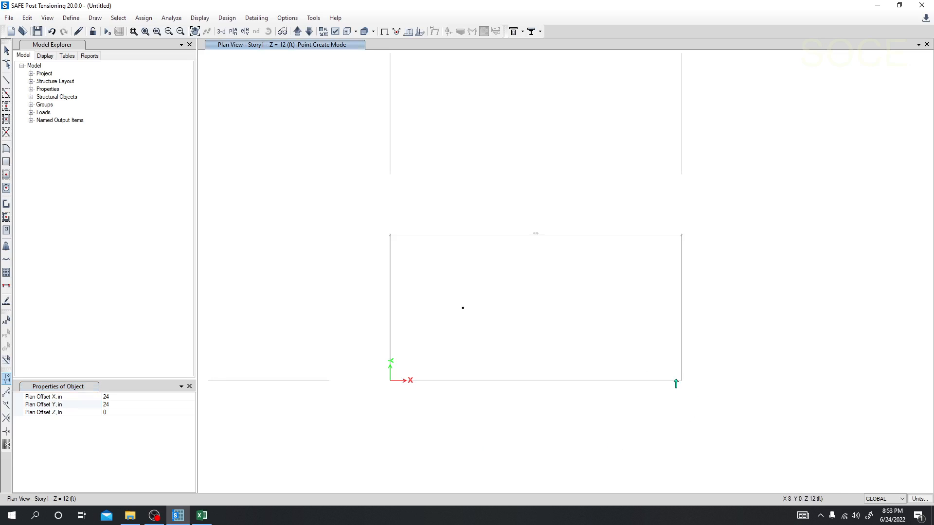
left_click(232, 32)
scroll(473, 202, "down", 5)
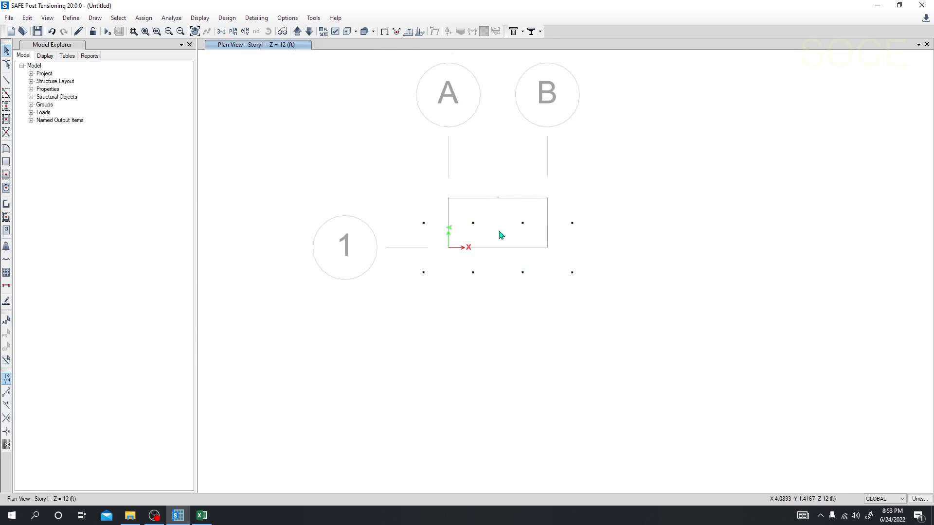
scroll(500, 236, "up", 2)
middle_click_drag(499, 239, 499, 261)
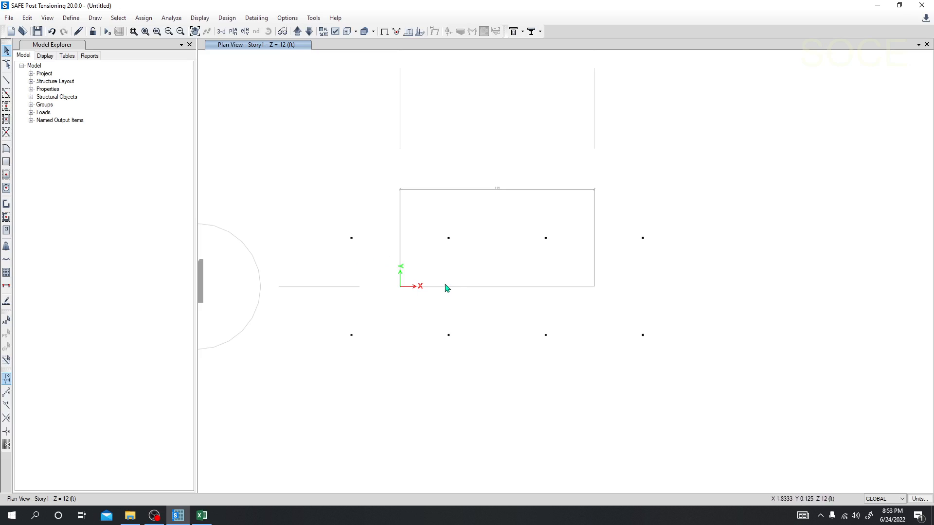
Draw two rectangular slabs with the Footing property between the corner joints around grid points A-1 and B-1.
left_click(6, 163)
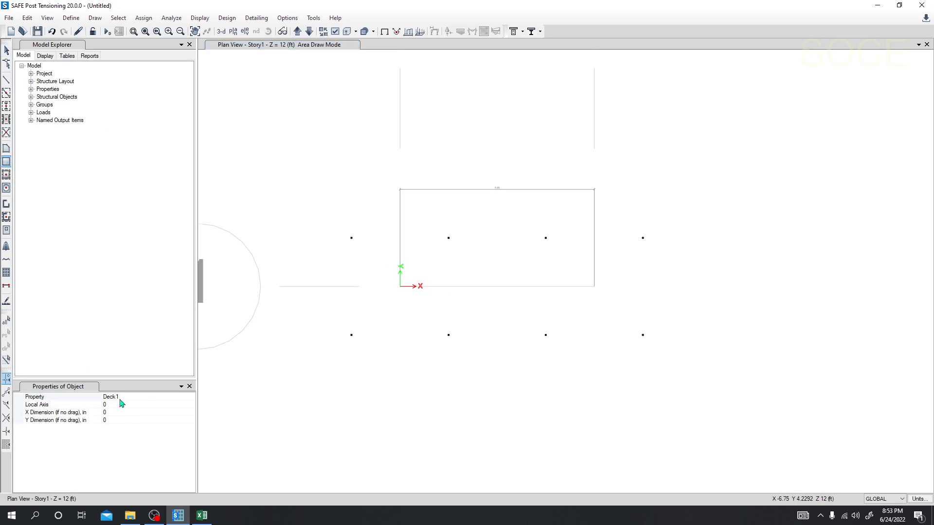
left_click(188, 398)
left_click(125, 422)
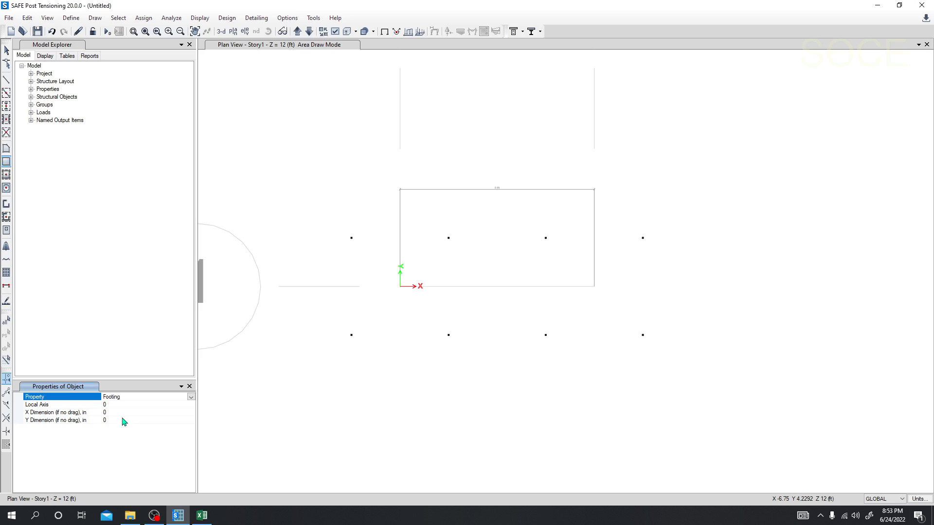
left_click_drag(352, 238, 449, 336)
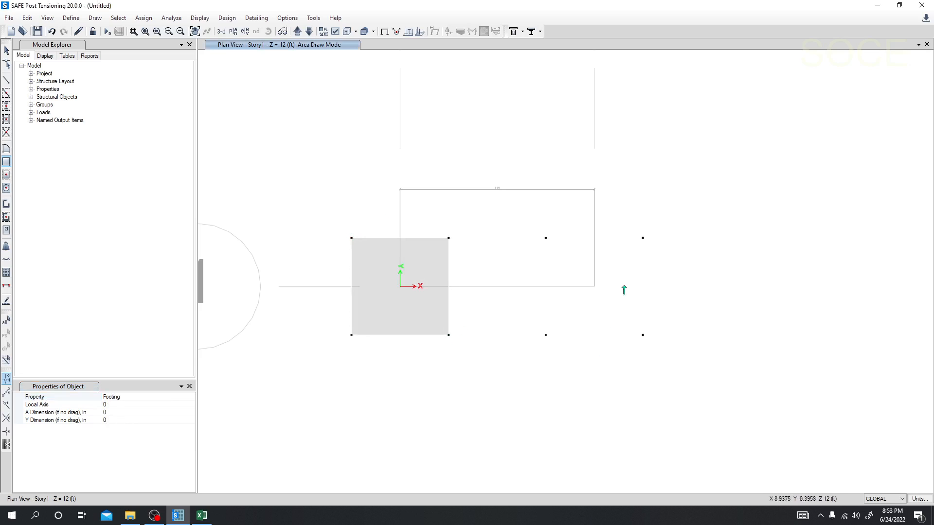
left_click_drag(546, 238, 644, 335)
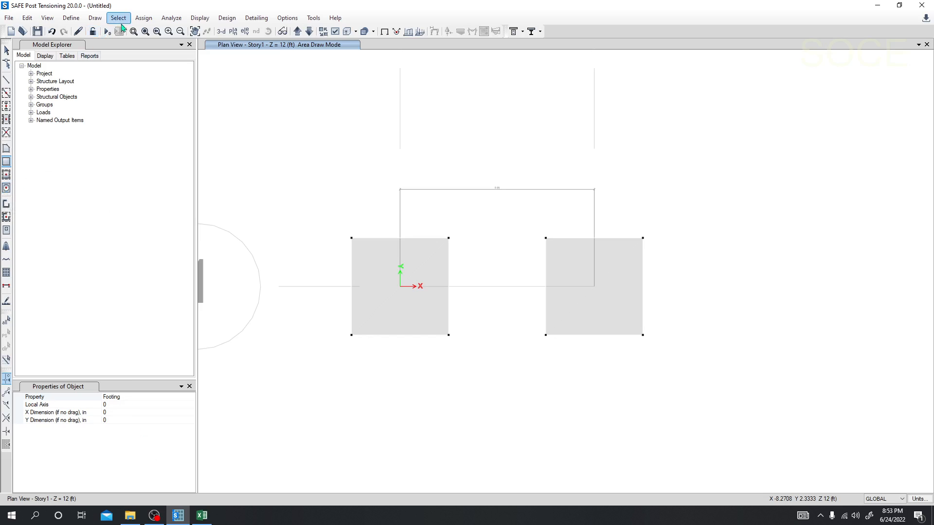
Draw a column joint from grid point A-1 with a plan offset of -12 in in X and 0 in Y.
left_click(98, 19)
left_click(116, 59)
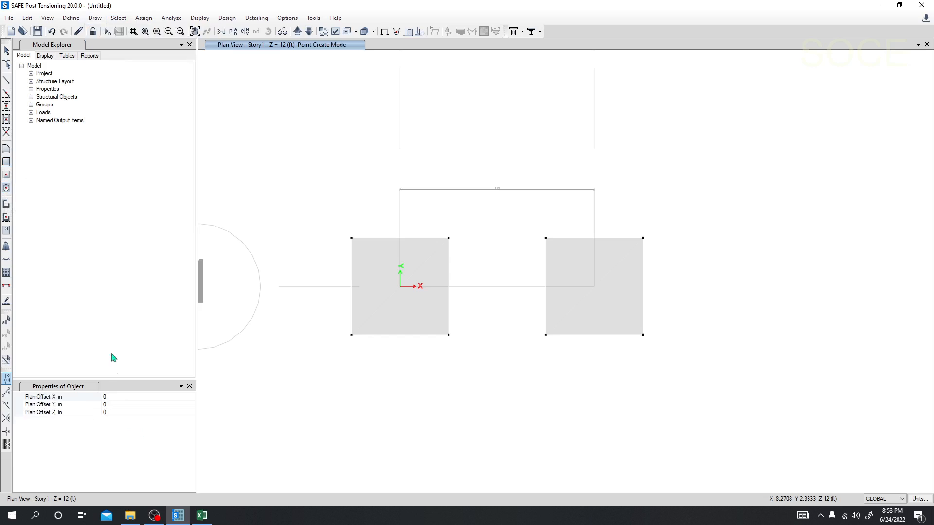
left_click(119, 405)
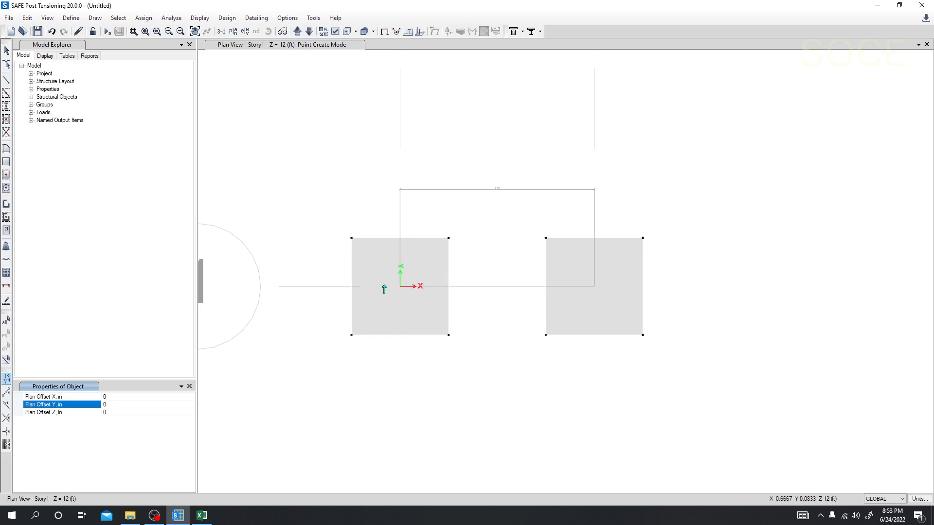
left_click(68, 398)
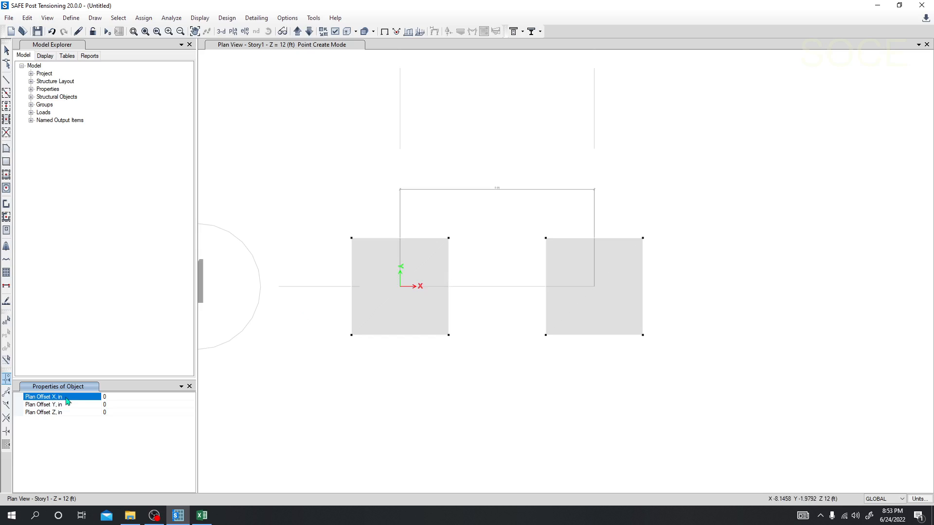
left_click(113, 405)
left_click(113, 396)
left_click_drag(112, 396, 89, 398)
type("-12")
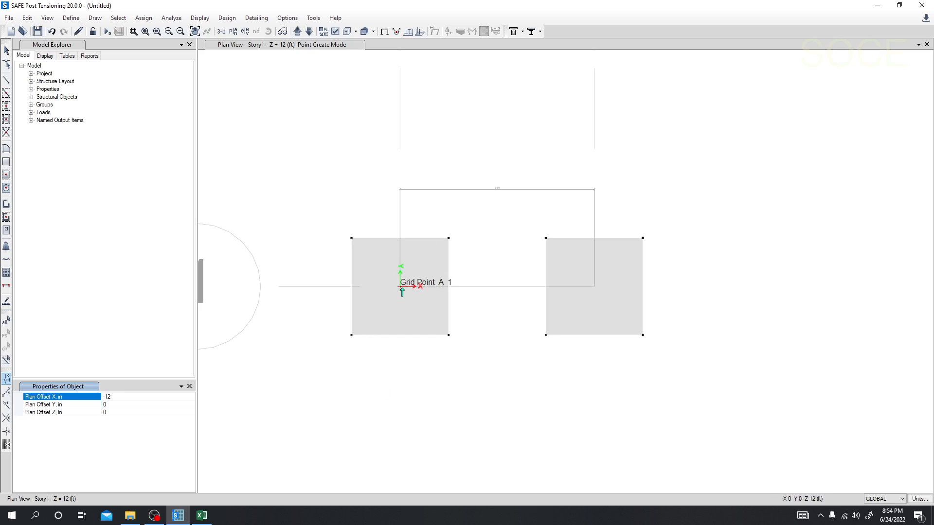
left_click(401, 288)
middle_click_drag(387, 347, 381, 354)
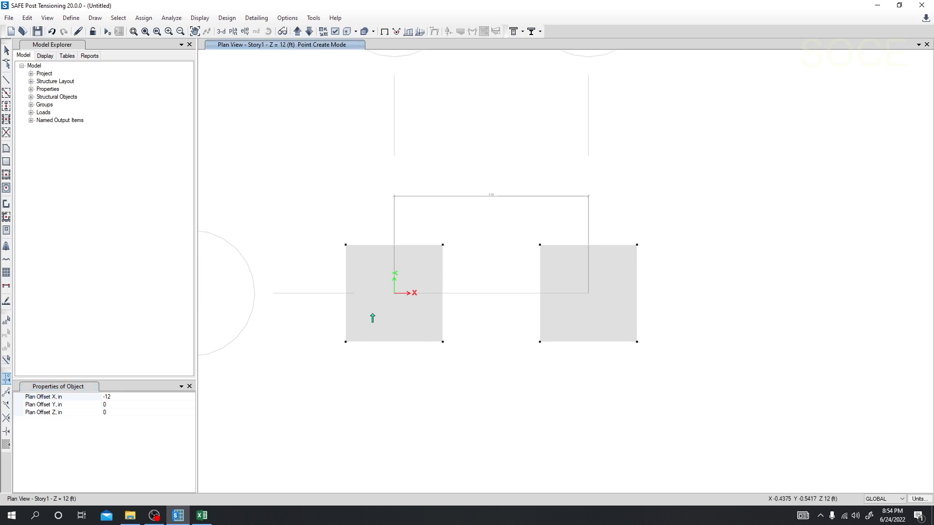
Draw a column joint from grid point B-1 with a plan offset of 12 in in X, and end joint drawing.
left_click(121, 397)
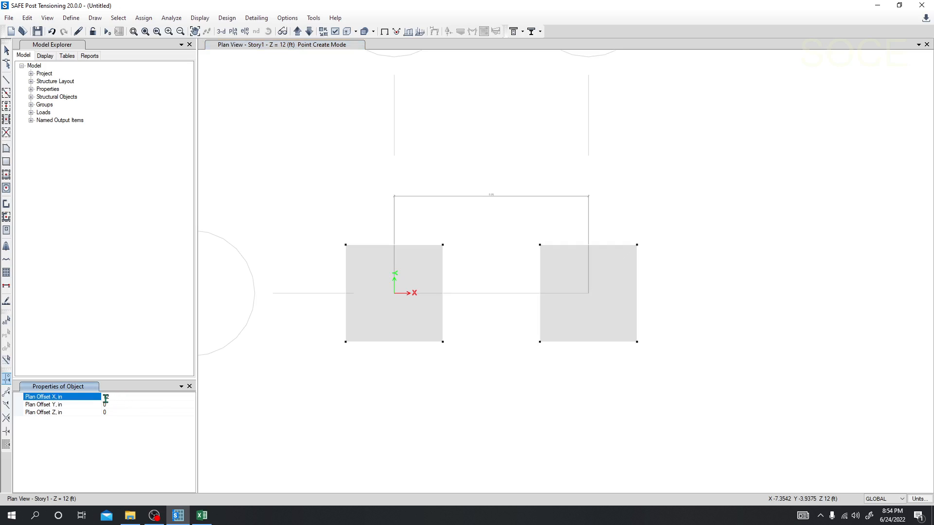
left_click(588, 293)
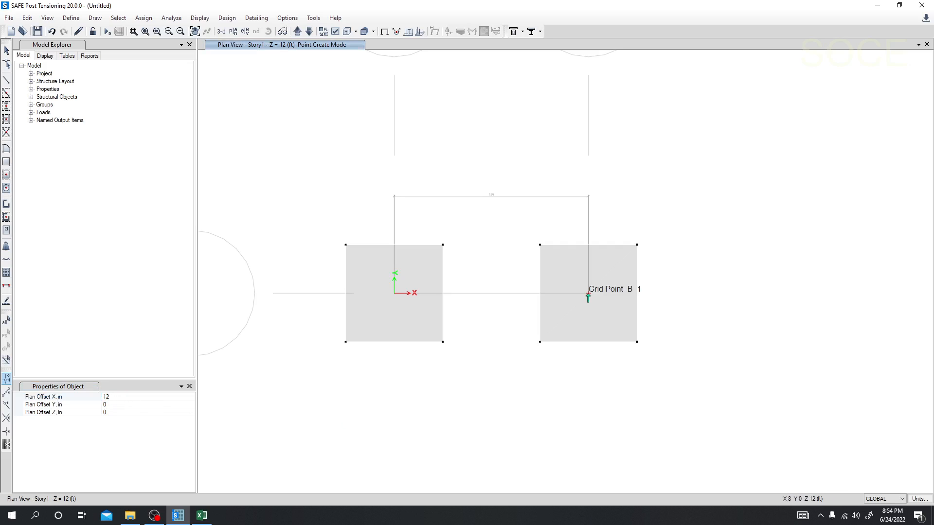
left_click(233, 32)
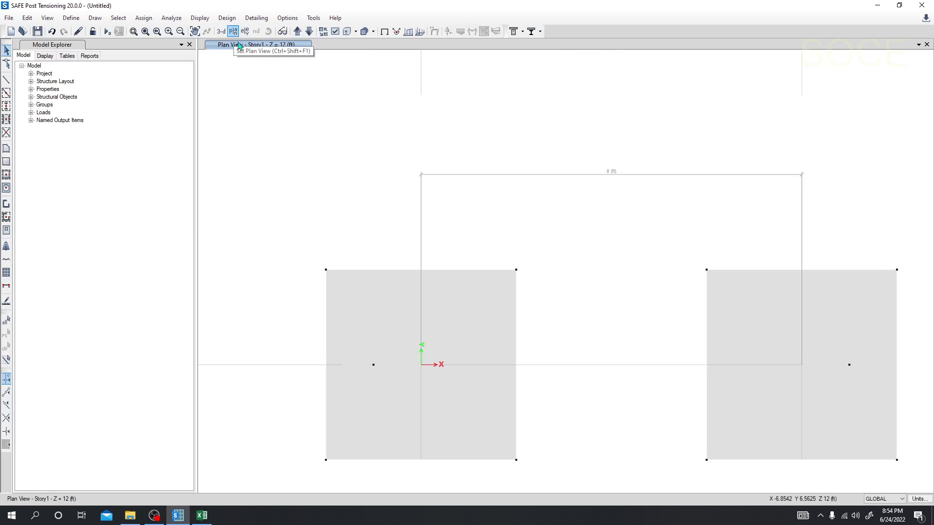
scroll(476, 279, "down", 3)
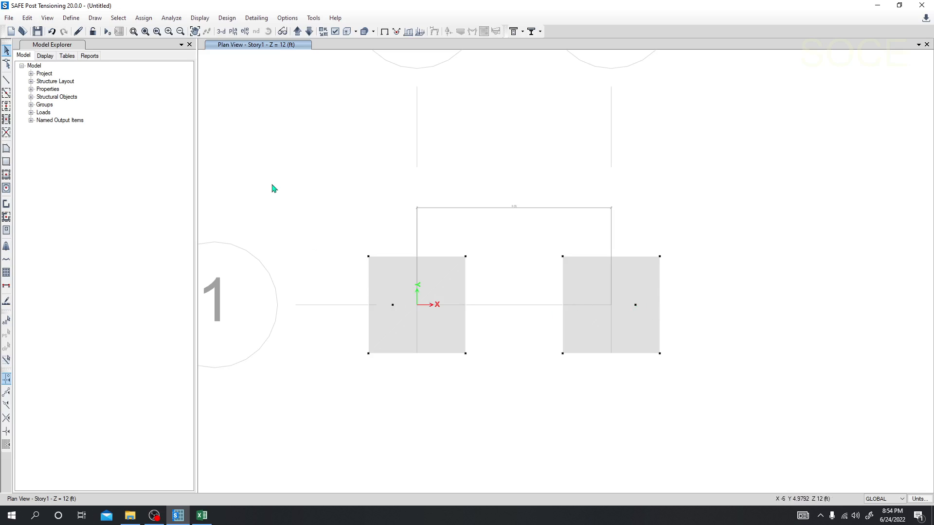
Set up quick area drawing around points with the Col. Stiff property and X and Y dimensions of 12 in.
left_click(6, 189)
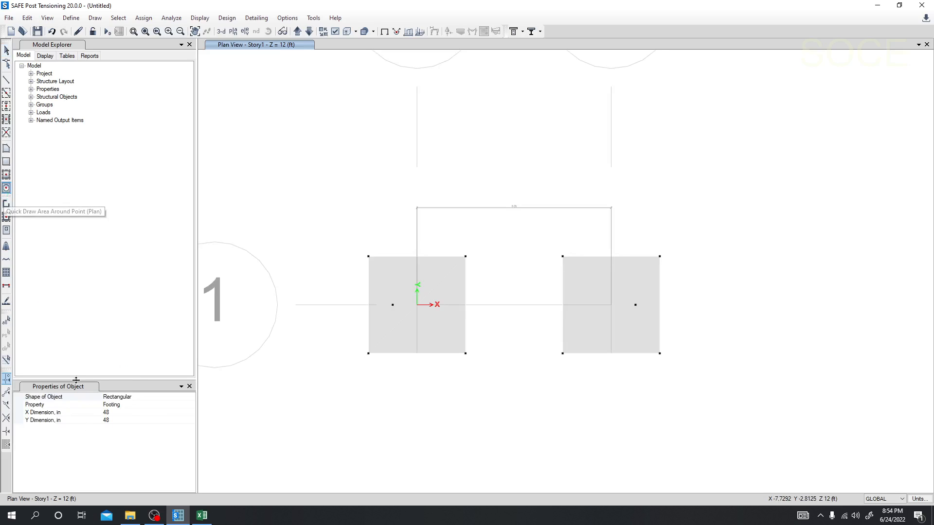
left_click(116, 413)
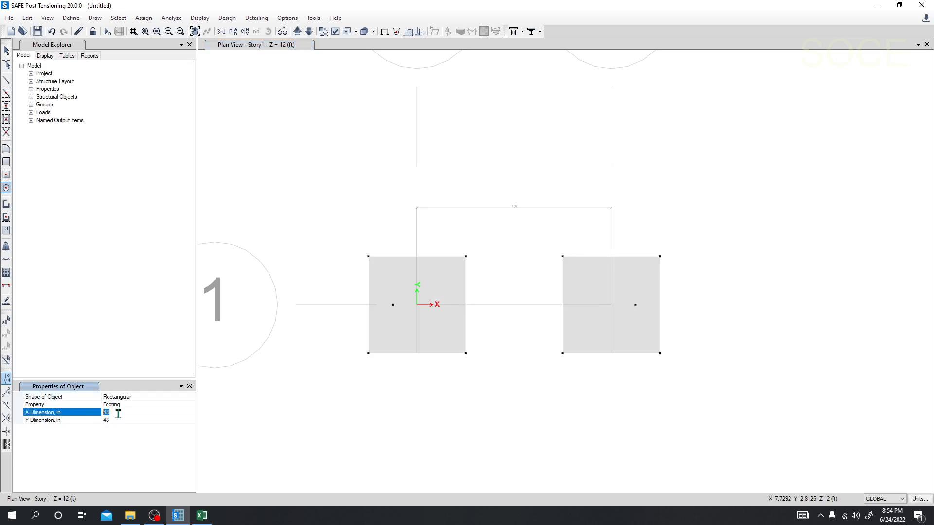
left_click(125, 405)
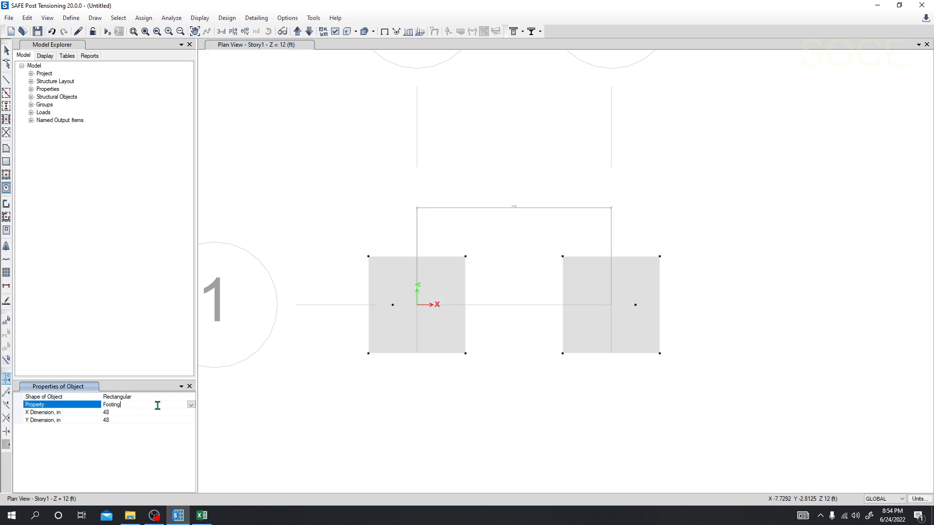
left_click(190, 405)
left_click(126, 413)
left_click(120, 413)
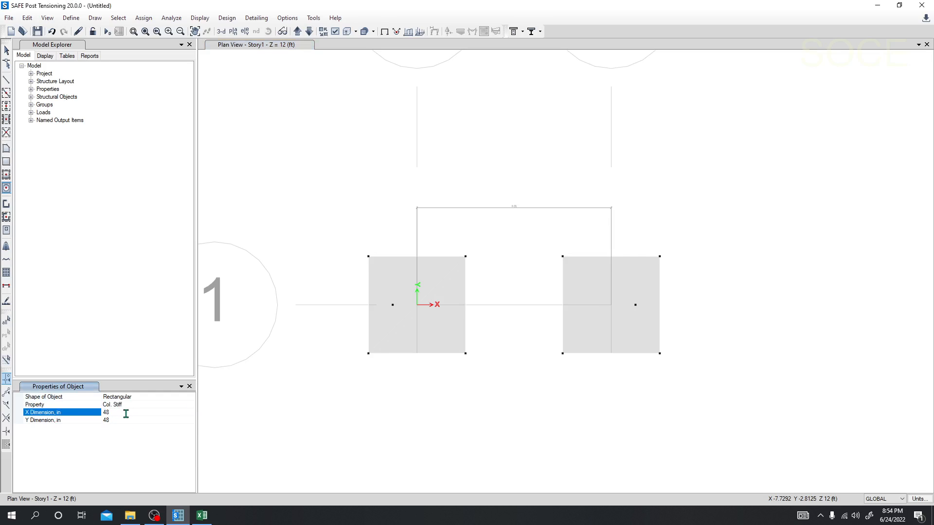
left_click(103, 413)
type("12")
left_click(111, 420)
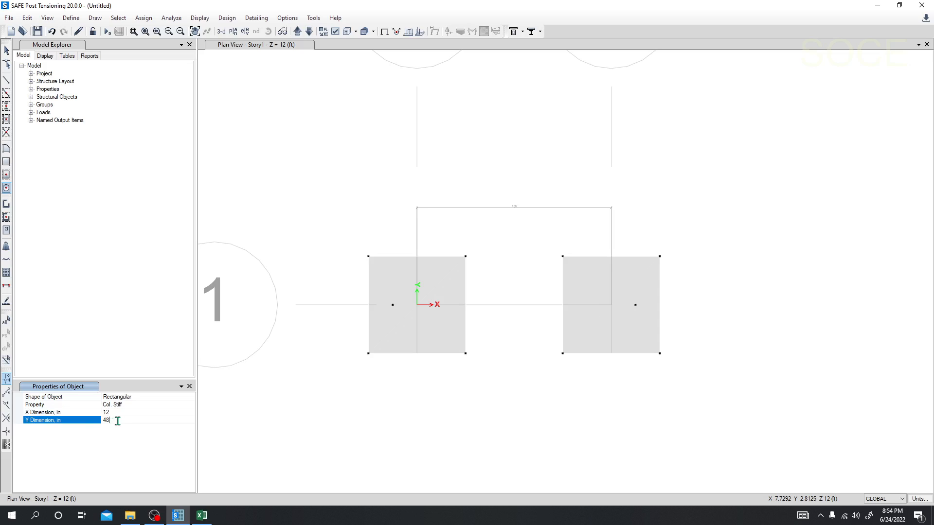
left_click(103, 421)
left_click(122, 413)
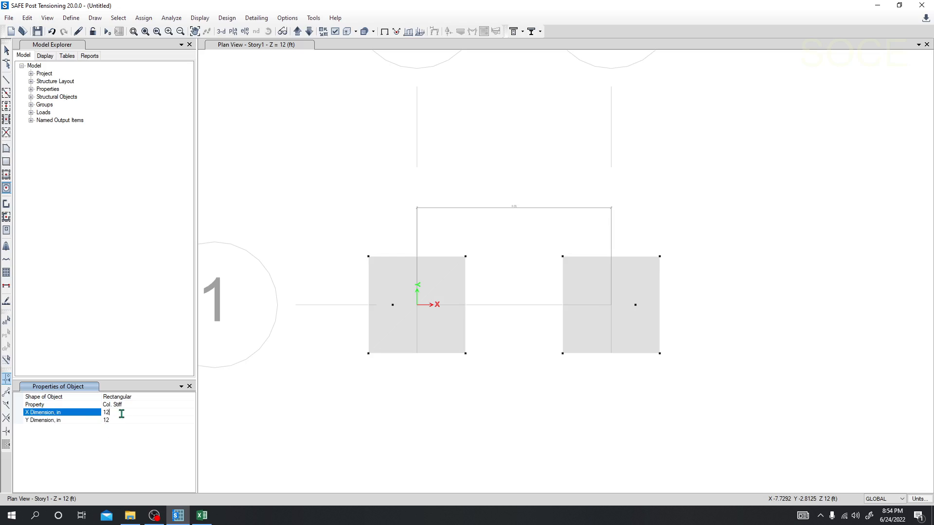
left_click(119, 420)
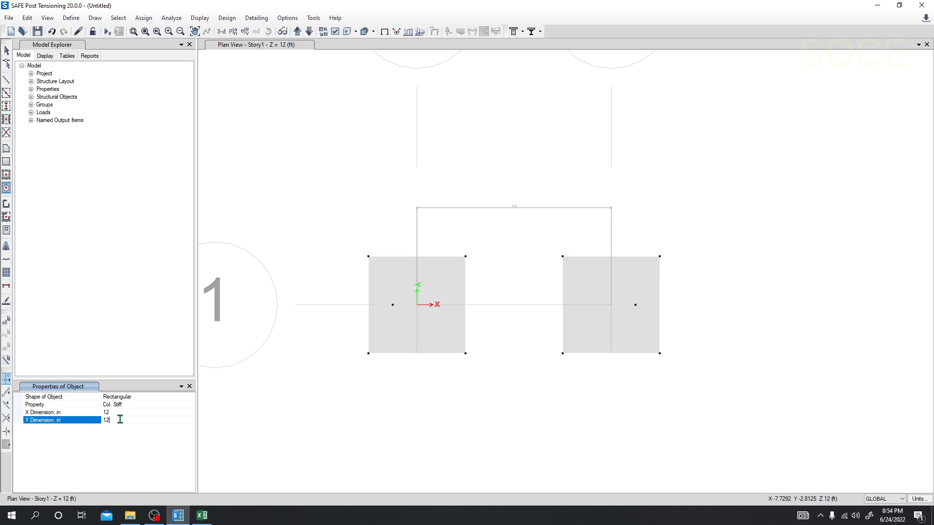
Place a Col. Stiff area around the column joint in each footing, and end area drawing.
left_click(392, 304)
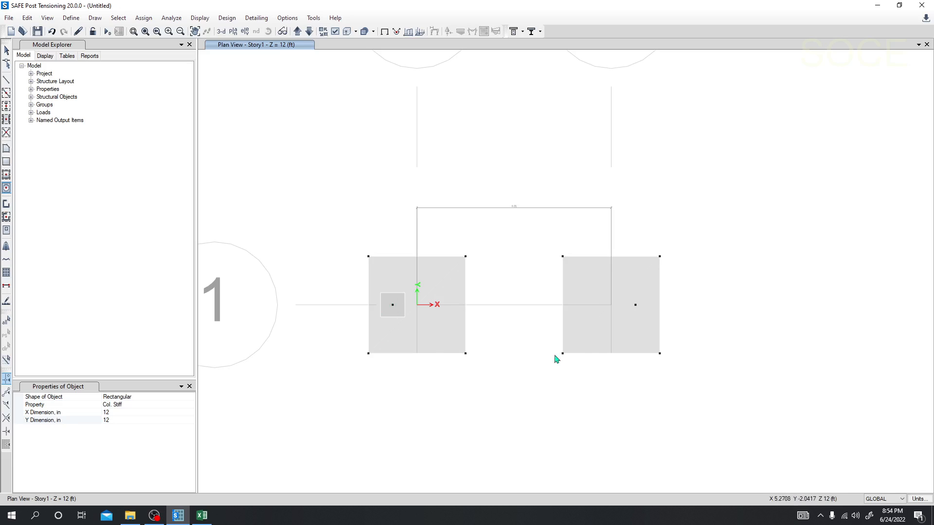
left_click(635, 305)
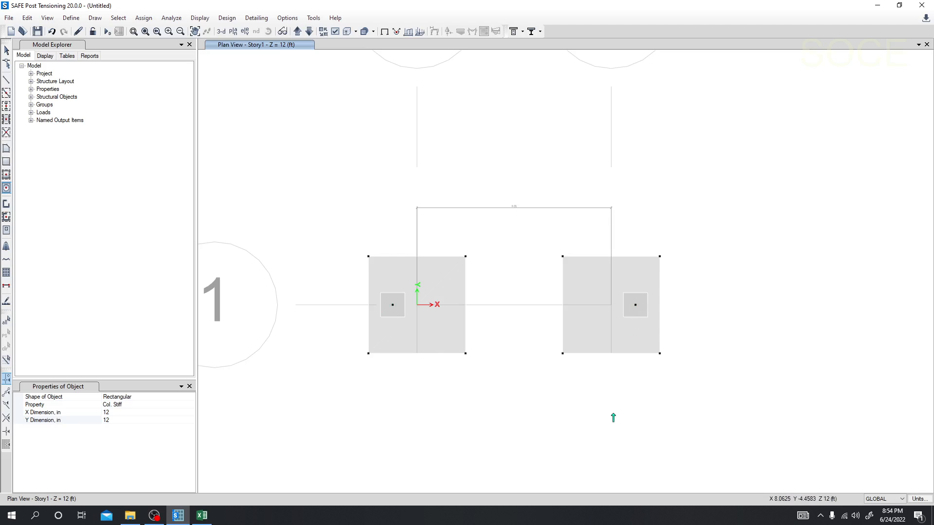
middle_click_drag(529, 397, 522, 397)
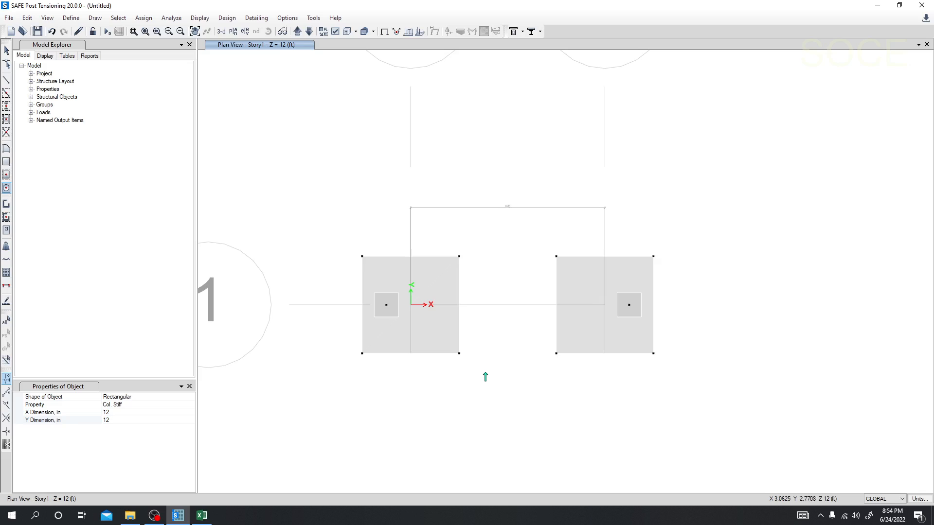
key("Escape")
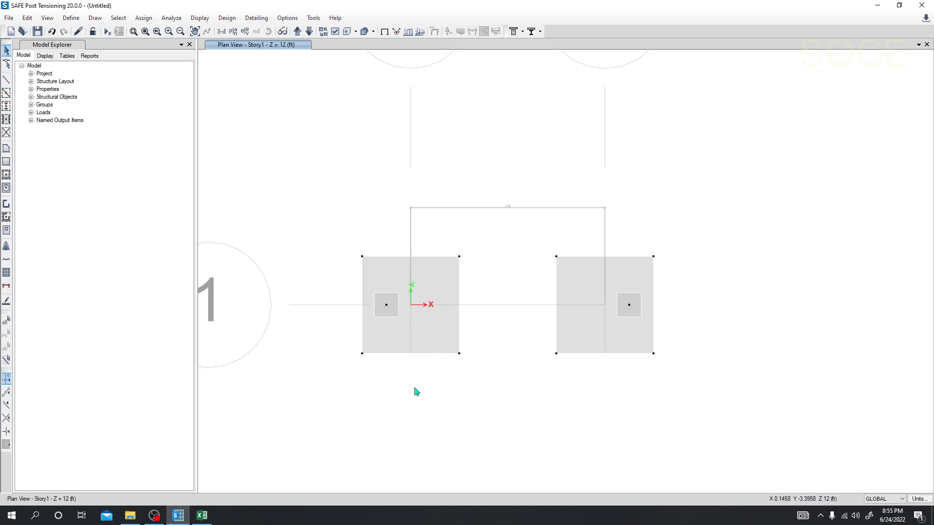
Select both footing slabs and assign the BC area spring to them.
left_click(394, 285)
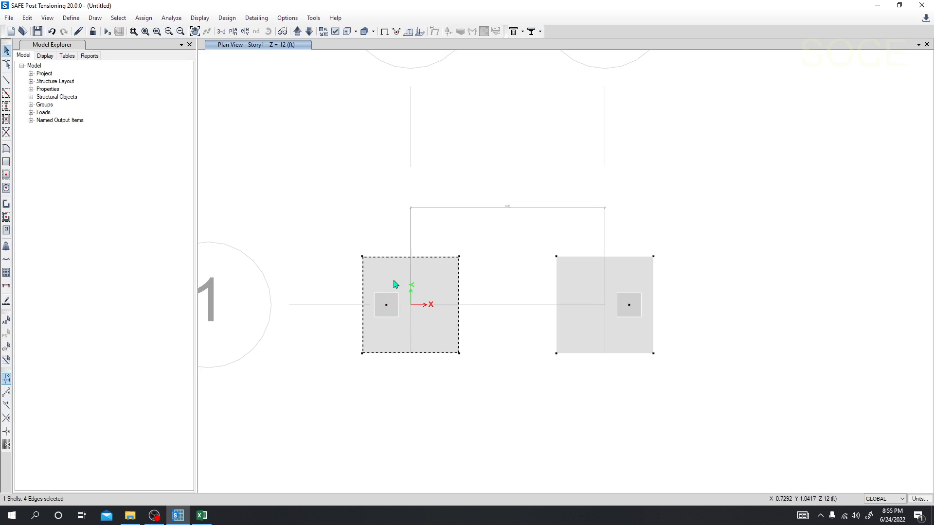
left_click(582, 278)
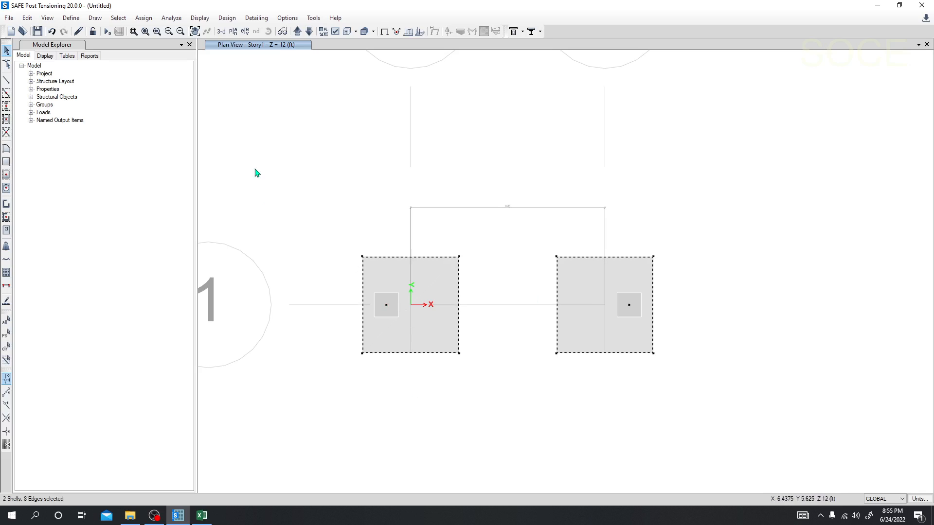
left_click(145, 19)
mouse_move(171, 59)
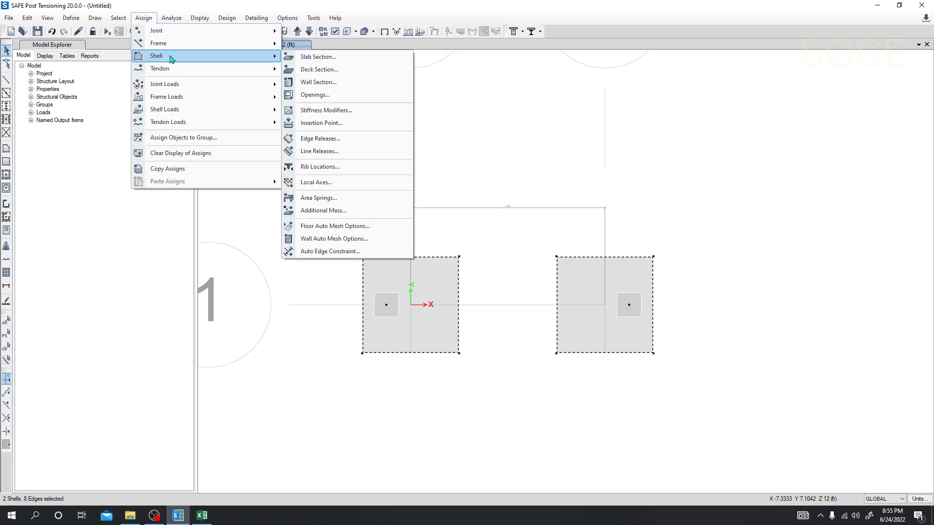
mouse_move(181, 127)
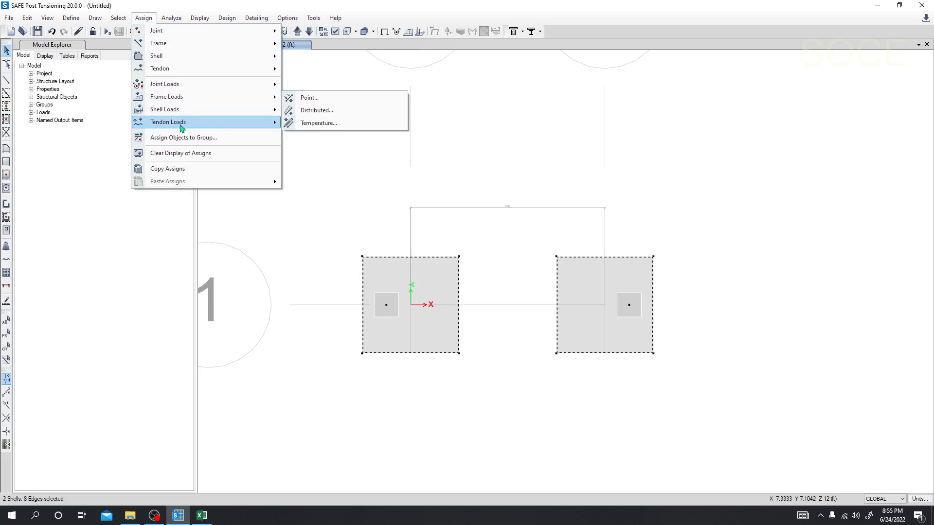
mouse_move(185, 111)
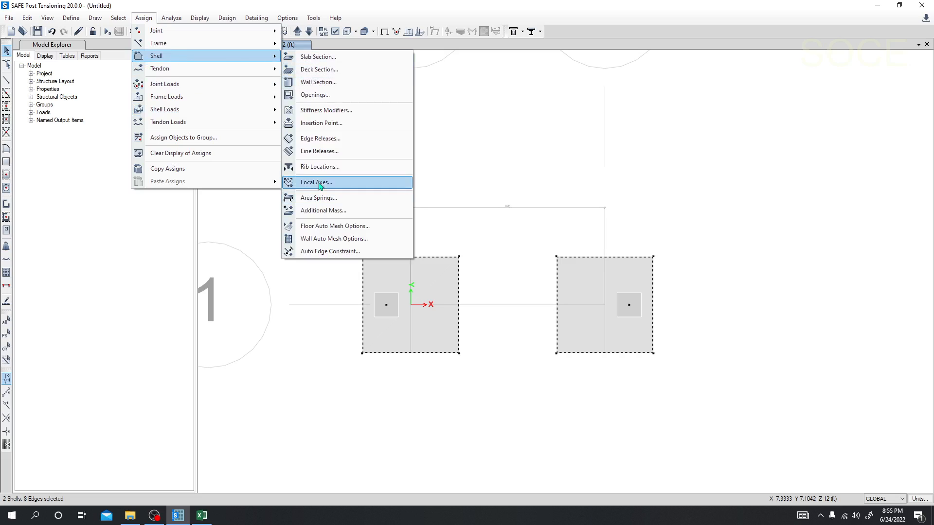
left_click(319, 199)
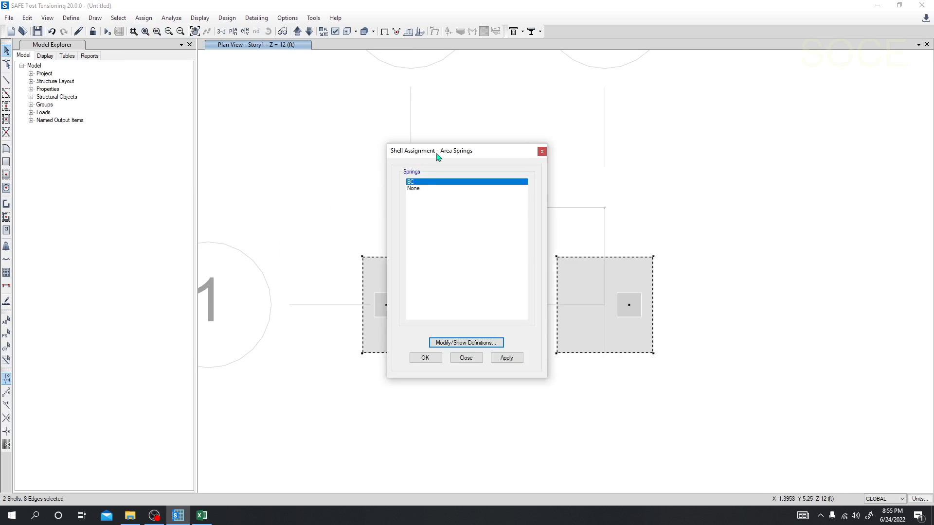
left_click_drag(436, 153, 136, 109)
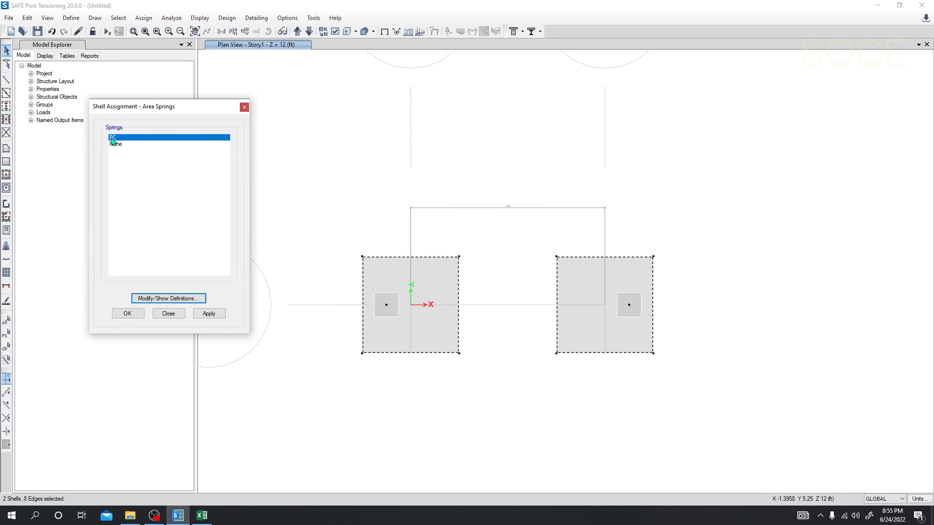
left_click(209, 313)
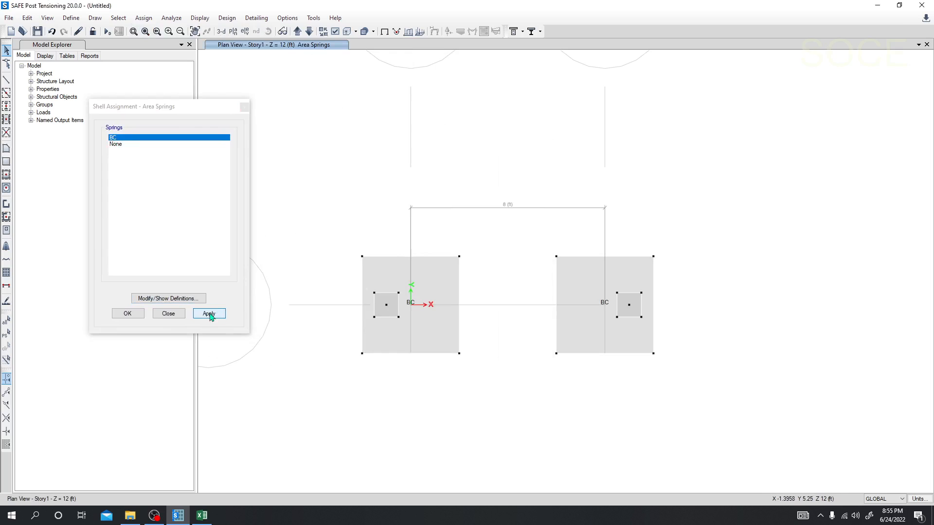
left_click(166, 318)
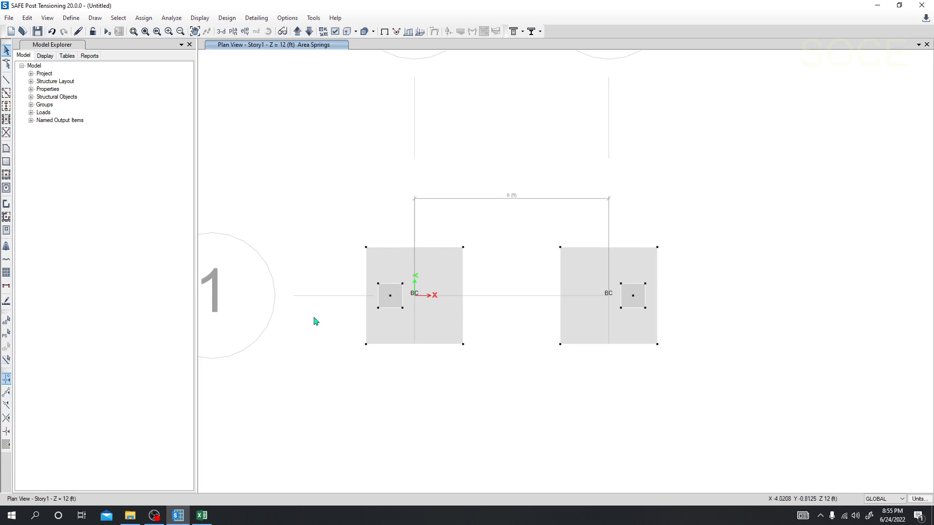
Select the column joints in both footings and start a joint force load assignment.
middle_click_drag(334, 349, 329, 347)
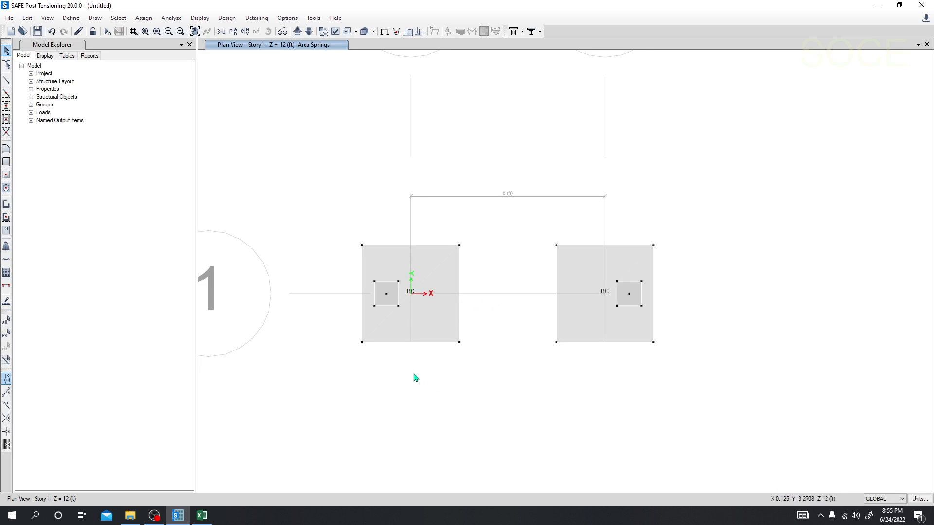
left_click(386, 294)
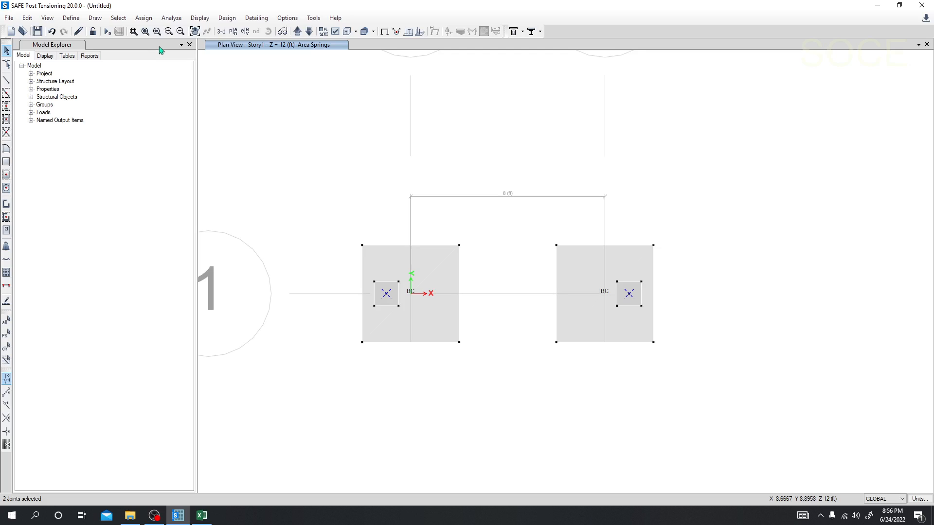
left_click(144, 18)
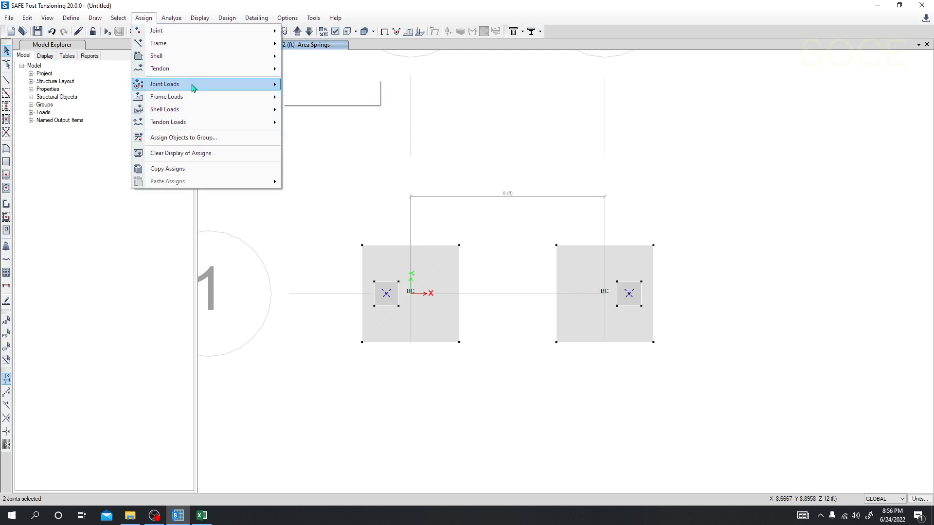
mouse_move(193, 88)
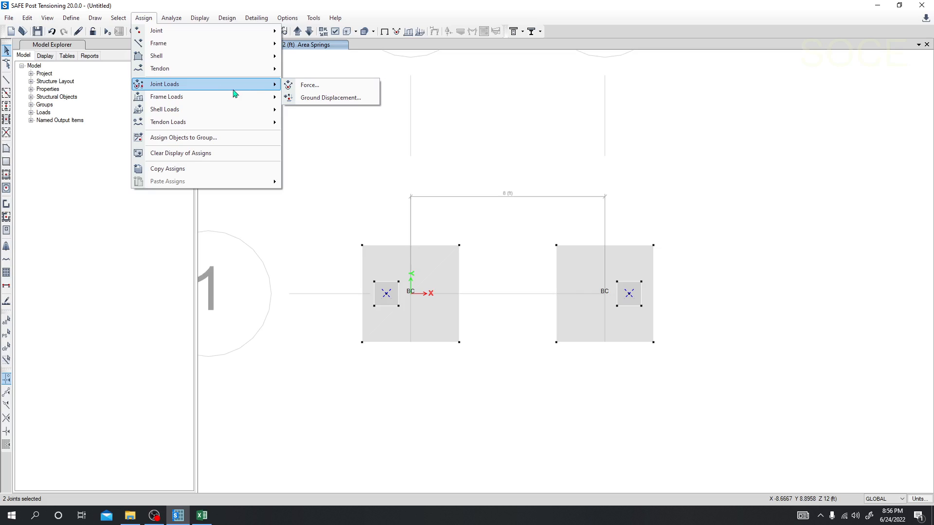
left_click(321, 89)
left_click_drag(474, 168, 227, 124)
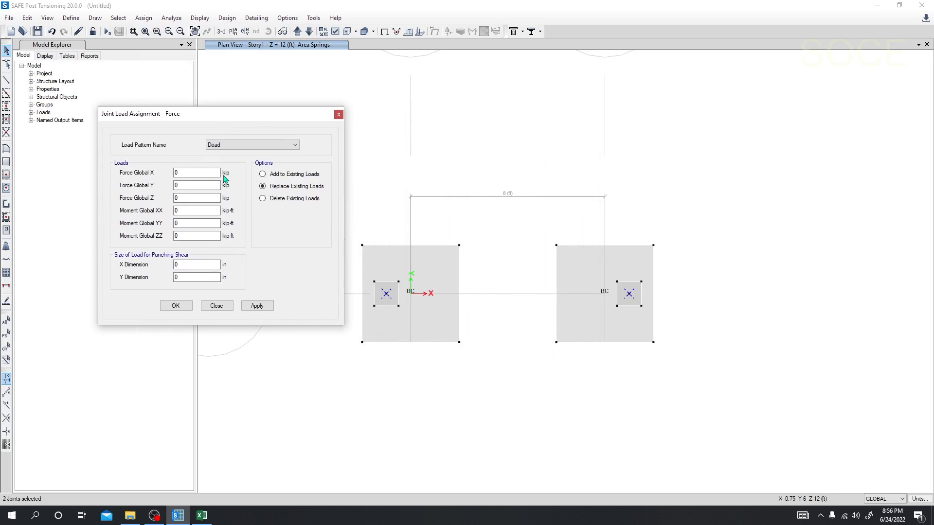
Choose the Dead load pattern and set Force Global Z to -35 kip for the column joints.
left_click(231, 145)
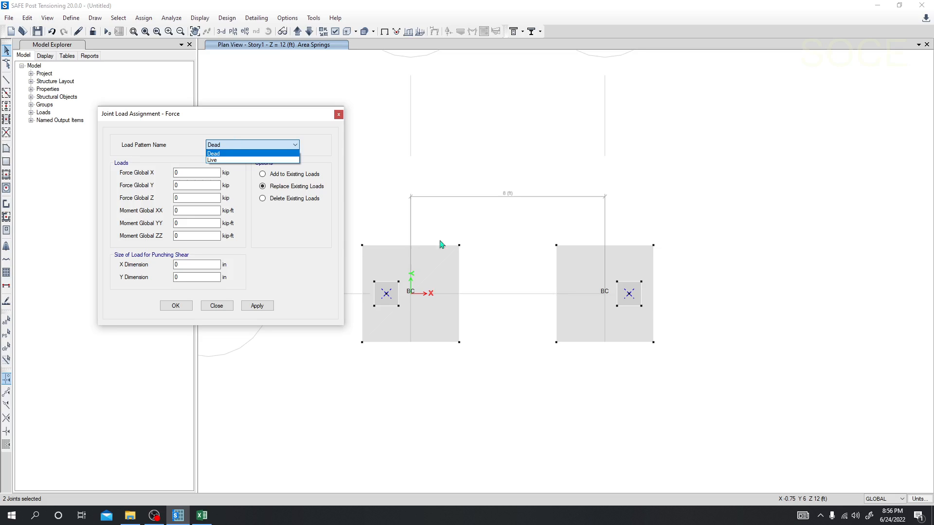
left_click(214, 160)
left_click_drag(219, 113, 220, 105)
left_click(228, 136)
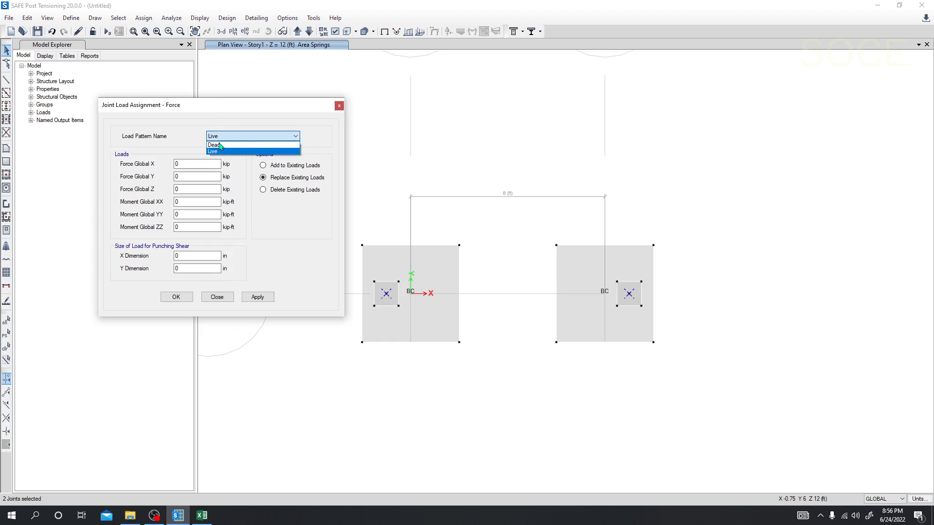
left_click(218, 142)
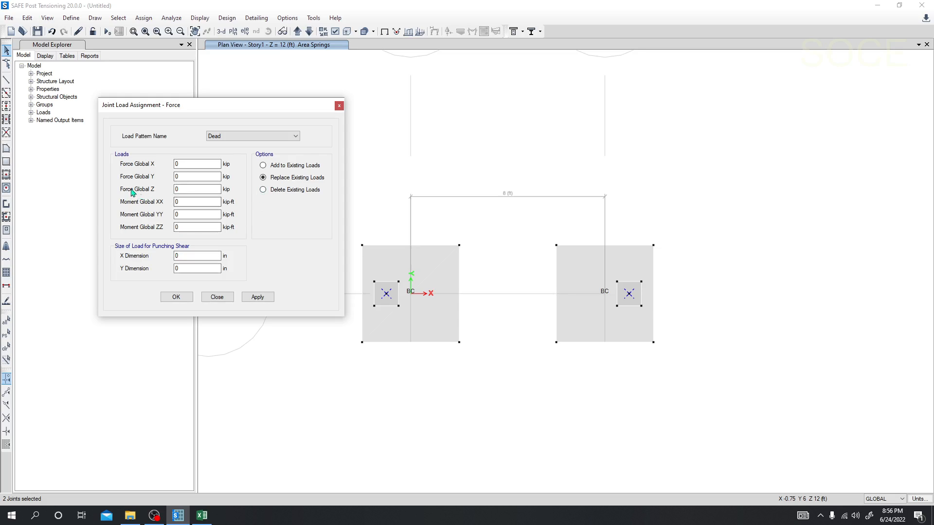
left_click(194, 190)
left_click_drag(194, 189, 169, 194)
double_click(180, 189)
type("-3")
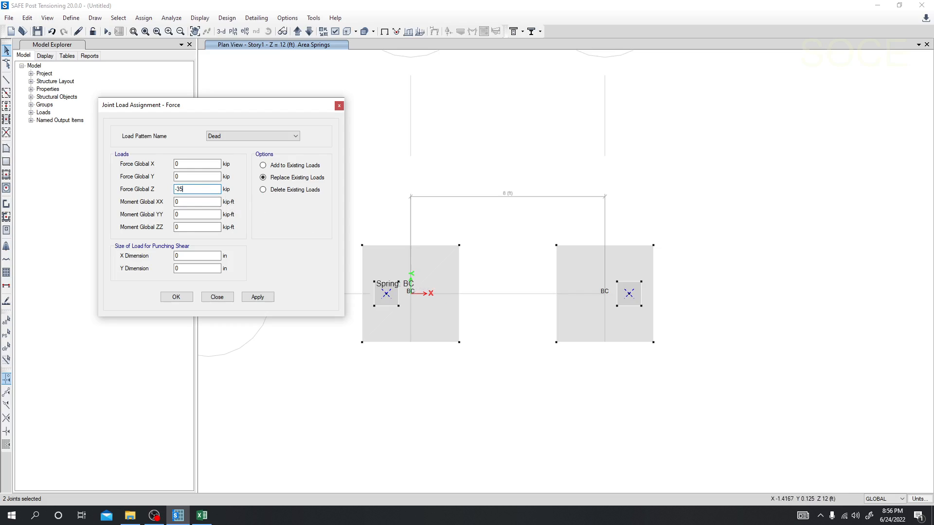
Set the punching shear load size to 12 in in X and Y, and apply the Dead load to both joints.
left_click(193, 202)
left_click(189, 228)
left_click(179, 269)
double_click(182, 269)
double_click(172, 255)
double_click(181, 269)
type("12")
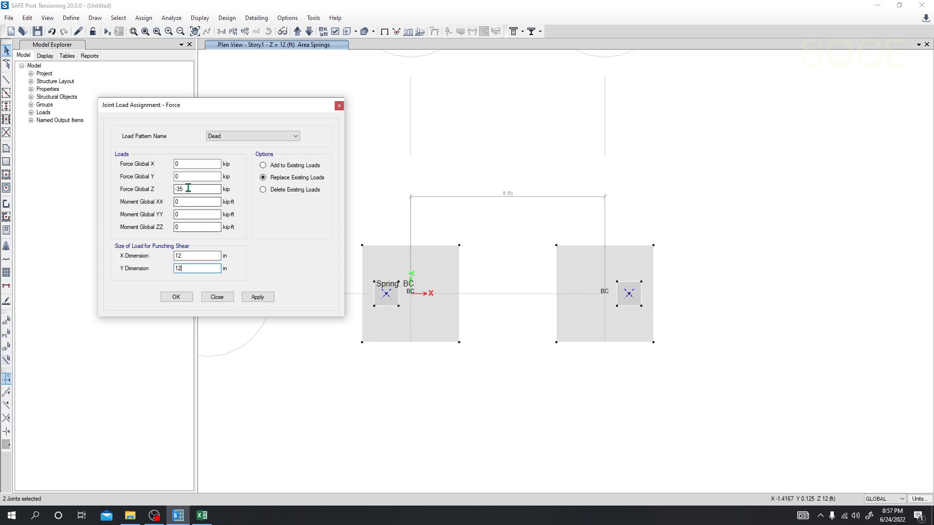
left_click(188, 213)
left_click(184, 204)
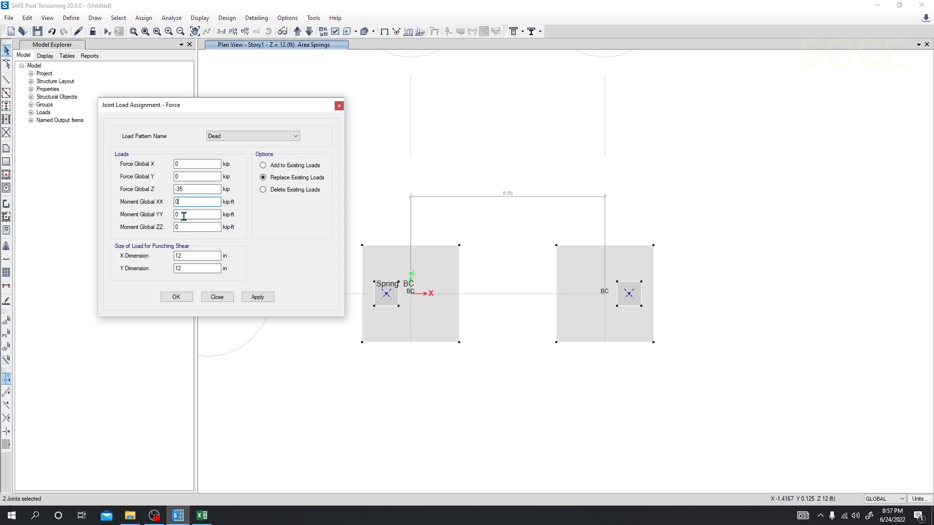
left_click(183, 215)
left_click(182, 204)
left_click(186, 215)
left_click(182, 205)
left_click(255, 297)
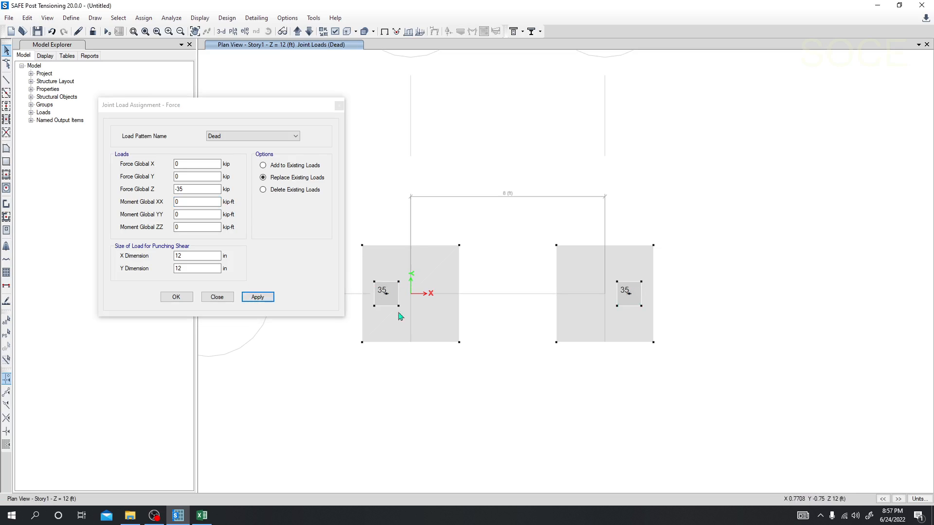
Reselect both column joints, choose the Live load pattern and set Force Global Z to -40 kip.
left_click(386, 293)
left_click(625, 291)
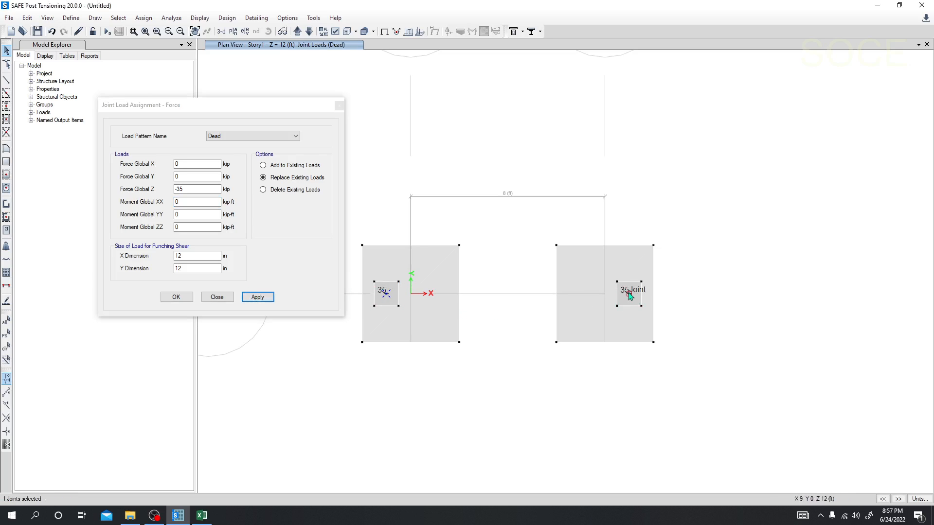
left_click(246, 136)
left_click(238, 151)
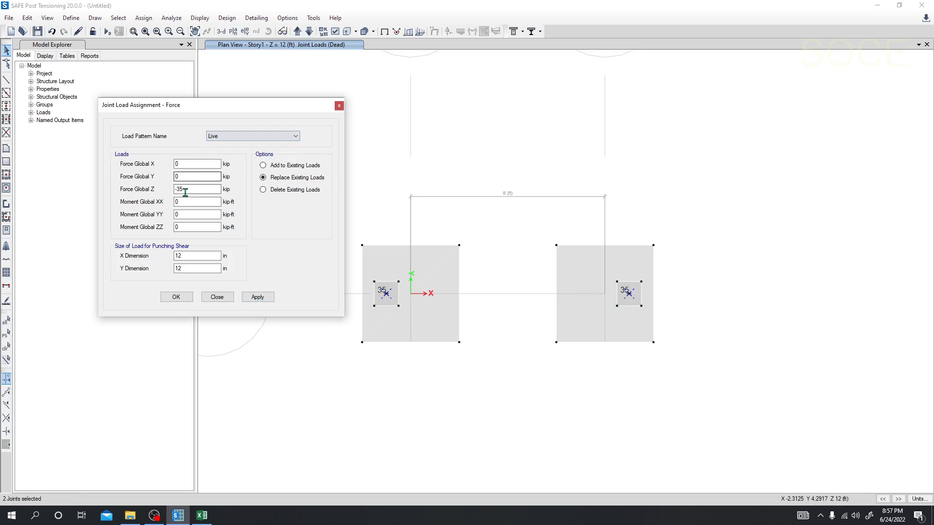
double_click(180, 190)
key("Tab")
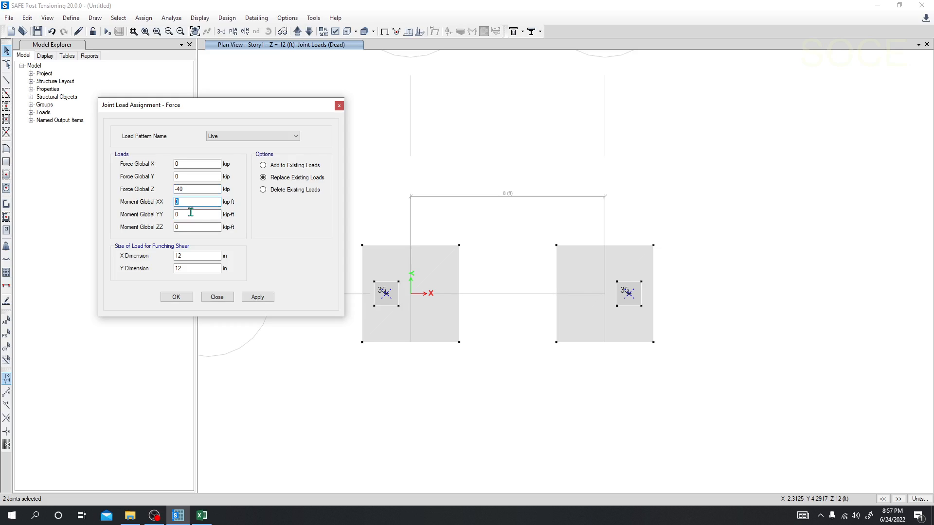
Set the Live moments to 3 kip-ft for XX and 1 kip-ft for YY, apply them to both joints and close the assignment.
key("Tab")
type("1")
key("Tab")
key("Tab")
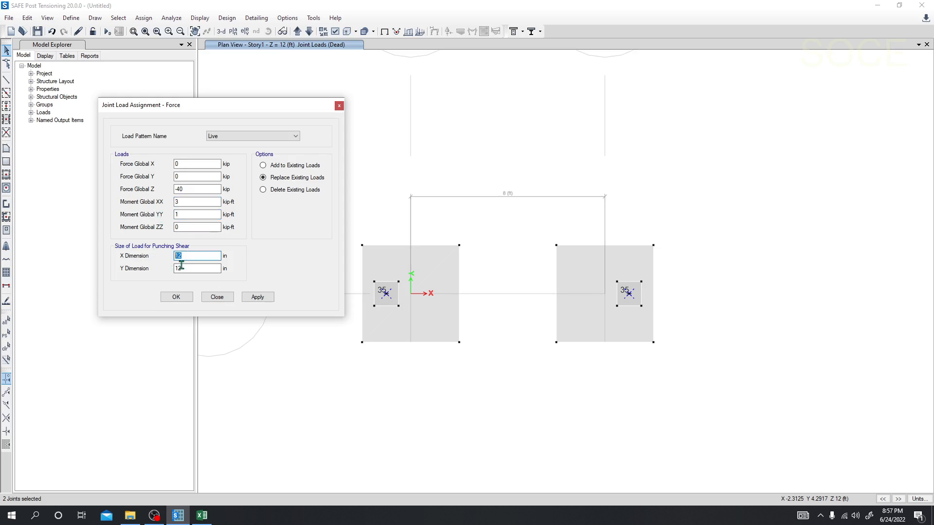
key("Tab")
left_click(259, 298)
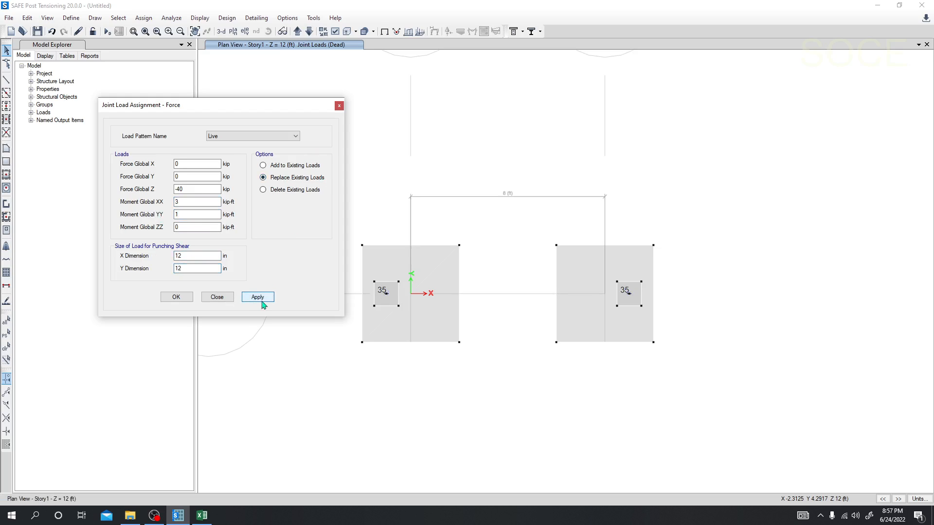
left_click(216, 297)
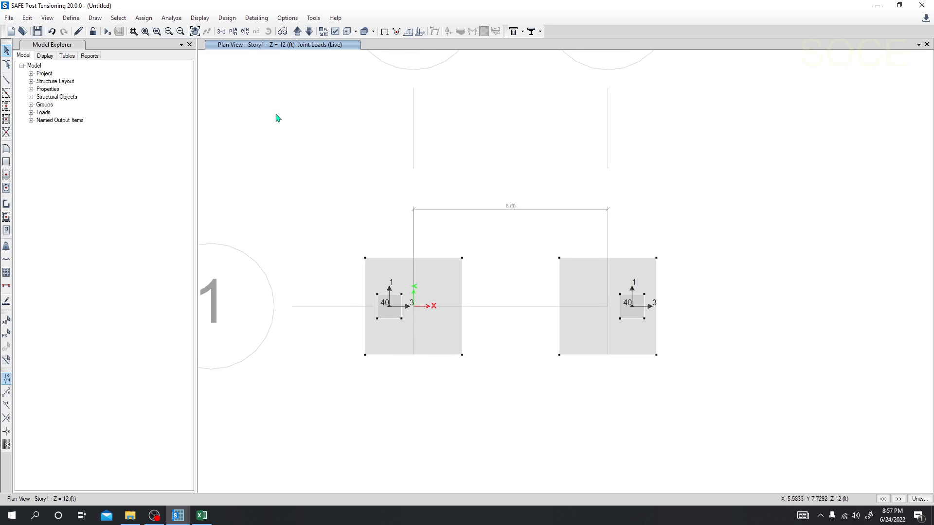
Examine the live joint loads on both footings in 3D, and return to the Story1 plan view.
left_click(221, 31)
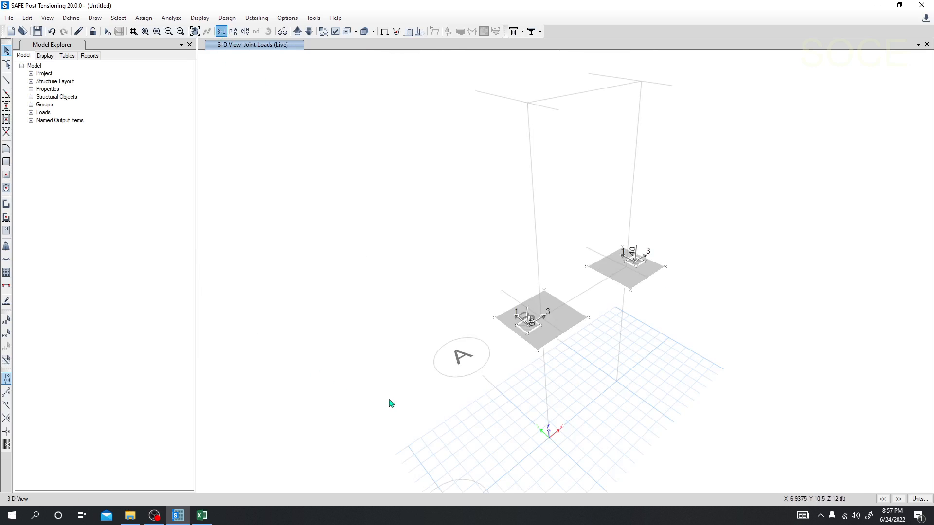
scroll(526, 329, "up", 3)
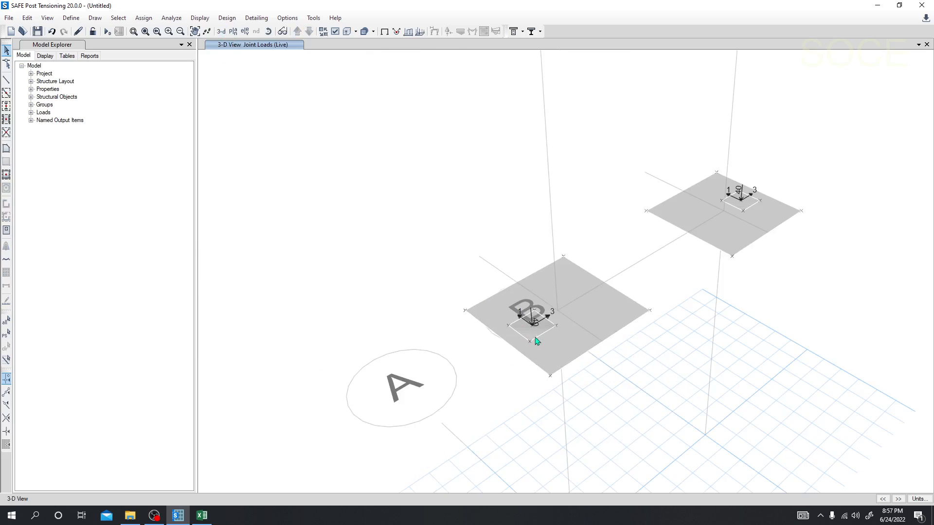
scroll(553, 319, "down", 2)
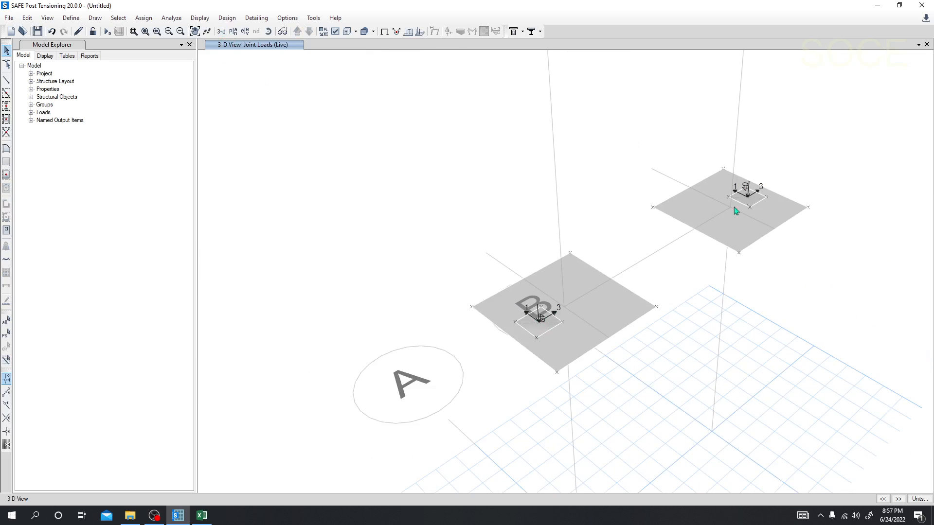
middle_click_drag(703, 305, 673, 344)
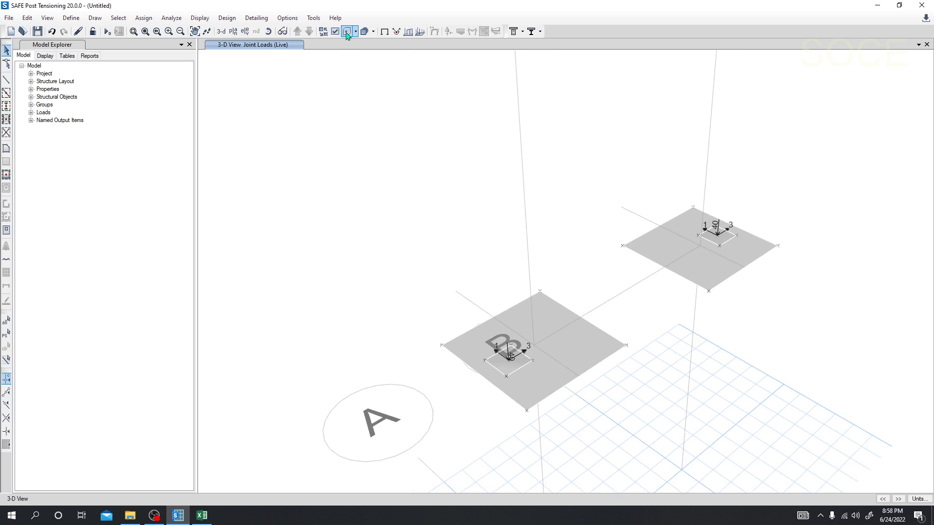
middle_click_drag(763, 411, 696, 397)
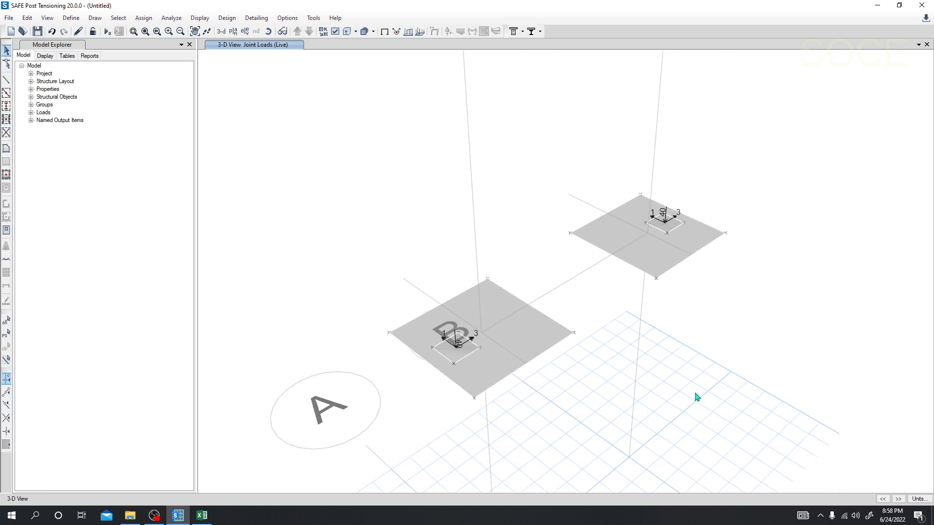
middle_click_drag(501, 225, 494, 240)
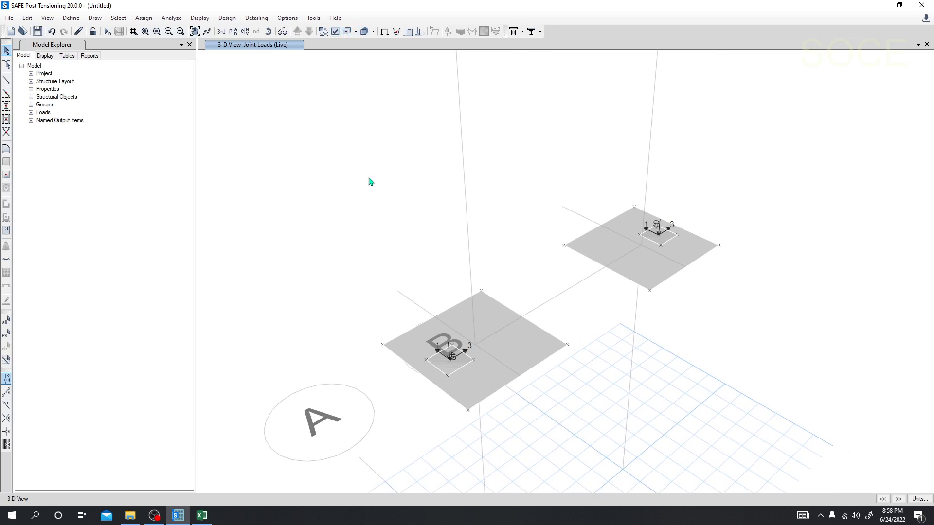
left_click(233, 31)
middle_click_drag(344, 177, 304, 141)
scroll(293, 136, "down", 2)
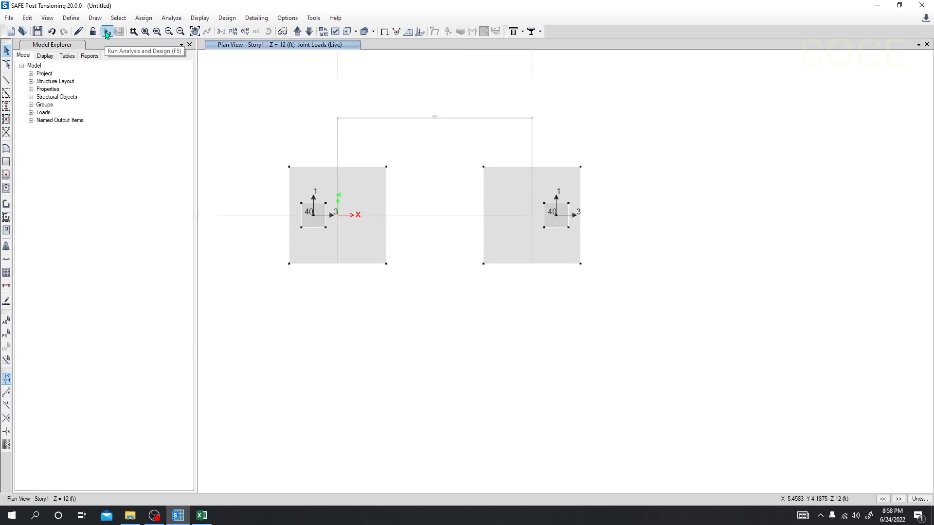
Run the analysis and design, saving the model as "Strap footing" in the safe video folder.
left_click(106, 32)
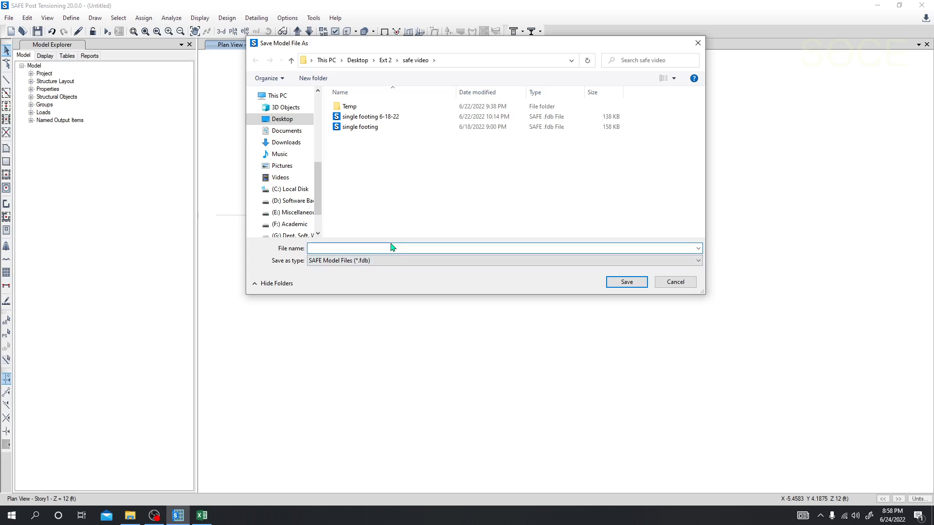
type("Strap footing")
left_click(642, 284)
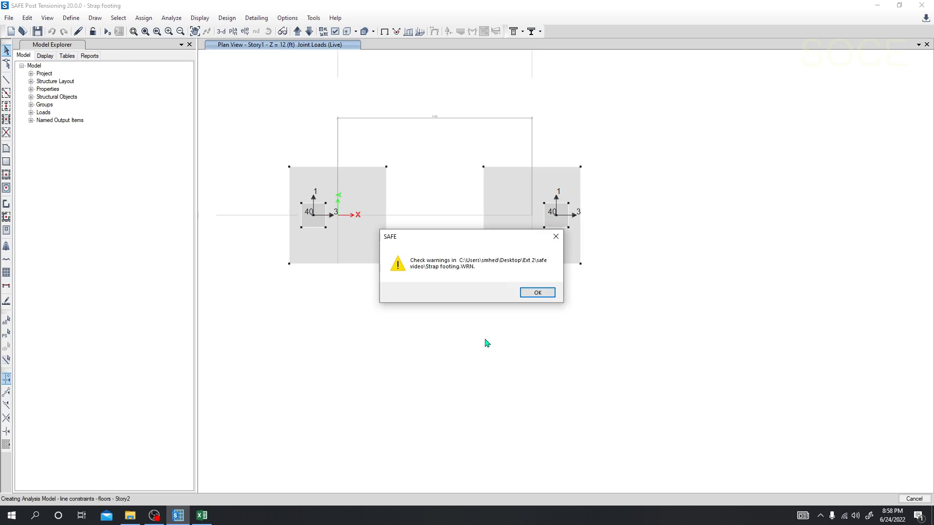
left_click(539, 293)
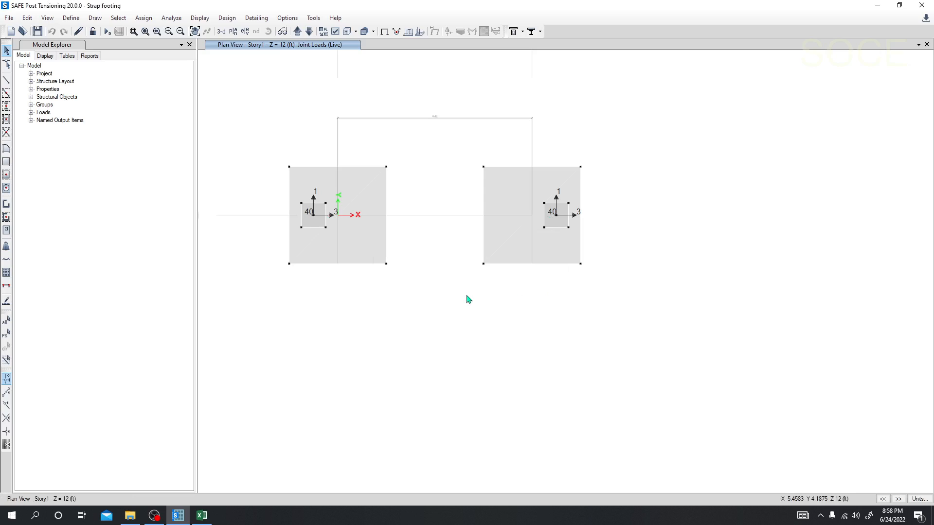
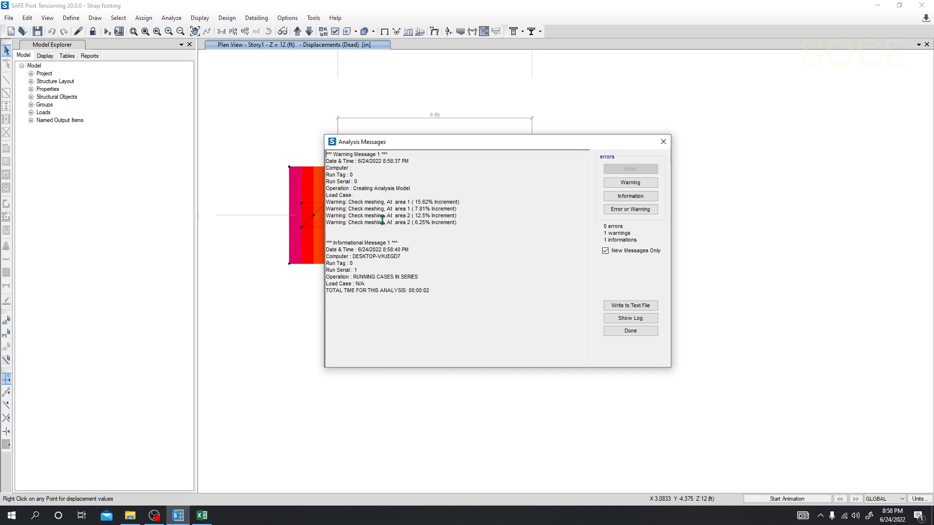
Review the meshing warnings for areas 1 and 2 in the analysis messages and close the message window.
left_click_drag(351, 202, 404, 203)
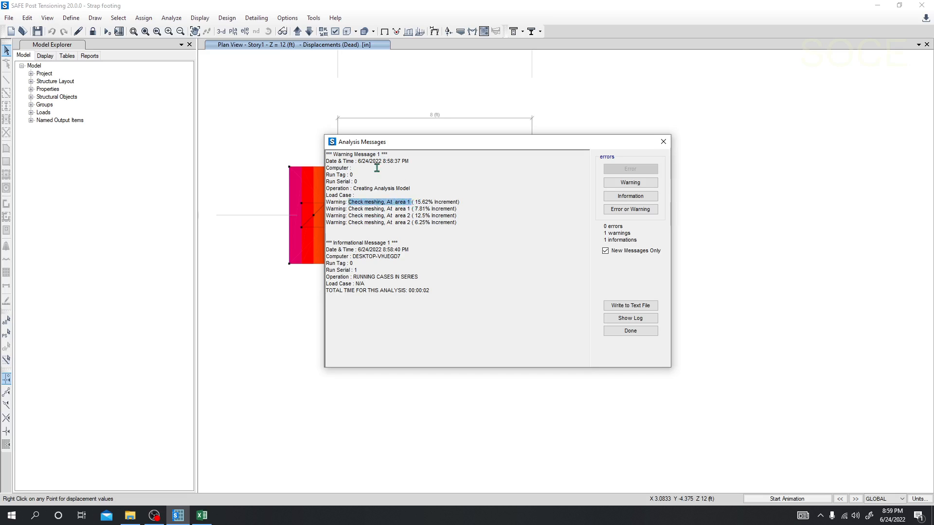
left_click(663, 141)
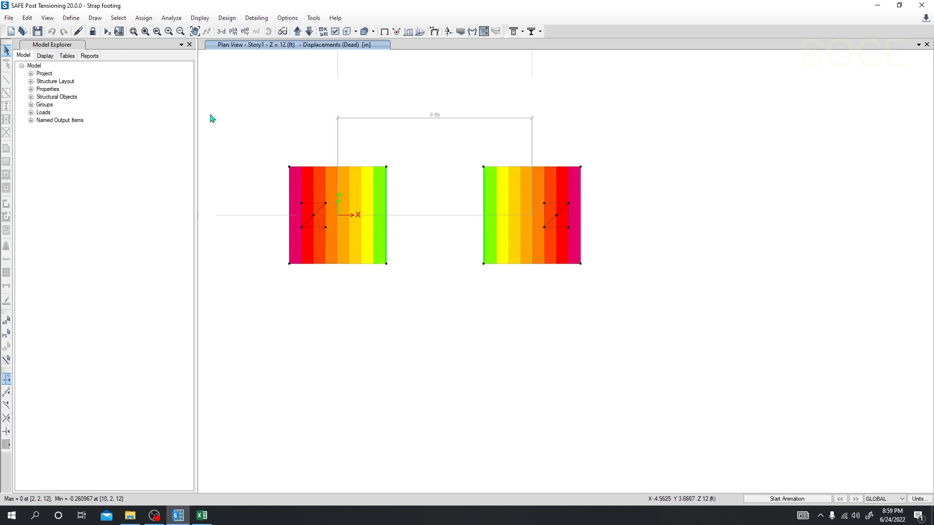
Unlock the model and inspect the geometry, assignments and loads of the footing slab at the grid origin without changing them.
left_click(92, 31)
left_click(486, 295)
right_click(344, 202)
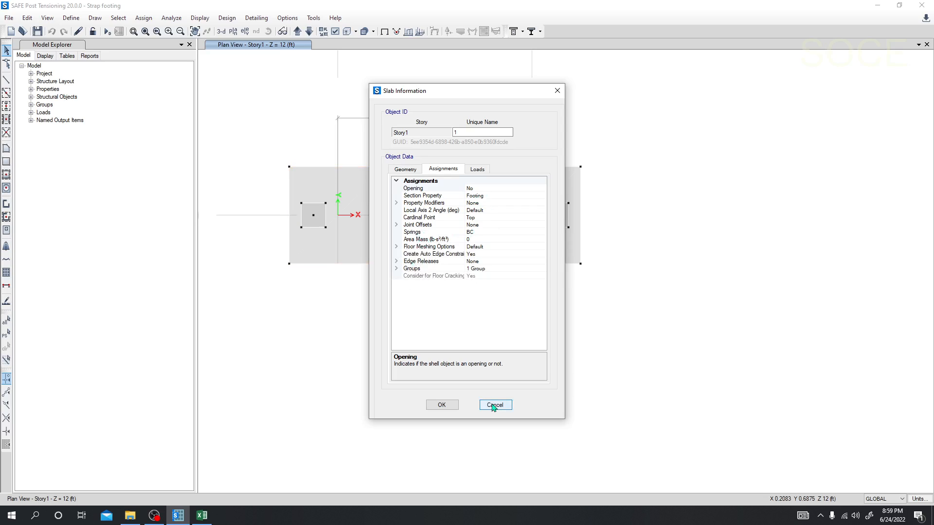
left_click(406, 169)
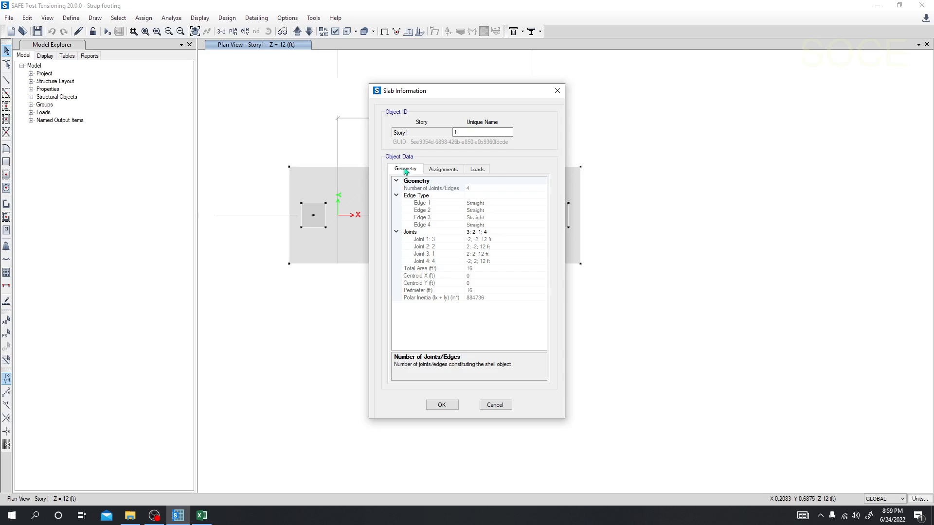
left_click(444, 168)
left_click(484, 170)
left_click(445, 168)
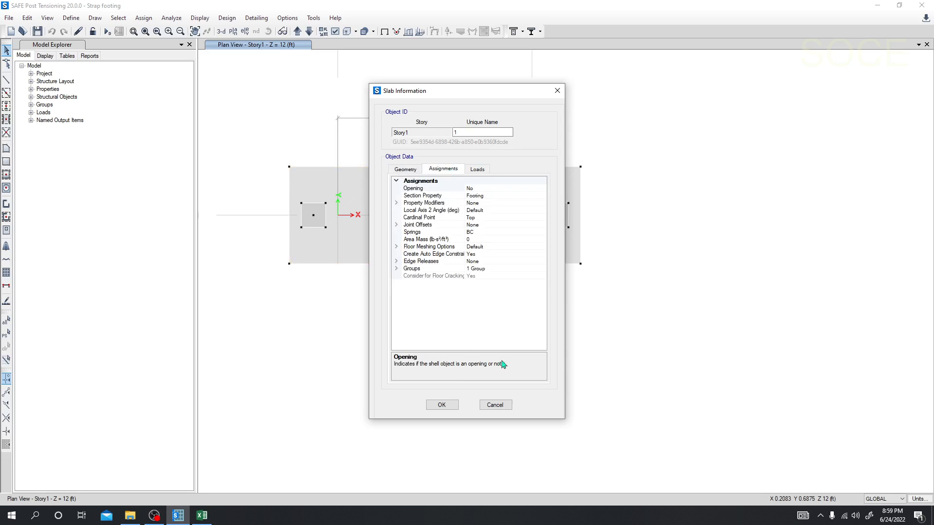
left_click(494, 404)
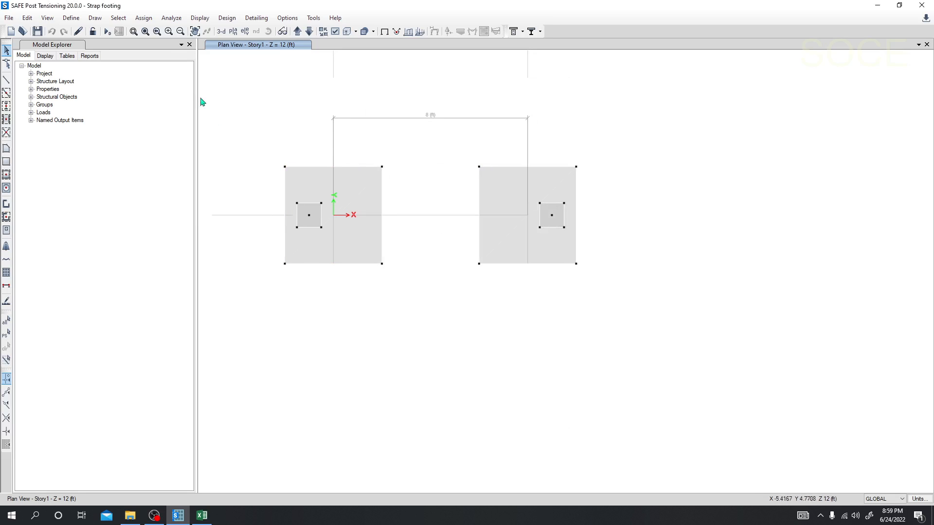
Rerun the analysis and check the Dead displacements at two opposite corners of the footing at the origin.
left_click(107, 31)
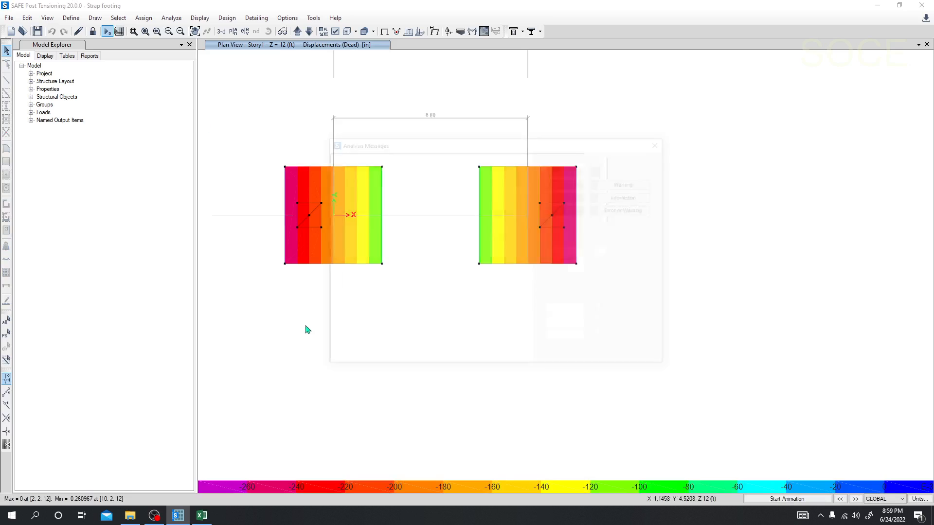
left_click(663, 142)
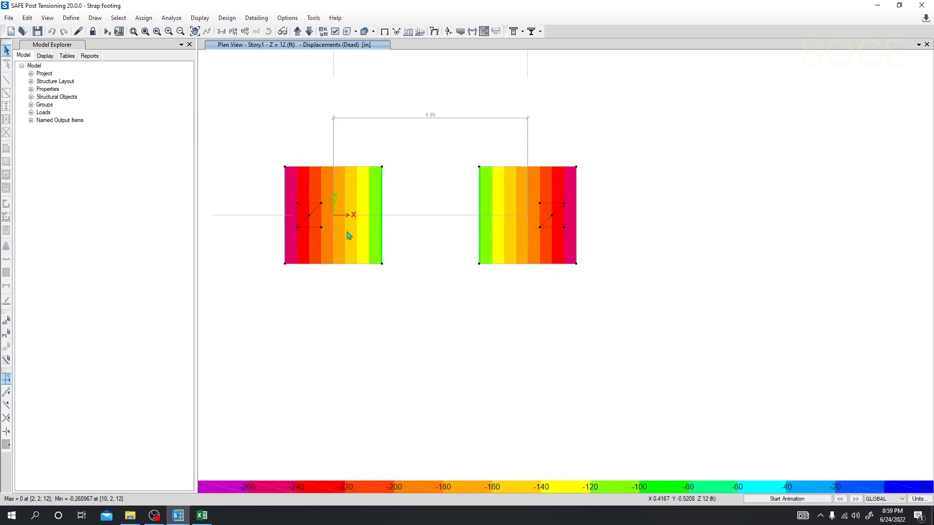
right_click(383, 265)
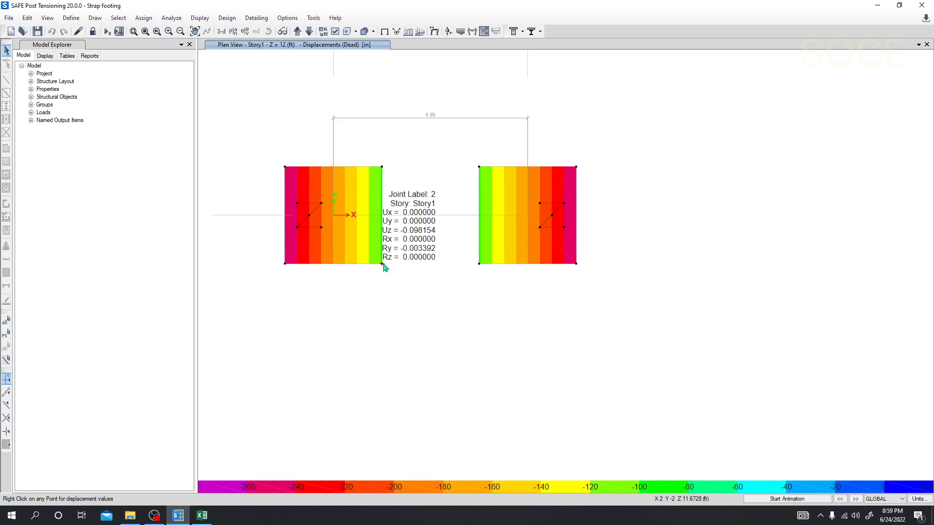
right_click(286, 168)
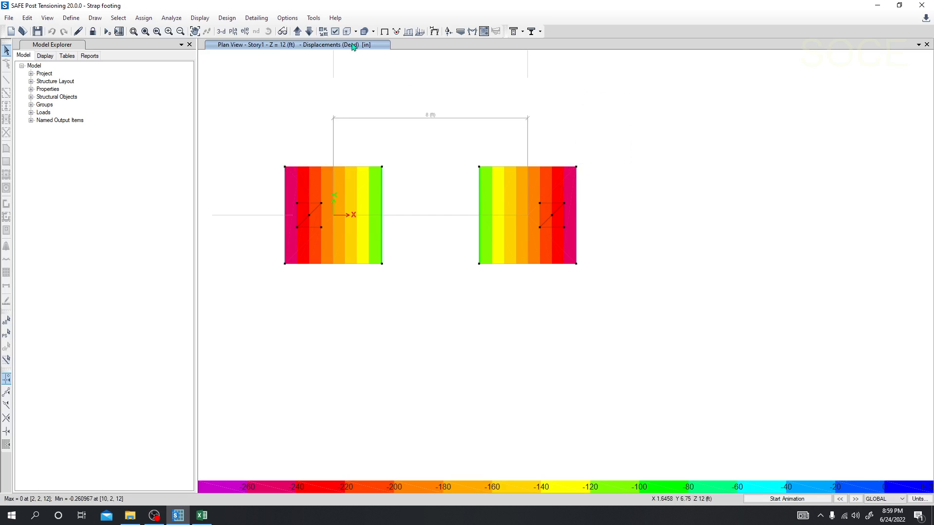
Display the deformed shape with contours for the load combination Comb1.
left_click(200, 17)
left_click(227, 63)
left_click_drag(410, 99, 659, 97)
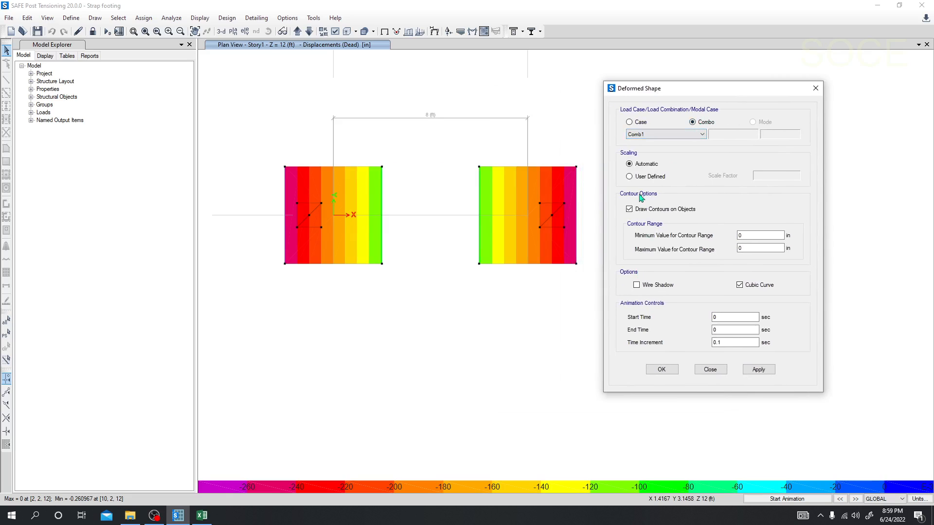
left_click(752, 370)
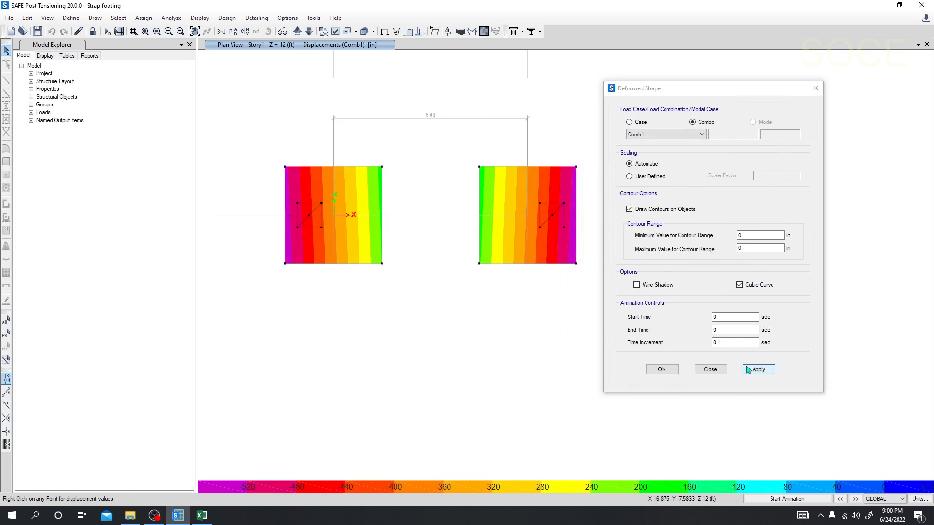
Check the Comb1 displacements at the footings' outer corners against the allowable settlement in the Excel soil subgrade workbook, and close the deformed shape settings.
right_click(286, 169)
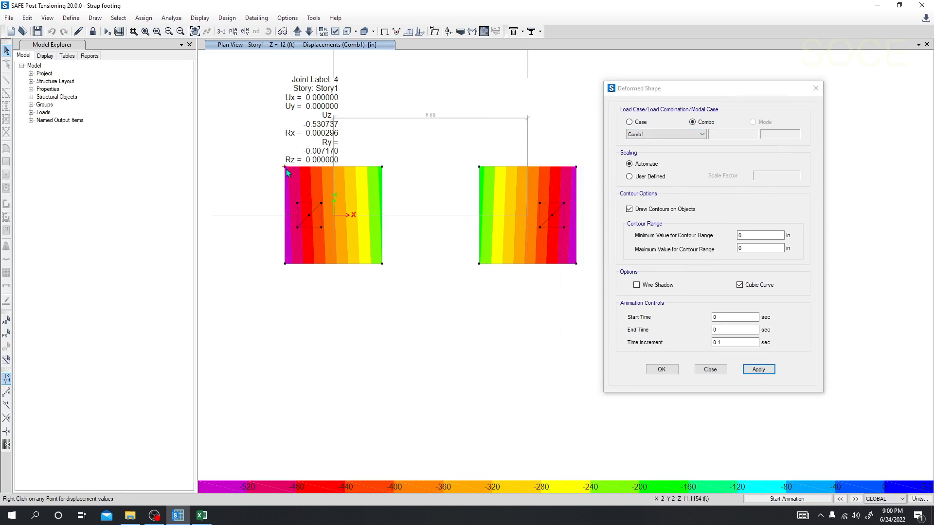
right_click(287, 265)
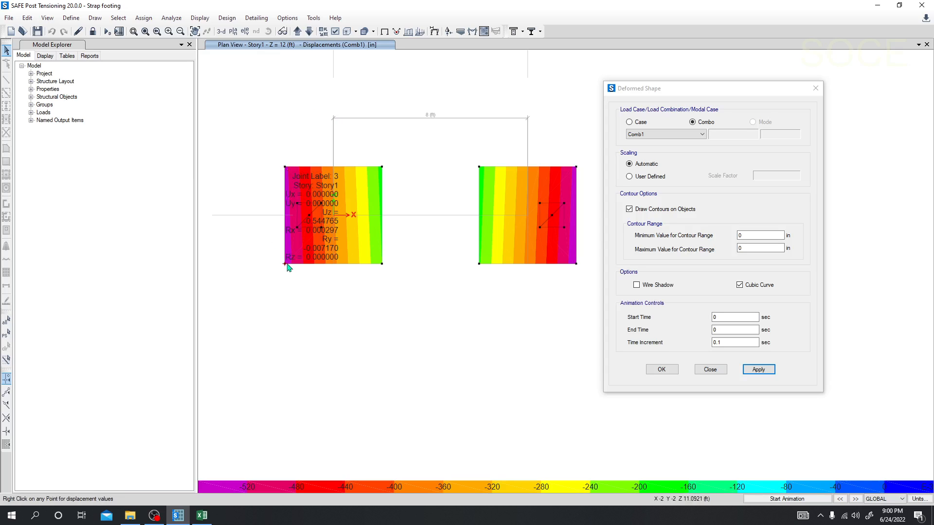
right_click(576, 265)
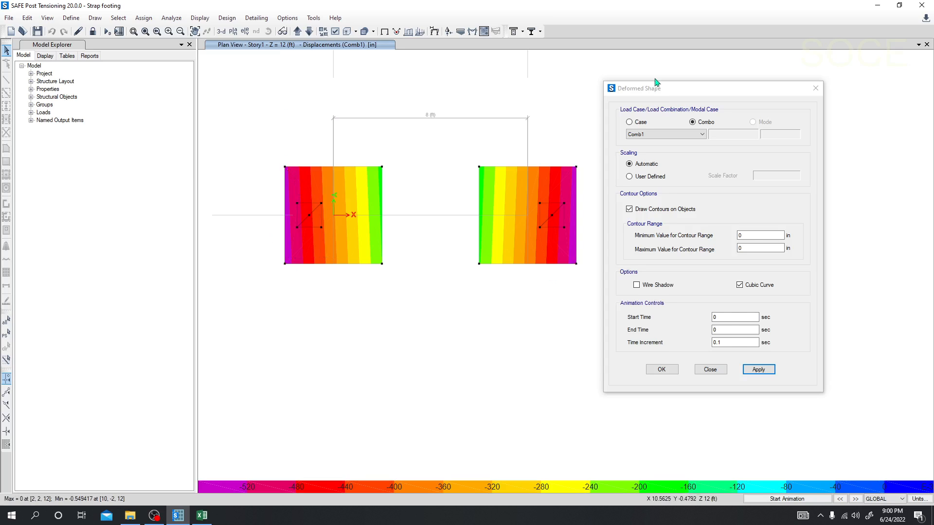
left_click_drag(656, 87, 726, 84)
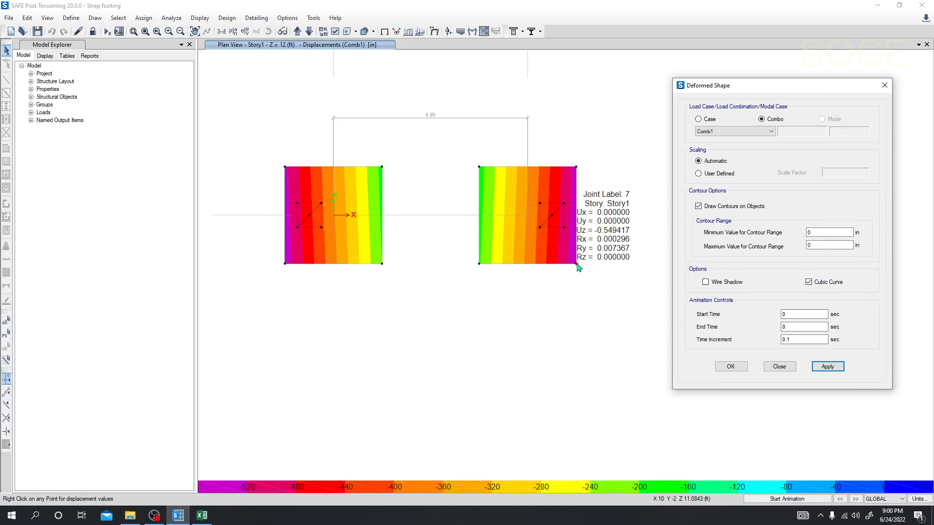
left_click(202, 516)
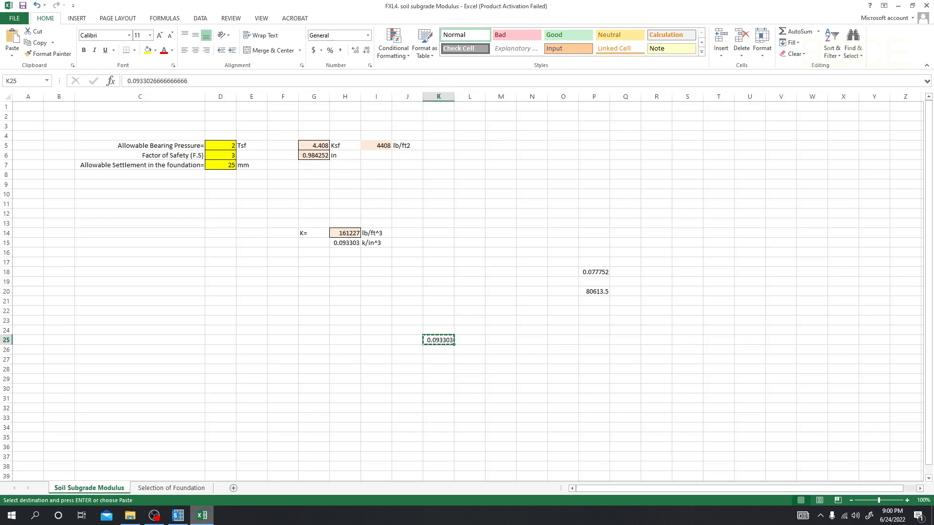
left_click(178, 516)
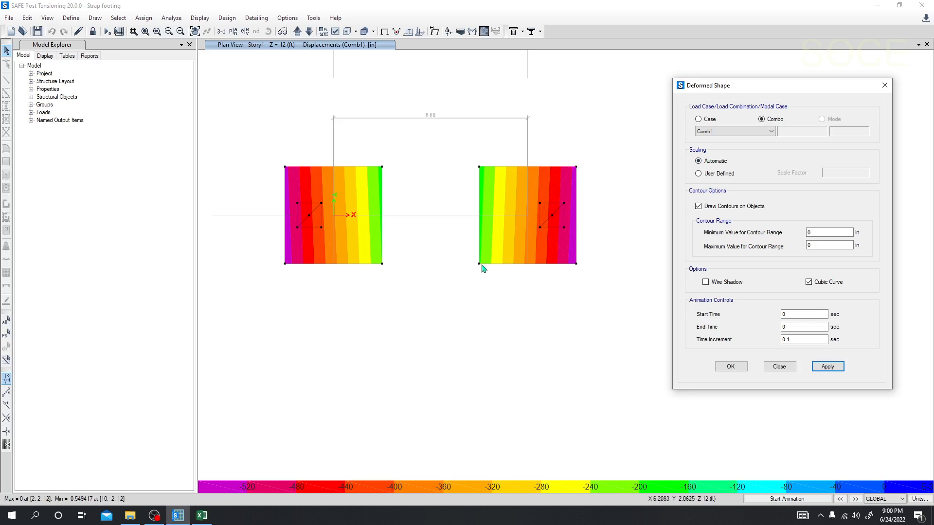
mouse_move(479, 267)
left_click_drag(727, 86, 704, 78)
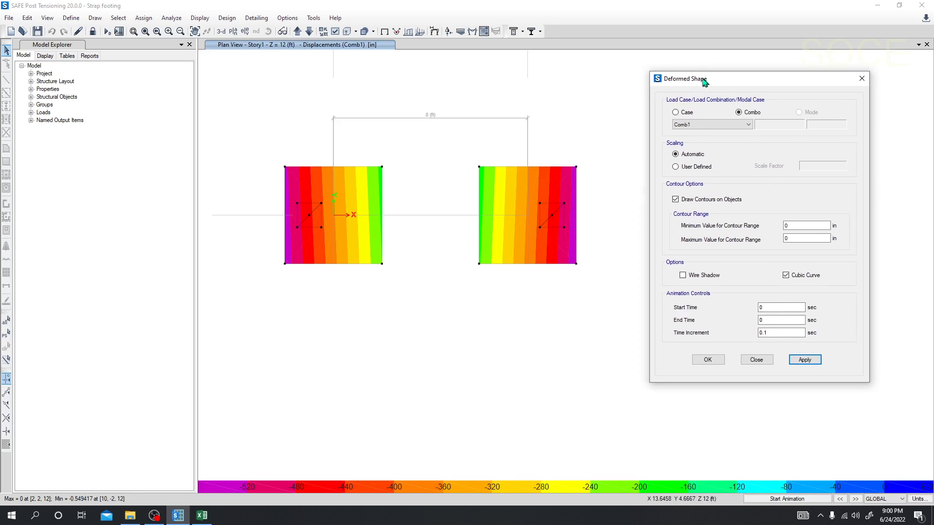
left_click(862, 79)
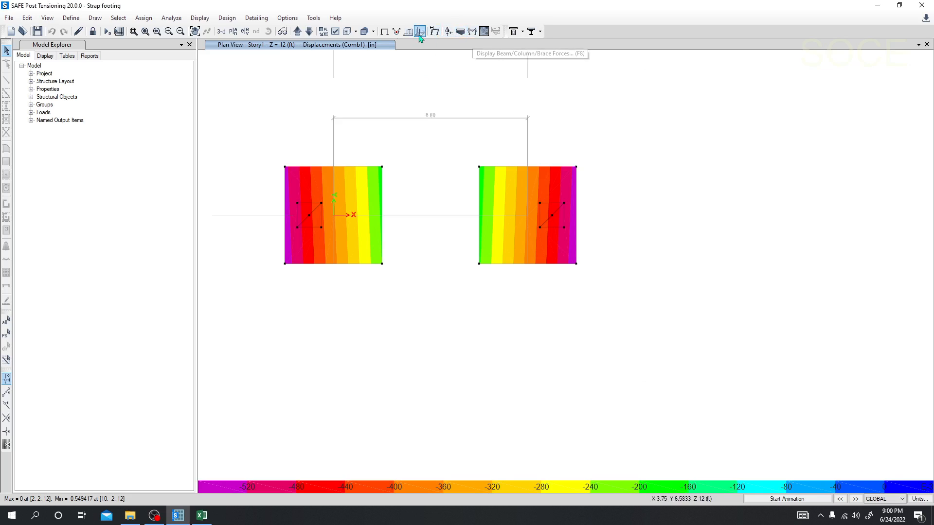
left_click(200, 19)
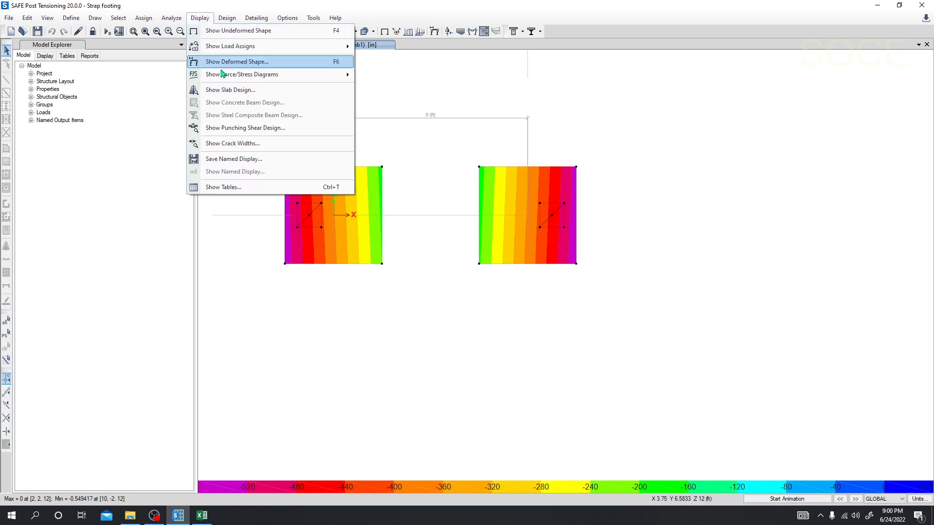
left_click(227, 91)
left_click(198, 20)
left_click(644, 121)
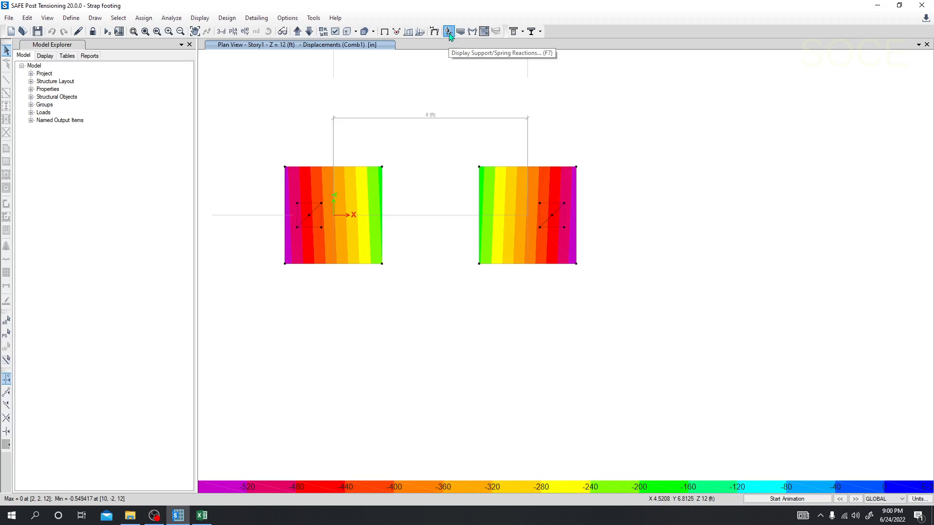
left_click(449, 32)
left_click_drag(431, 171, 118, 126)
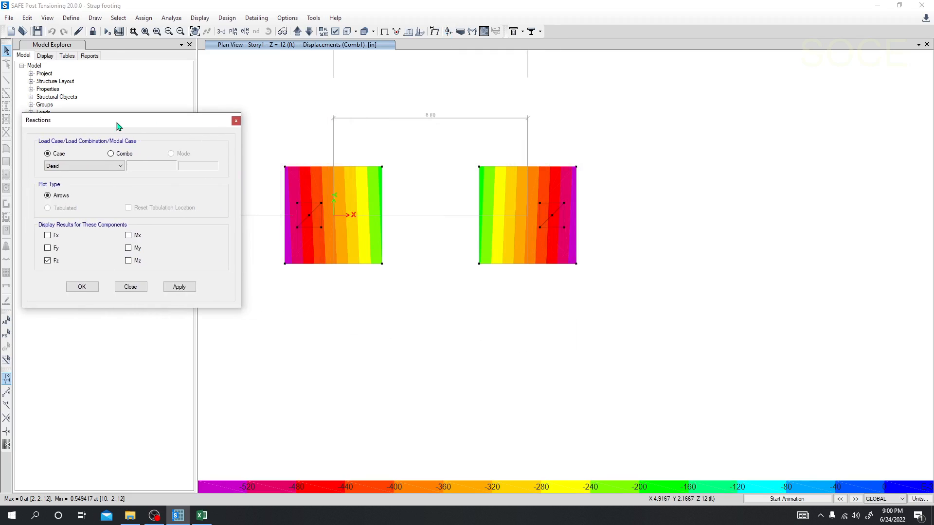
left_click(236, 121)
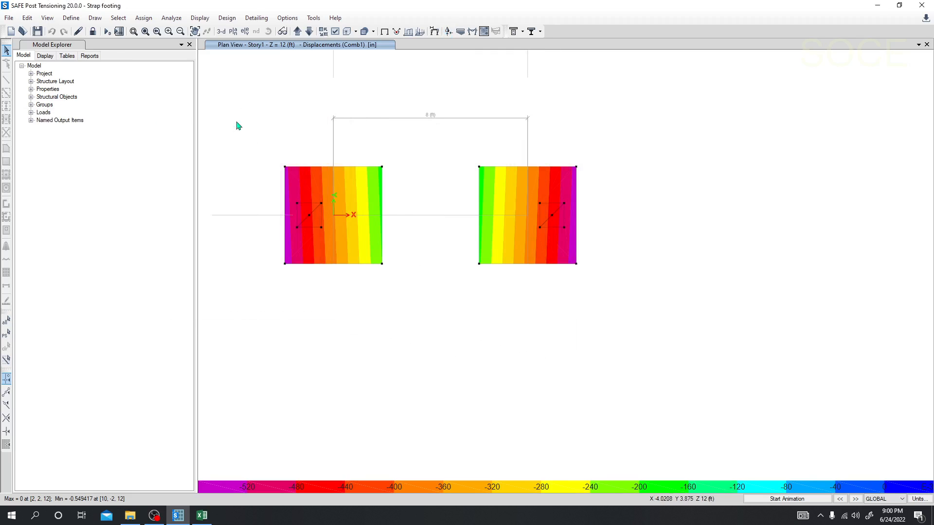
Display the soil pressure contours for the Comb1 combination on the undeformed shape.
left_click(460, 32)
left_click_drag(428, 153, 716, 96)
left_click(723, 129)
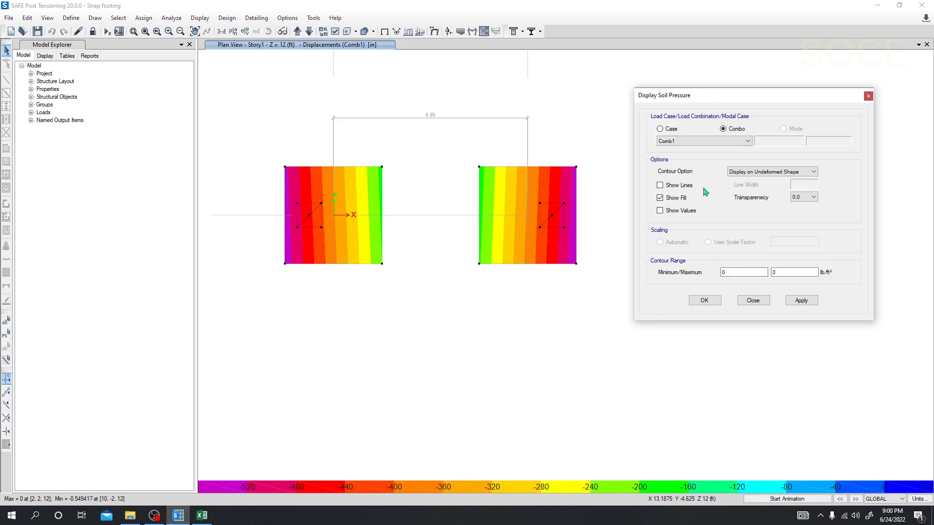
left_click(802, 300)
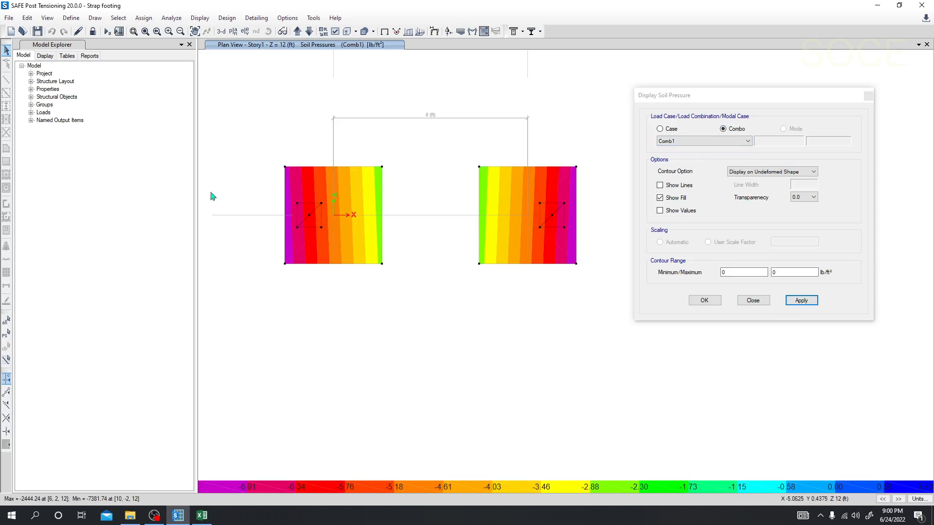
Read the soil pressures around the footing at the origin and compare them with the allowable bearing pressure in the Excel workbook.
mouse_move(287, 168)
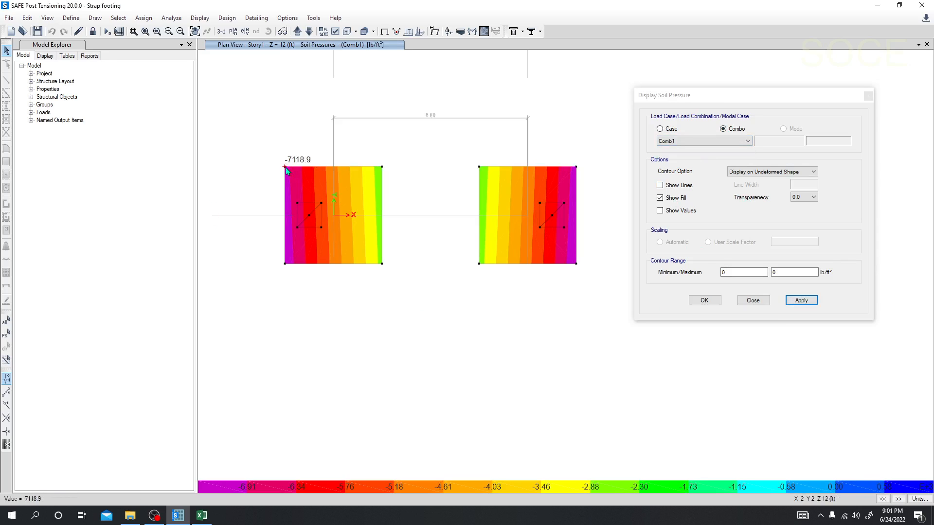
mouse_move(286, 265)
mouse_move(375, 252)
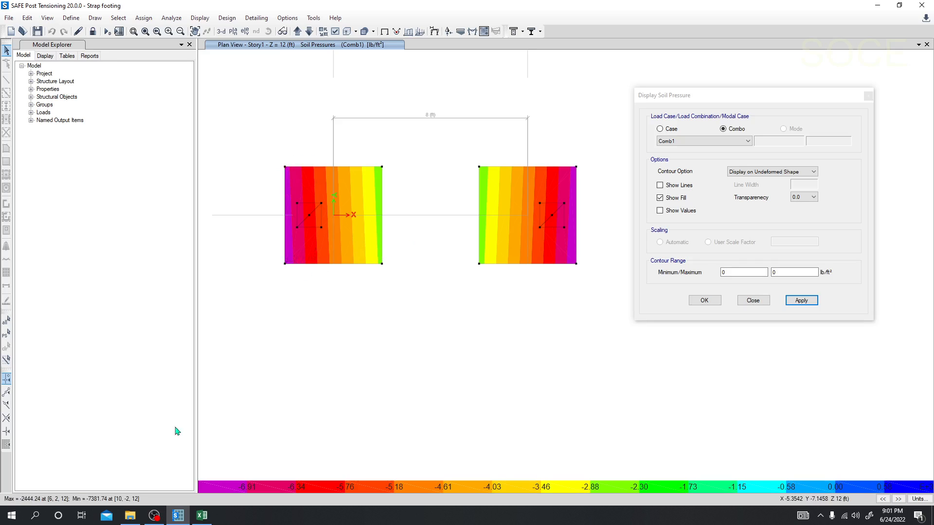
left_click(202, 516)
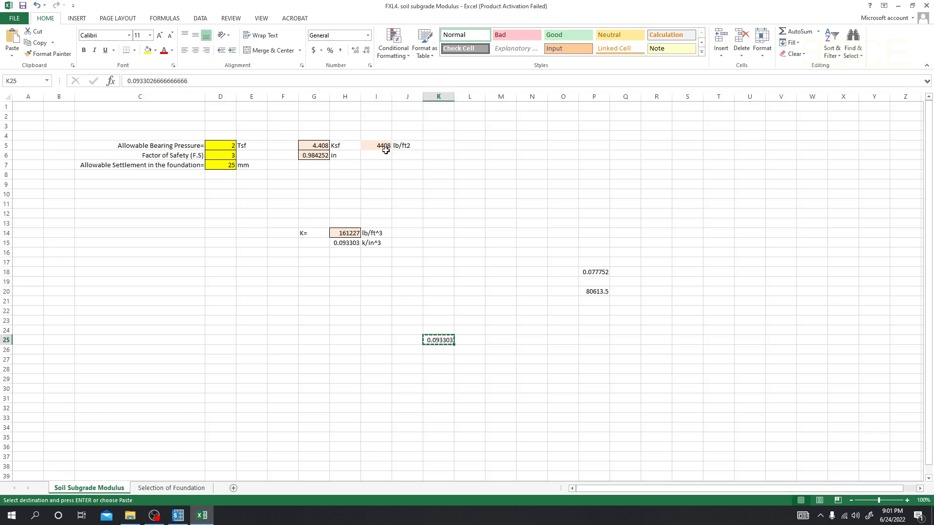
left_click(183, 521)
Check the soil pressures near the second footing's corners and the first footing's inner edge, and close the soil pressure settings.
mouse_move(578, 181)
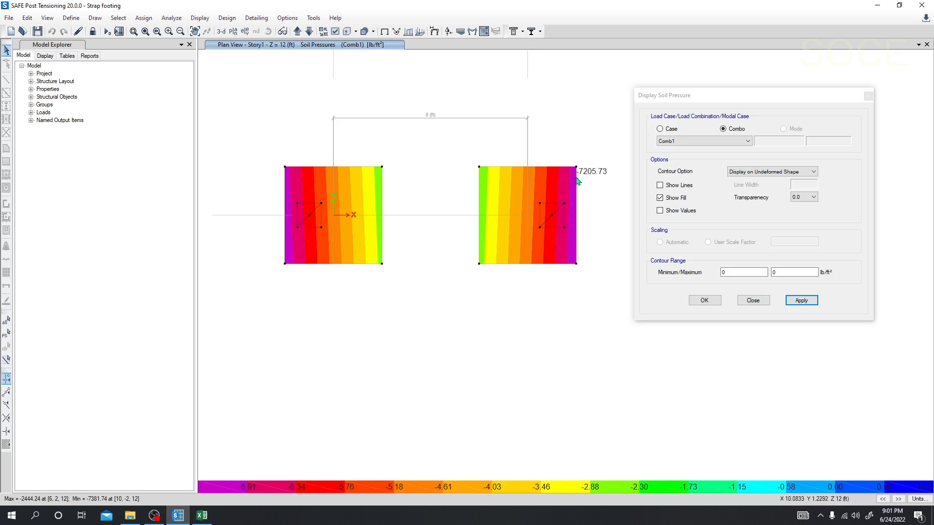
mouse_move(484, 179)
mouse_move(483, 262)
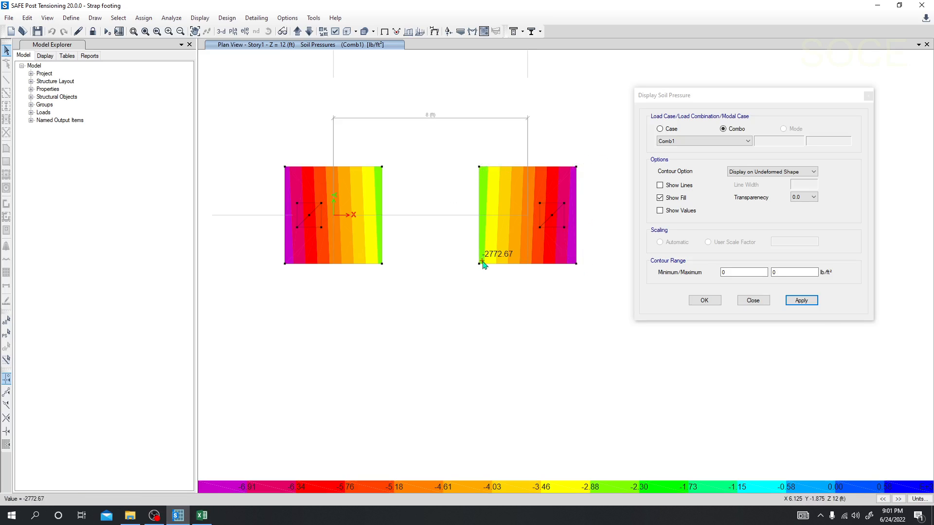
mouse_move(379, 183)
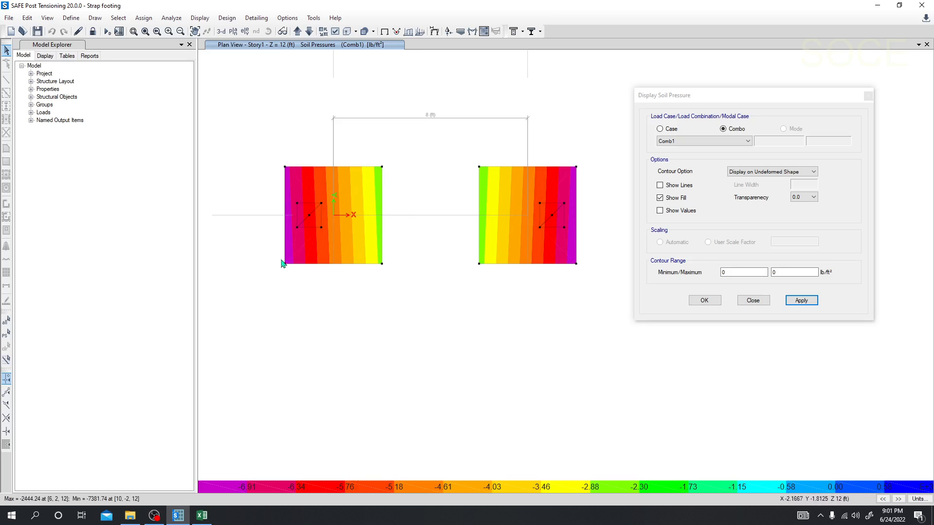
left_click(726, 100)
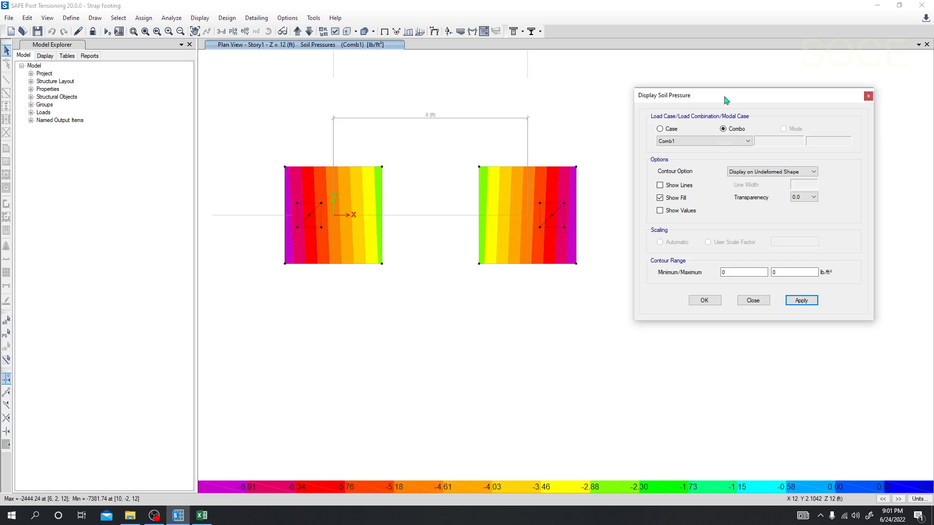
left_click(868, 96)
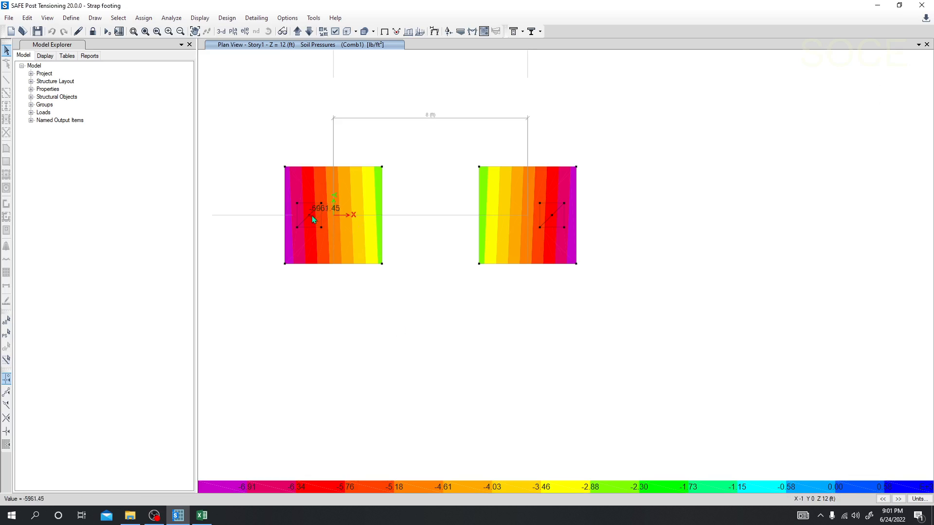
Check the soil pressure under the first column and display the punching shear design results for both footings.
mouse_move(308, 215)
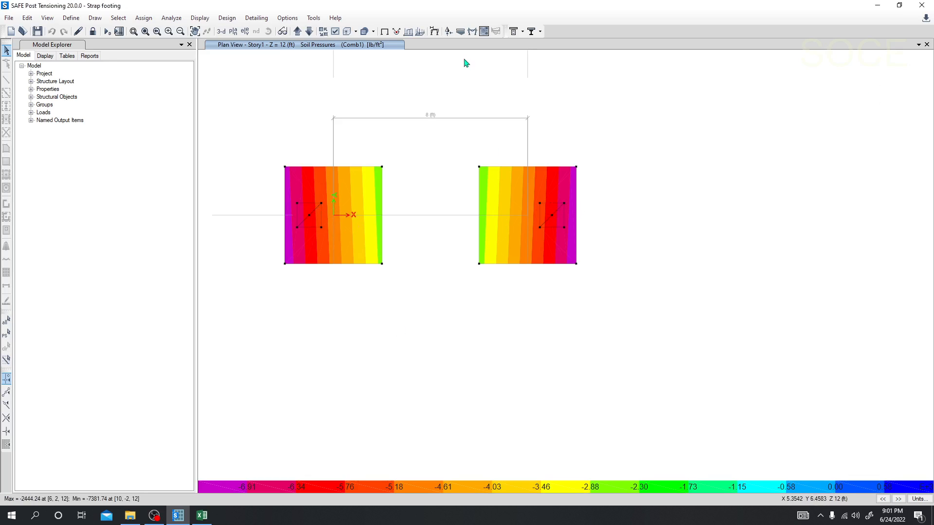
left_click(226, 20)
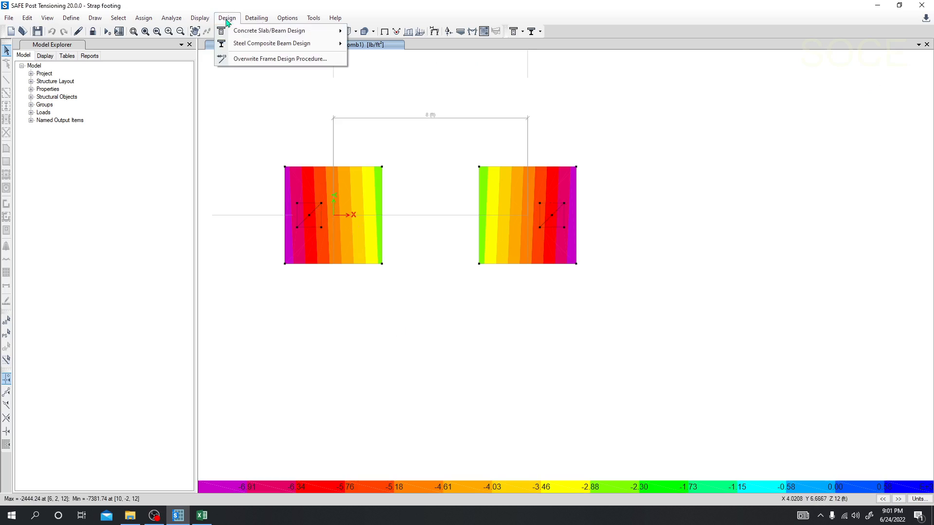
mouse_move(203, 20)
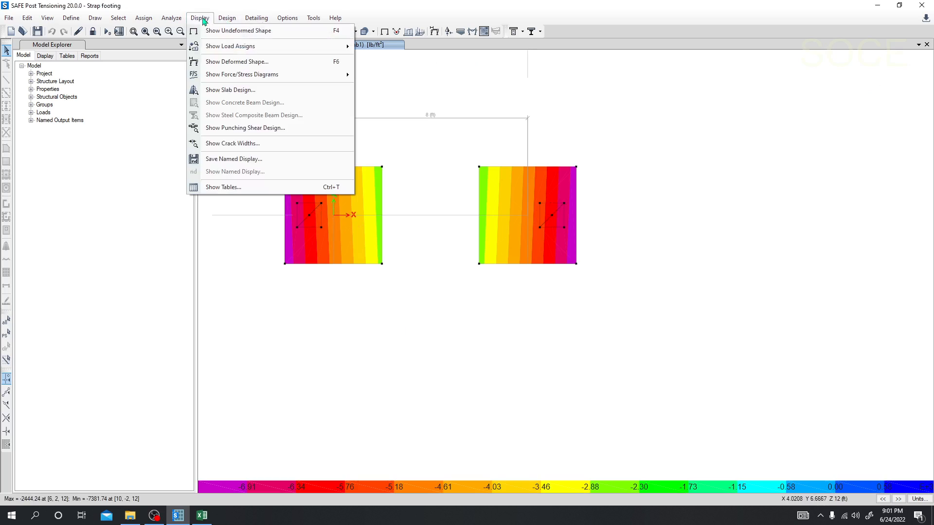
left_click(235, 133)
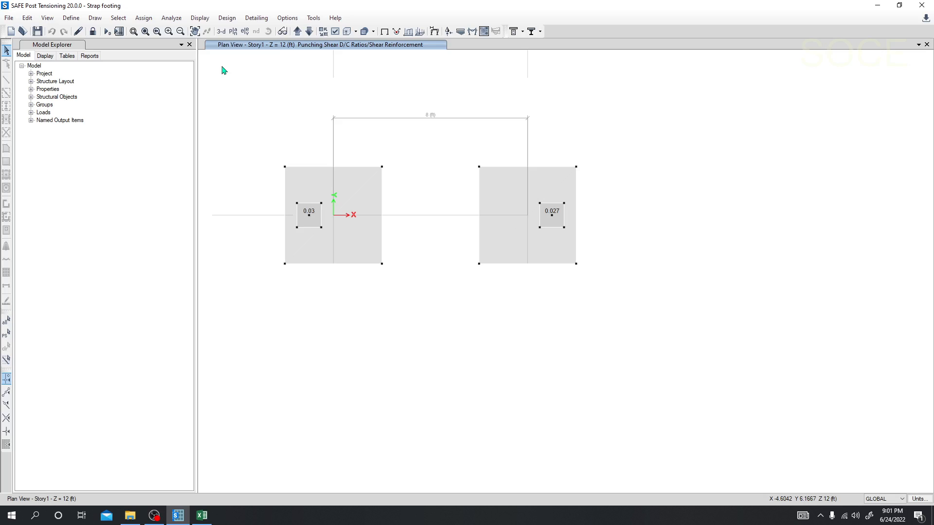
Unlock the model and draw a 10 ft straight strap using the Beam frame property between the two column centre joints.
left_click(93, 33)
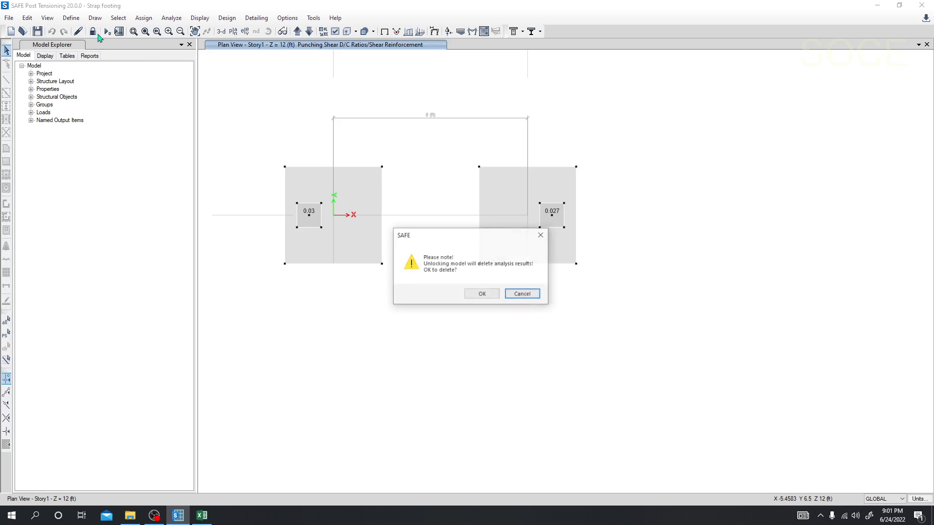
left_click(482, 294)
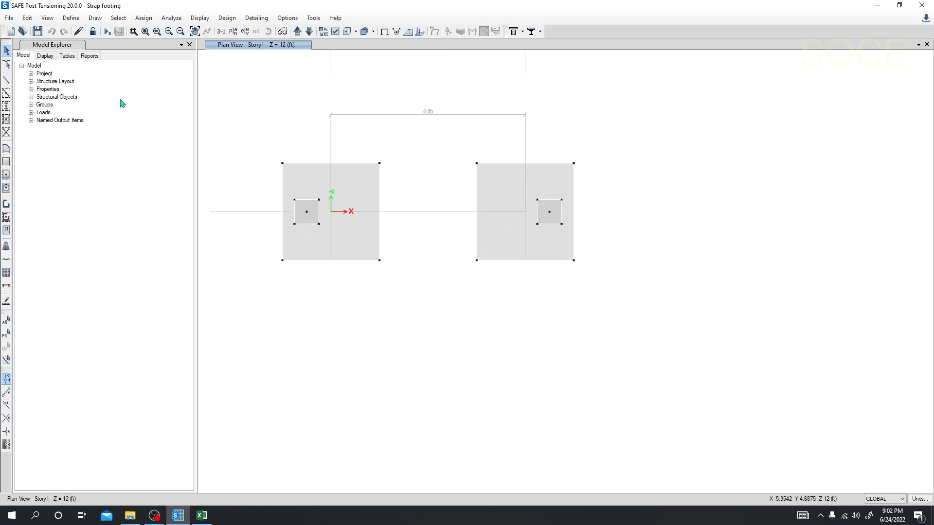
left_click(7, 80)
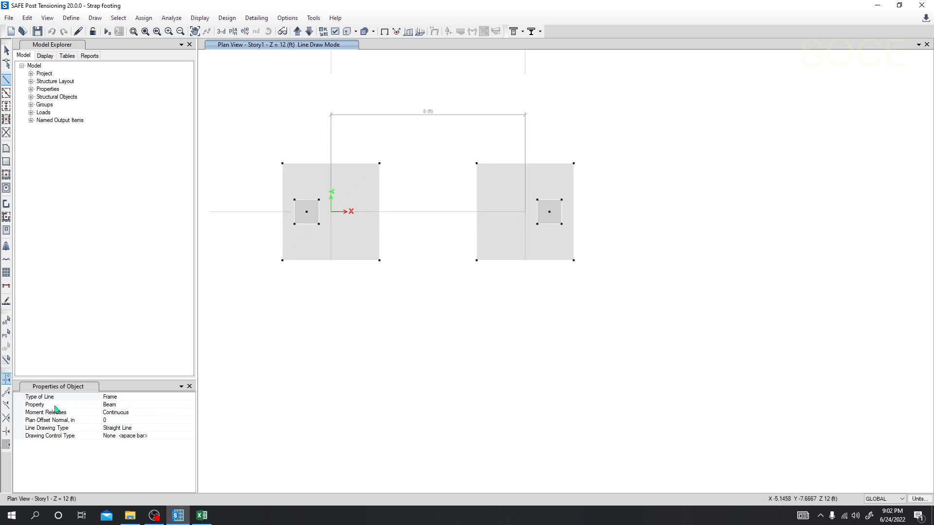
left_click(122, 406)
left_click(192, 406)
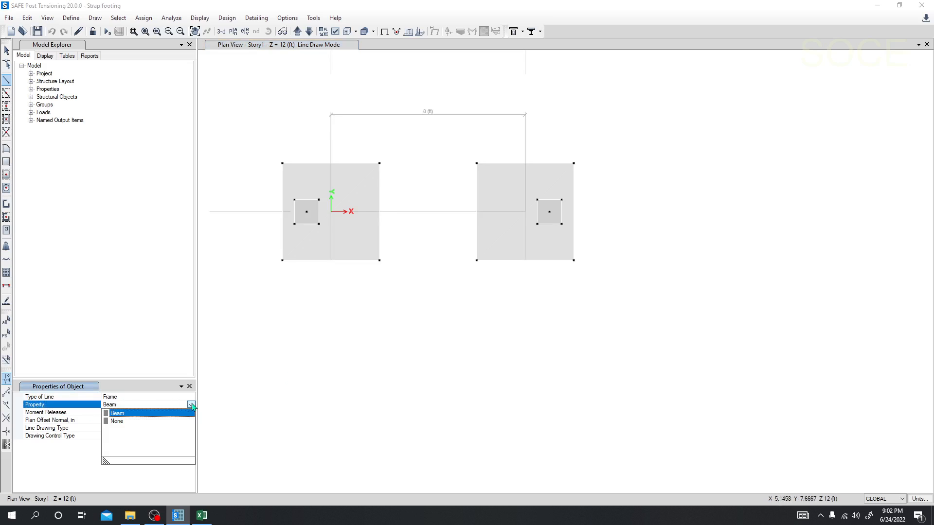
left_click(192, 407)
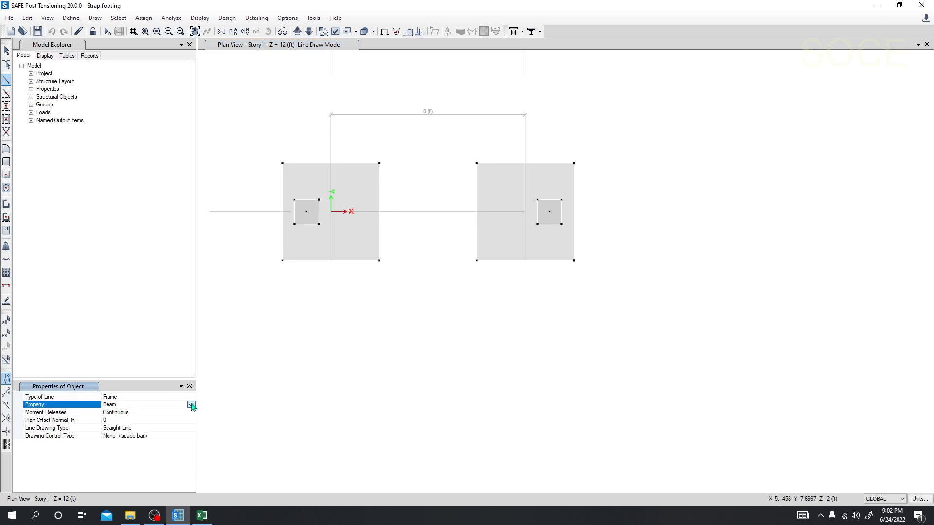
left_click(307, 211)
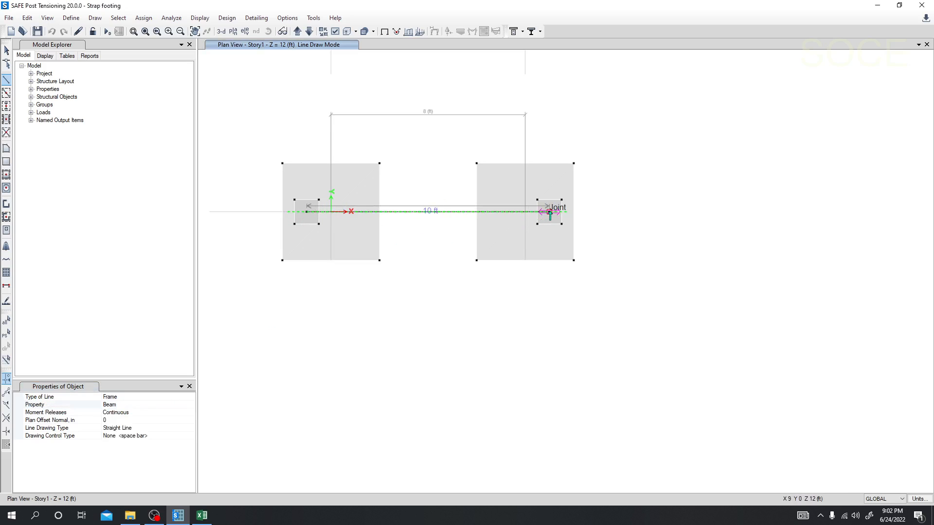
left_click(550, 212)
right_click(448, 334)
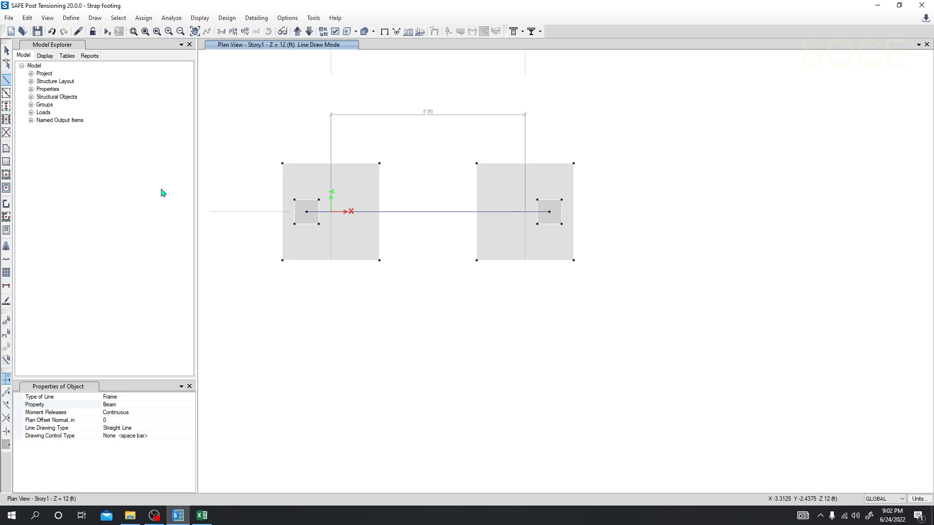
Run the analysis of the model with the strap beam and dismiss the analysis messages.
left_click(107, 31)
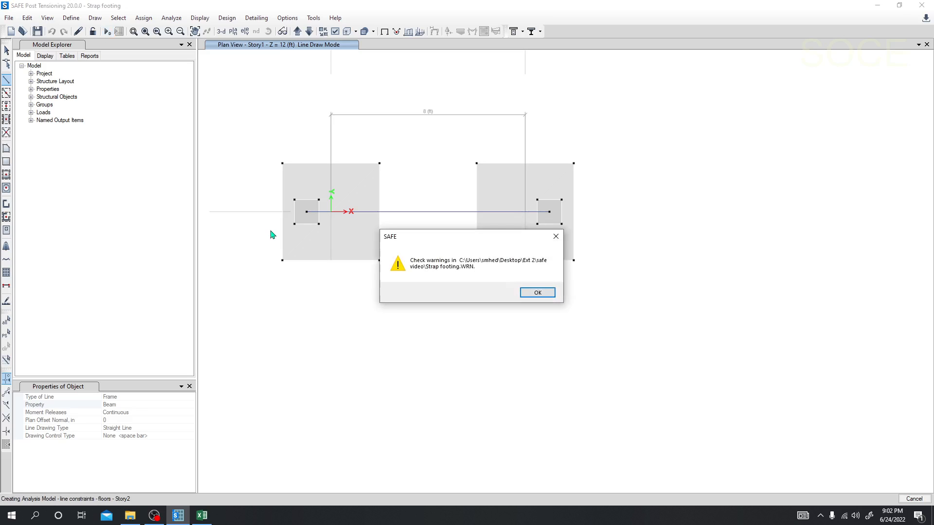
left_click(539, 293)
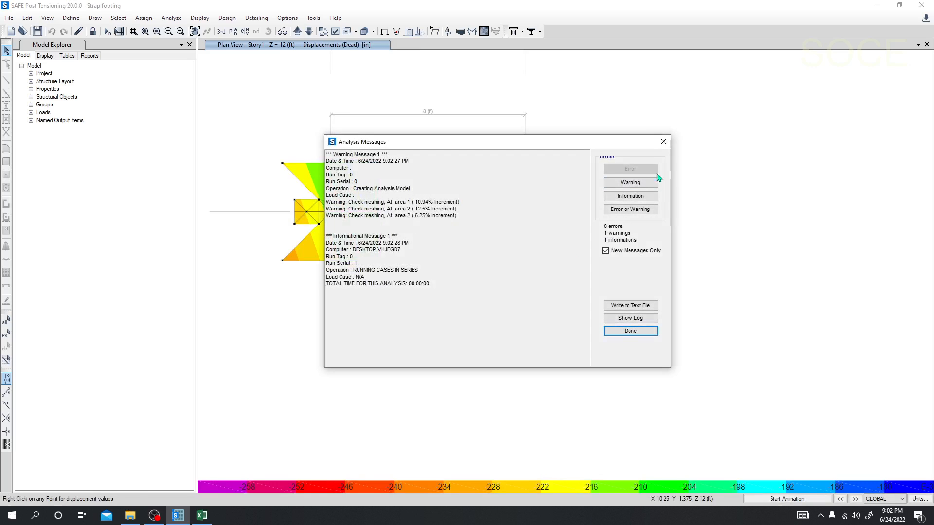
left_click(665, 142)
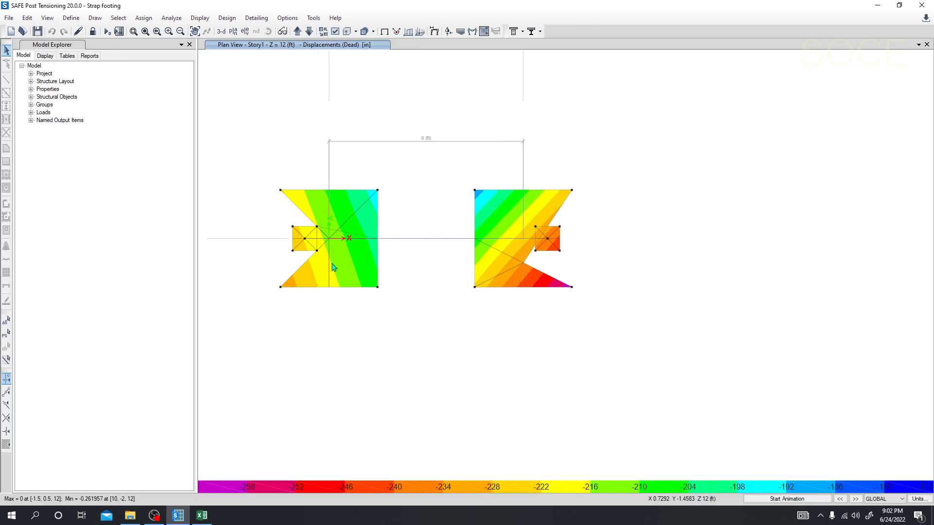
Check the Dead displacements at the outer corners of both footings and the displacement contour range.
right_click(281, 191)
middle_click_drag(388, 343, 390, 328)
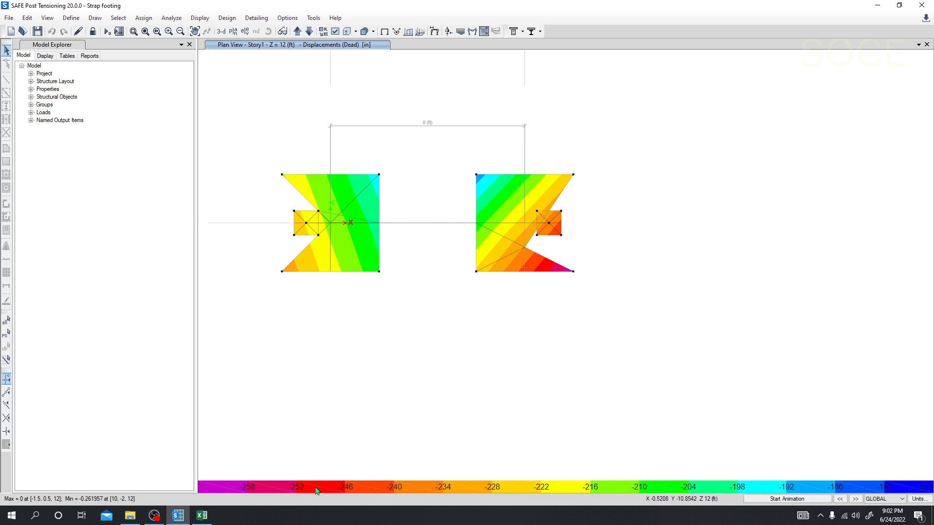
middle_click_drag(311, 369, 334, 344)
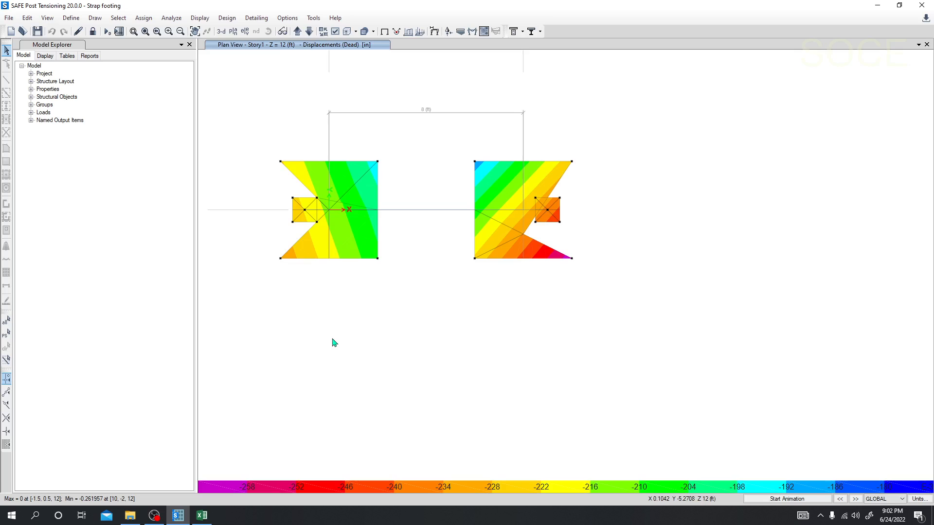
right_click(572, 258)
Display the Comb1 soil pressure contours on the undeformed shape with fill shown.
left_click(210, 19)
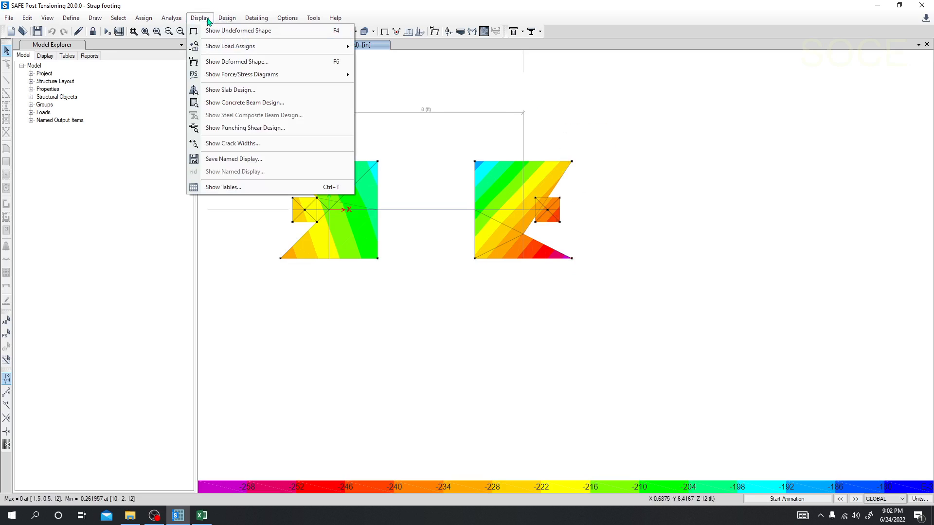
left_click(461, 32)
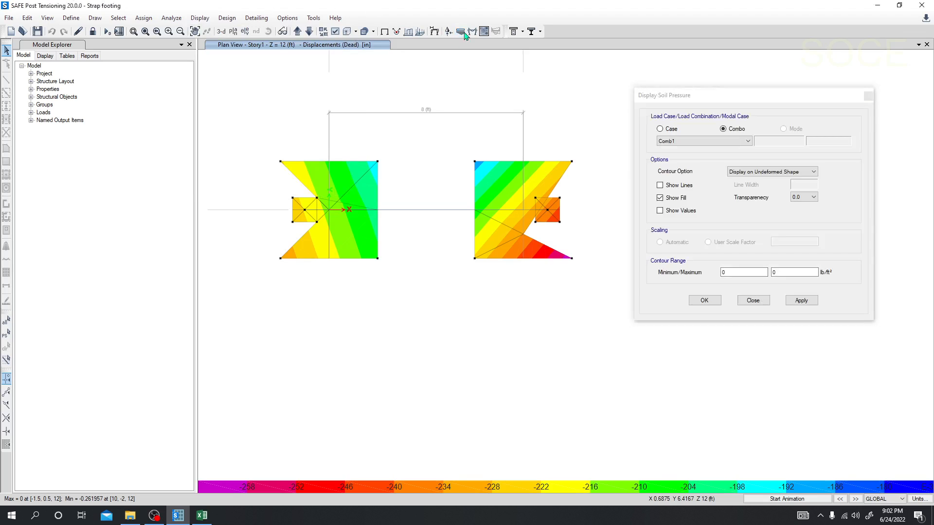
left_click_drag(720, 99, 709, 62)
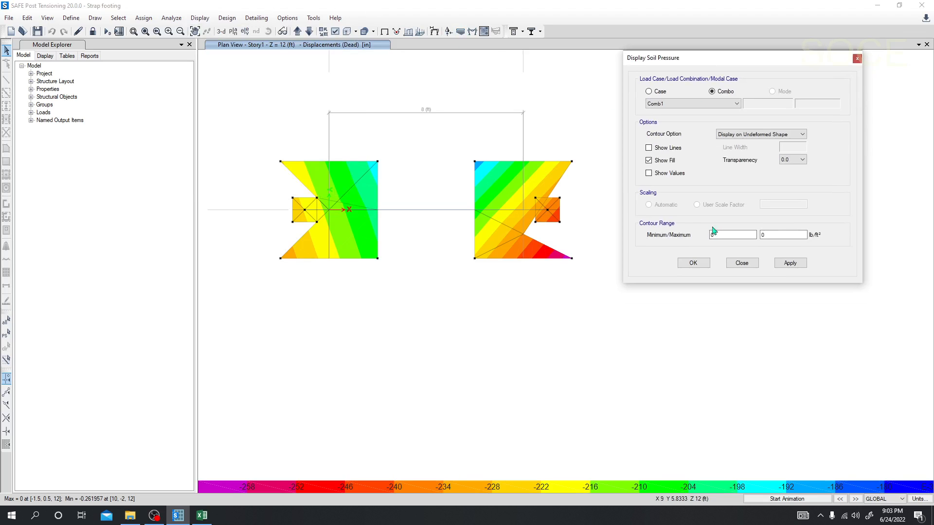
left_click(793, 265)
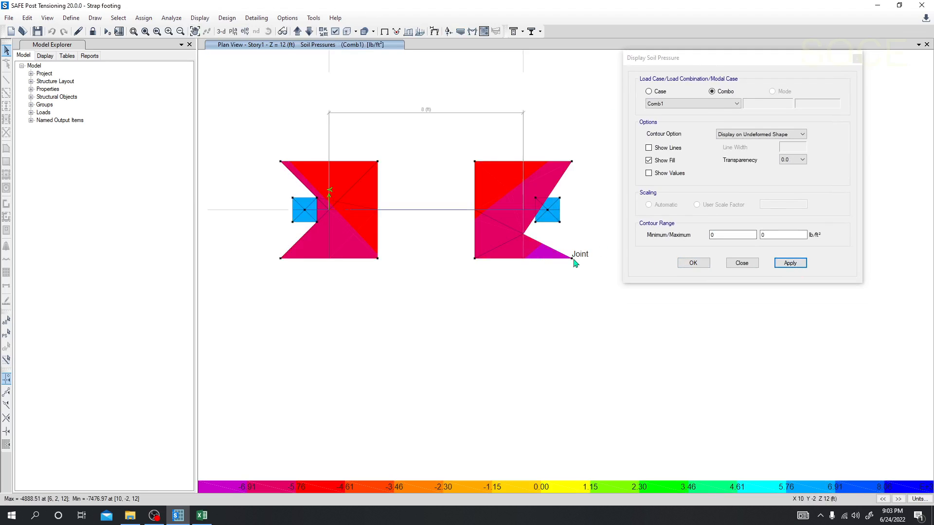
Read the soil pressures at the corners of both footings and their extremes, and close the soil pressure settings.
mouse_move(478, 166)
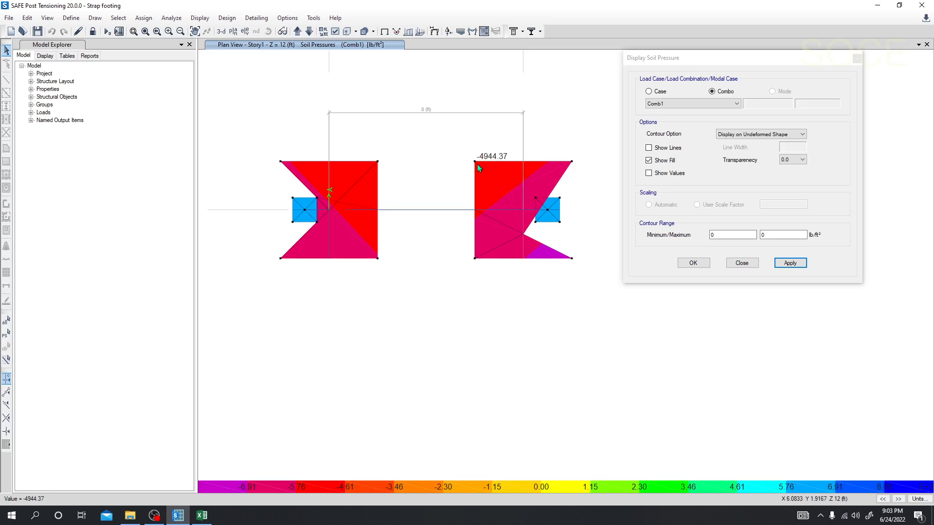
mouse_move(483, 194)
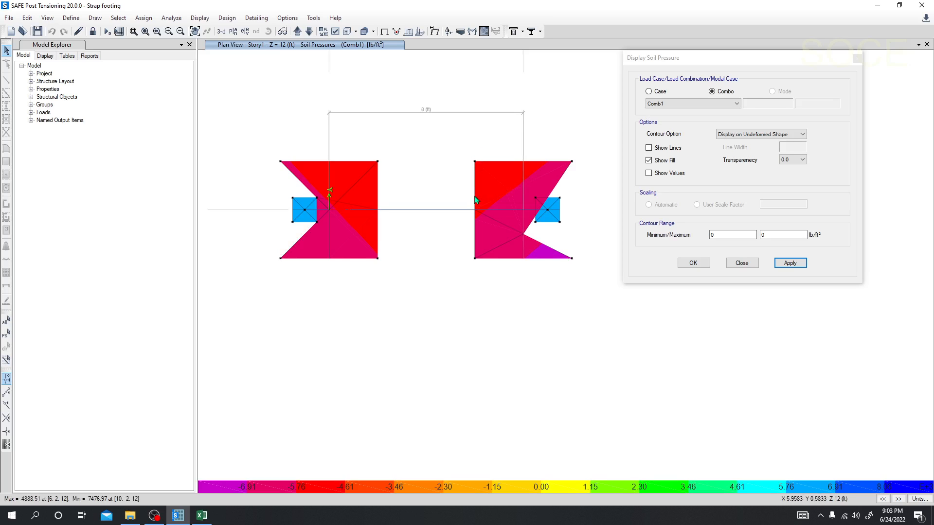
mouse_move(375, 165)
middle_click_drag(294, 255, 289, 253)
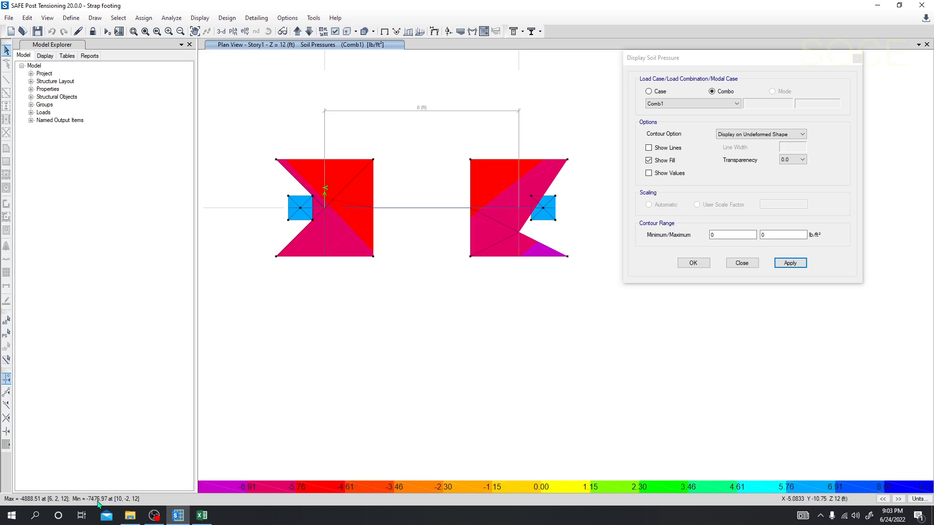
left_click(858, 59)
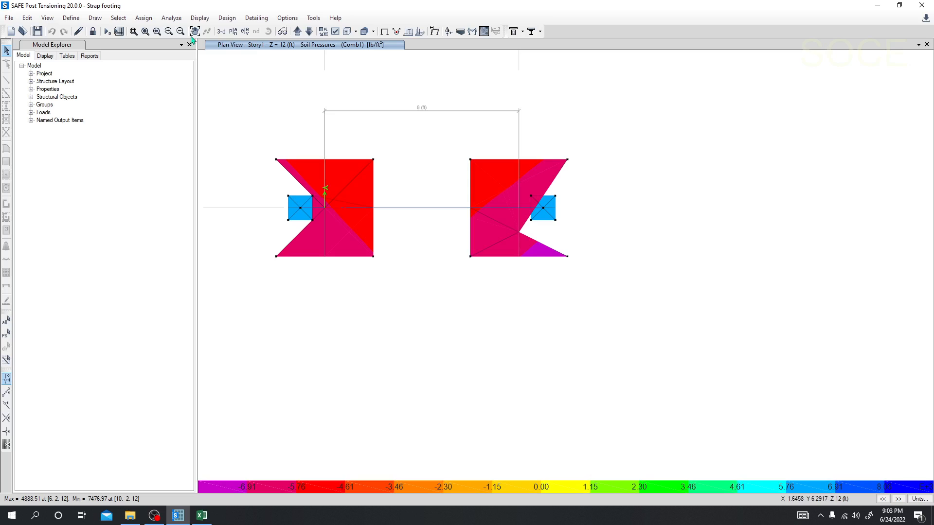
Unlock the model and draw joints with a plan Y offset of 6 in from the upper corners of both footings.
left_click(93, 31)
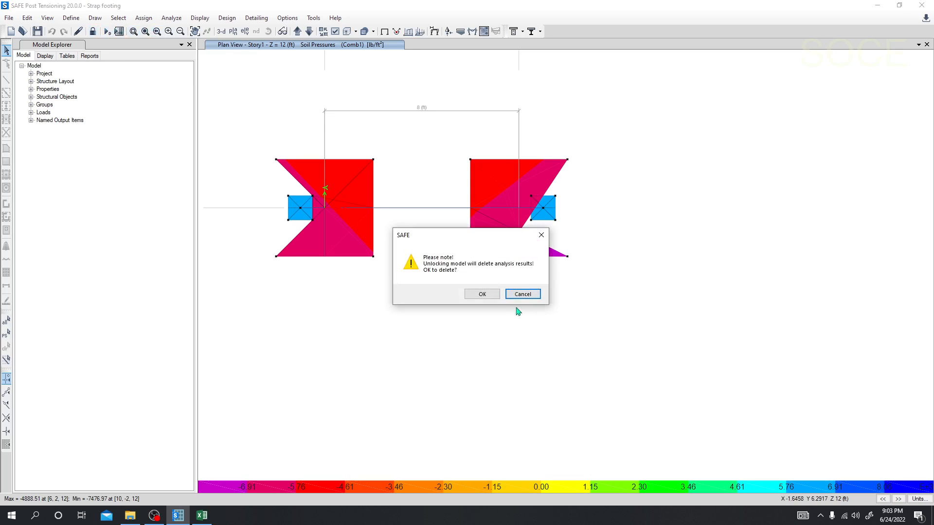
left_click(480, 295)
middle_click_drag(418, 326, 414, 322)
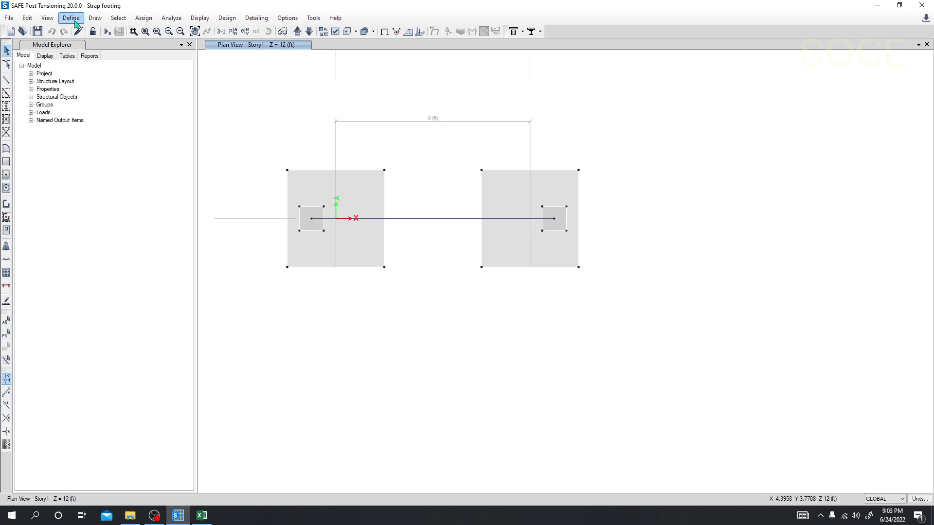
left_click(96, 20)
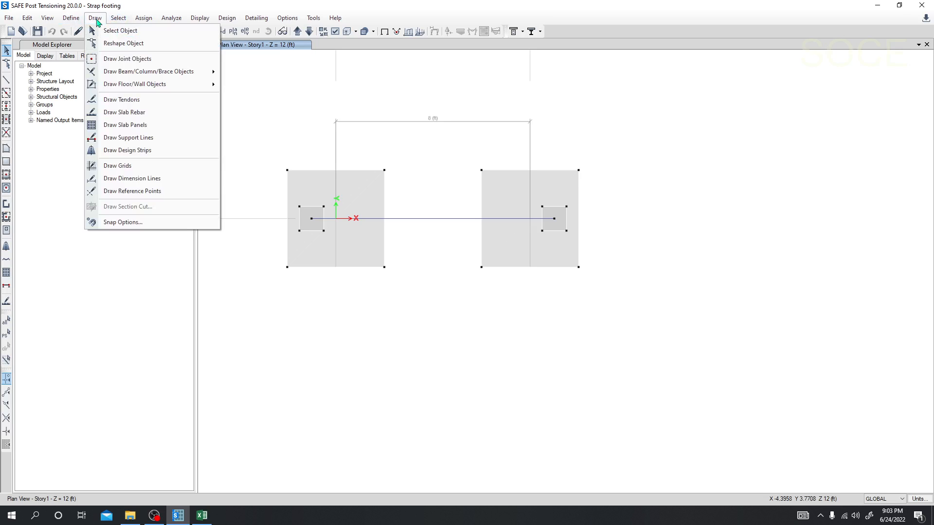
left_click(116, 59)
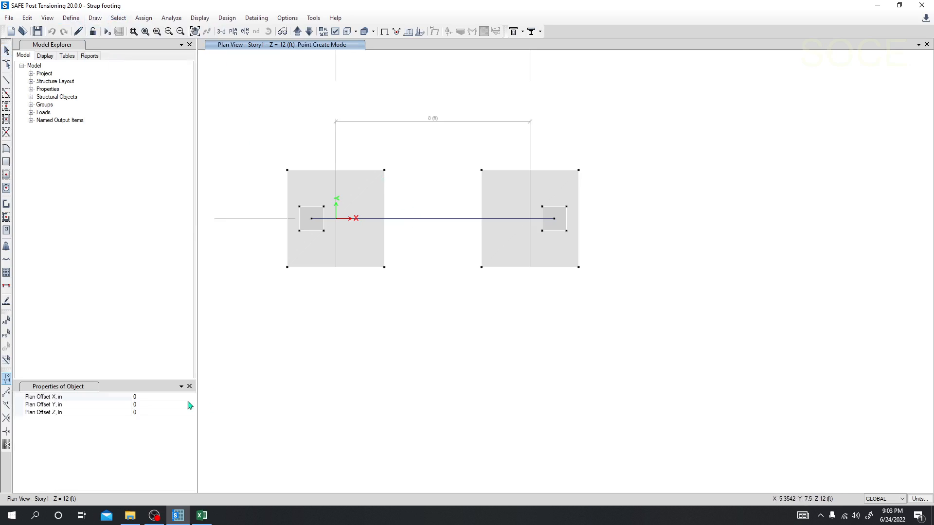
left_click(112, 405)
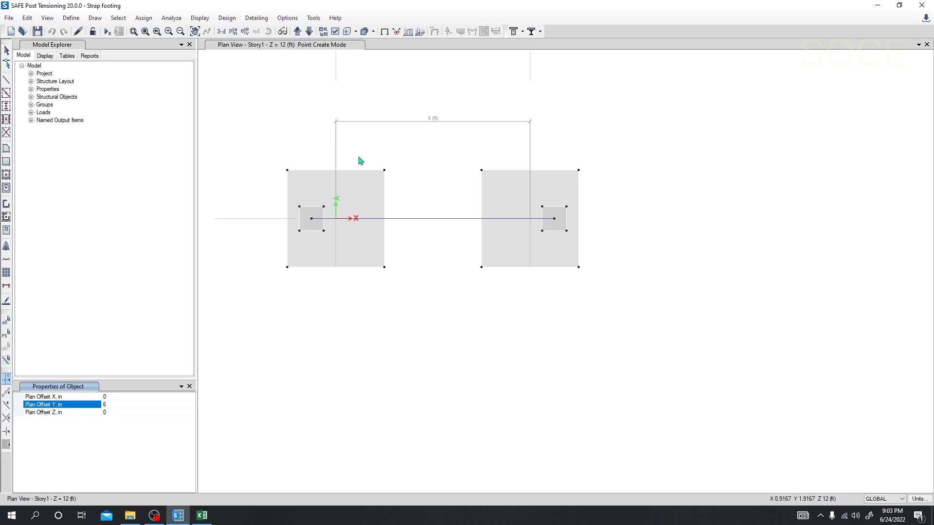
left_click(287, 170)
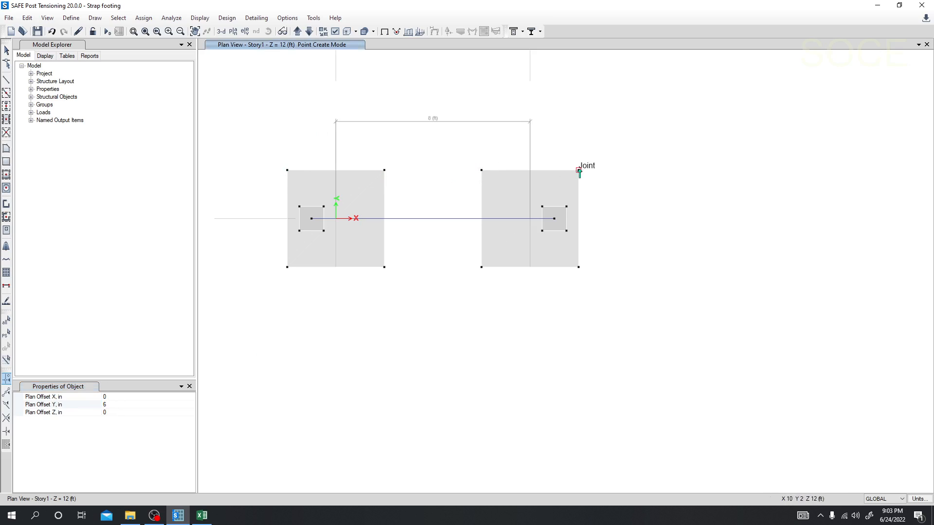
Draw joints with a plan Y offset of -6 in from the lower corners of both footings and refresh the window.
left_click(106, 404)
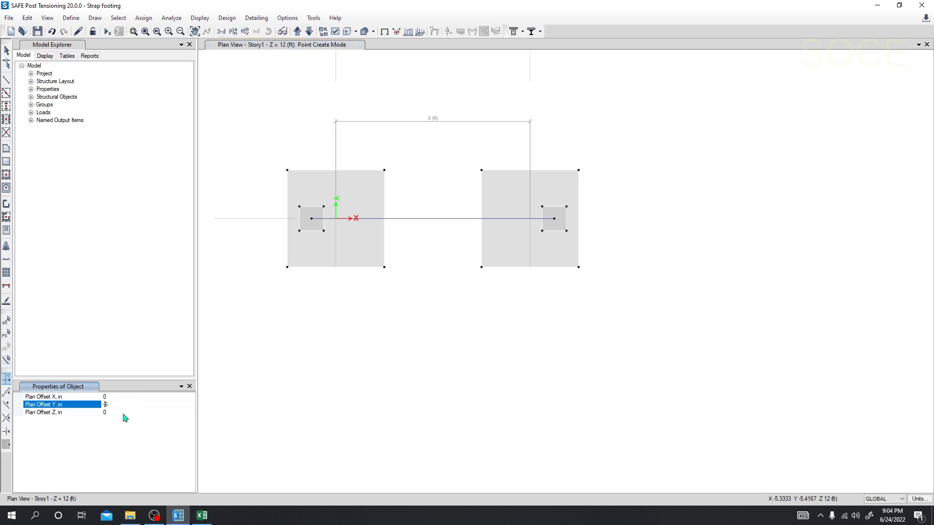
left_click(287, 267)
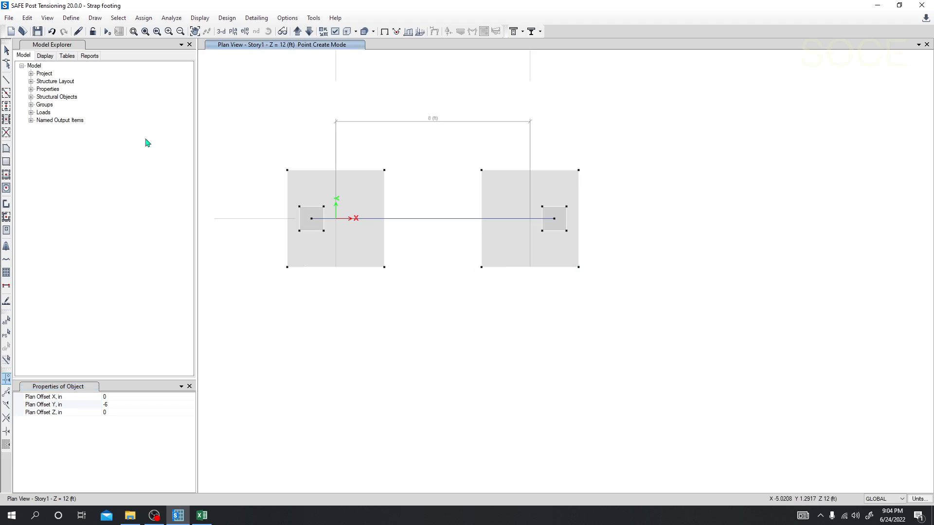
middle_click_drag(271, 132, 257, 132)
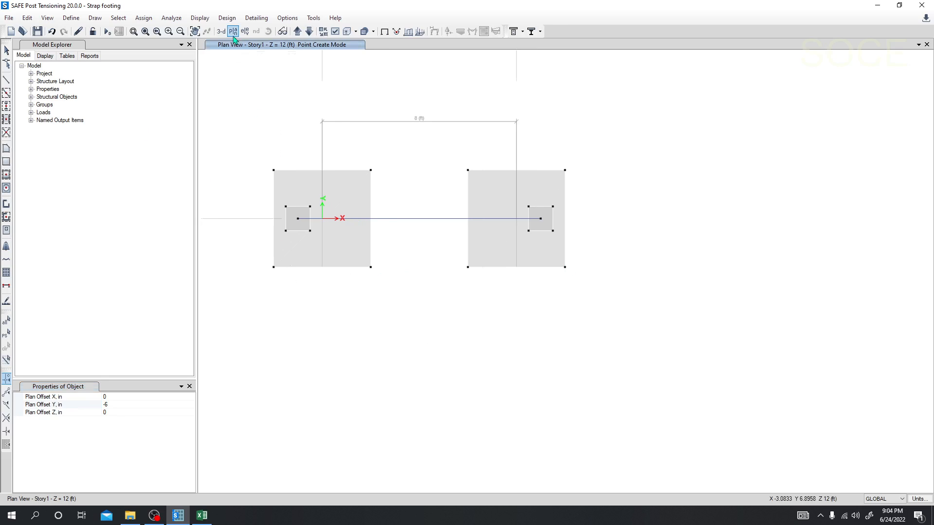
left_click(68, 18)
left_click(65, 20)
left_click(33, 21)
mouse_move(41, 22)
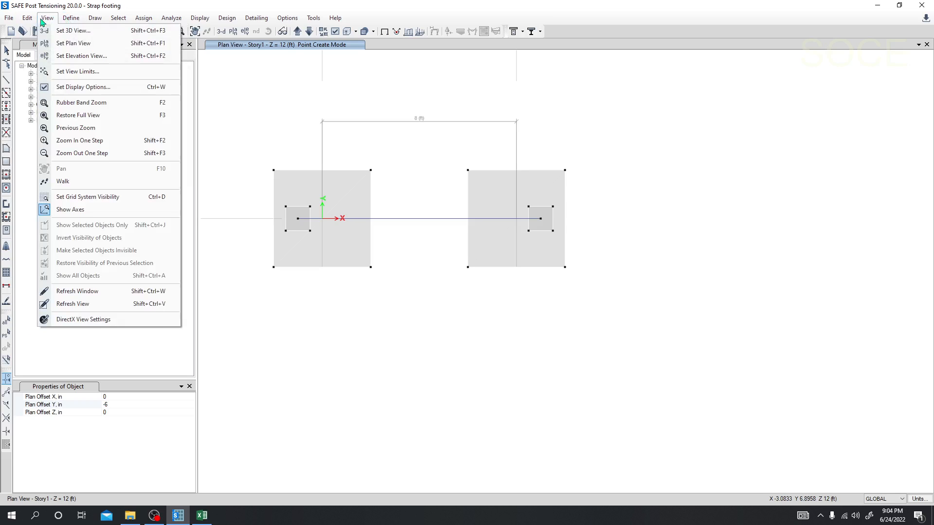
left_click(84, 291)
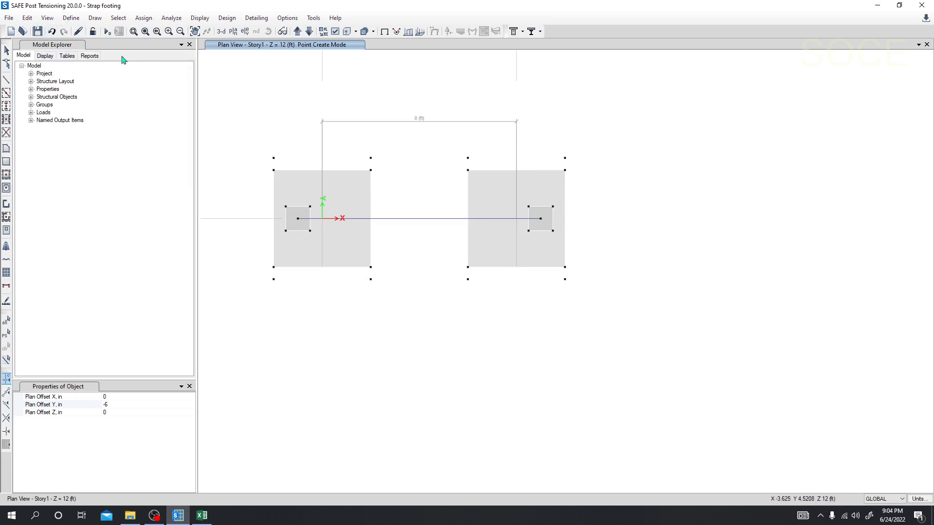
Reshape the footing at the grid origin by moving its four corners onto the joints offset 6 in above and below.
left_click(7, 64)
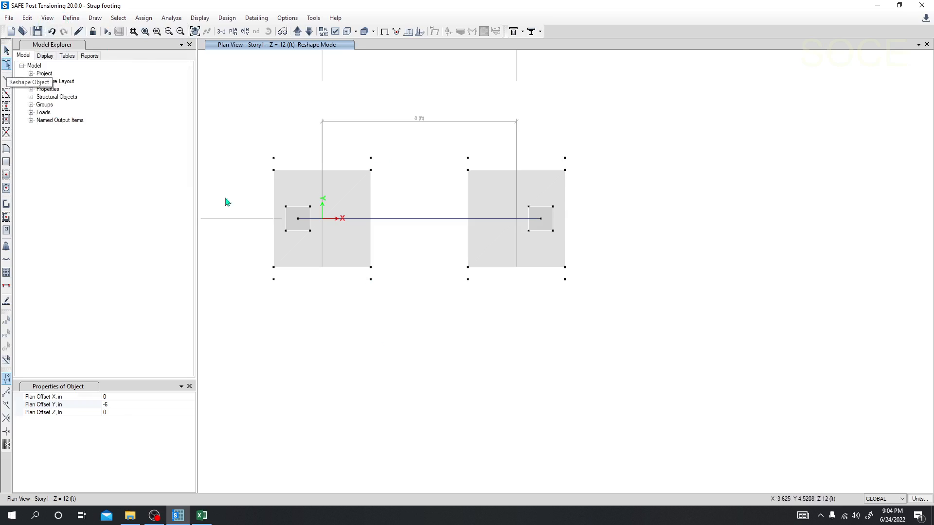
left_click(300, 194)
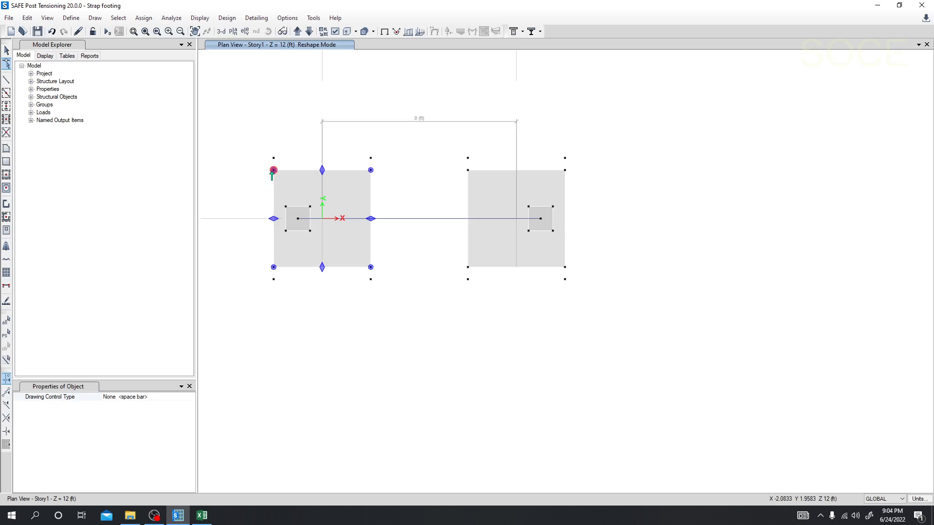
left_click_drag(273, 170, 273, 158)
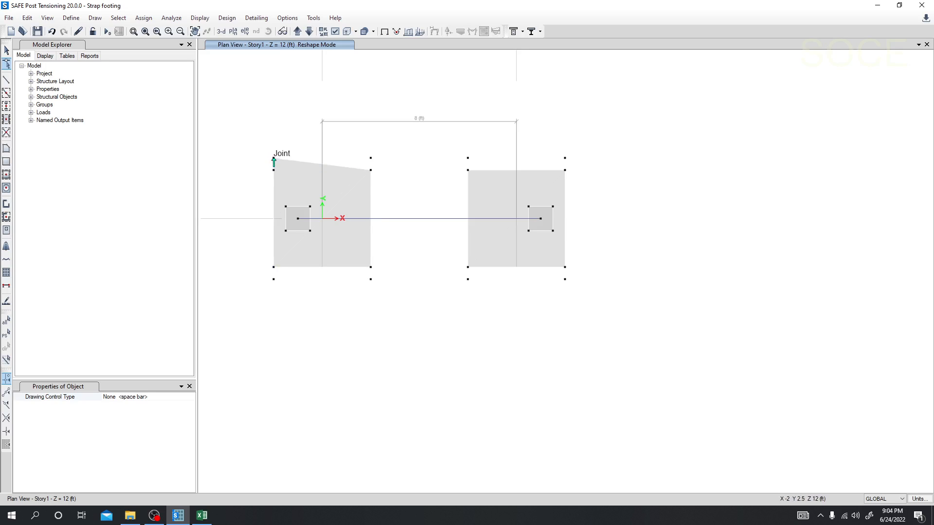
left_click(369, 172)
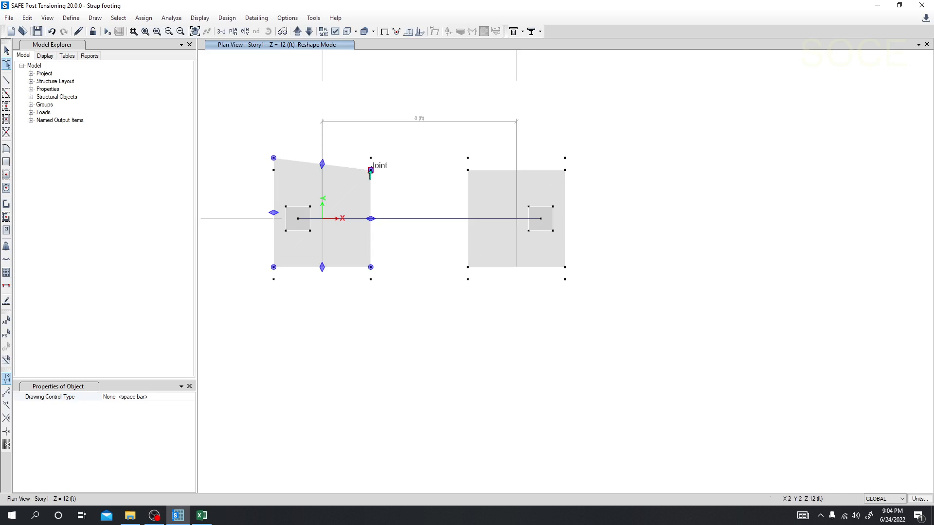
left_click_drag(371, 170, 371, 157)
left_click(357, 252)
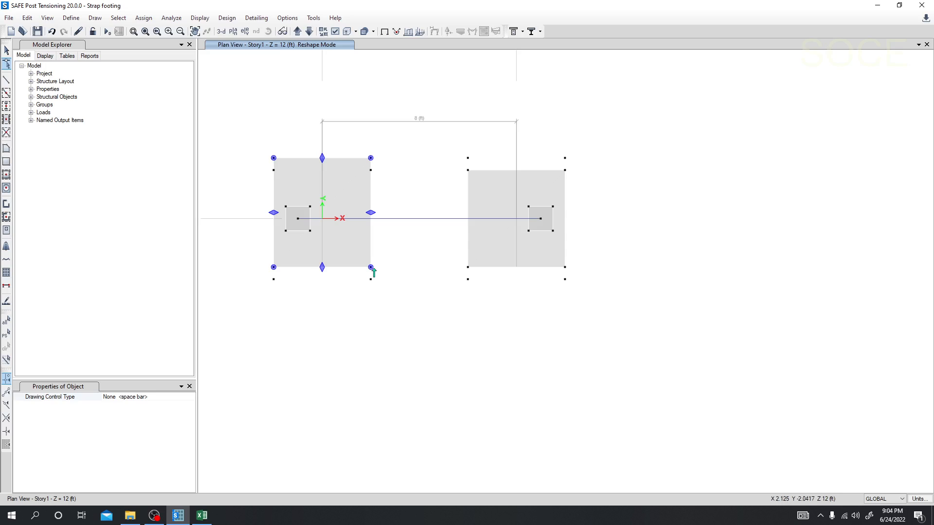
left_click_drag(371, 267, 370, 280)
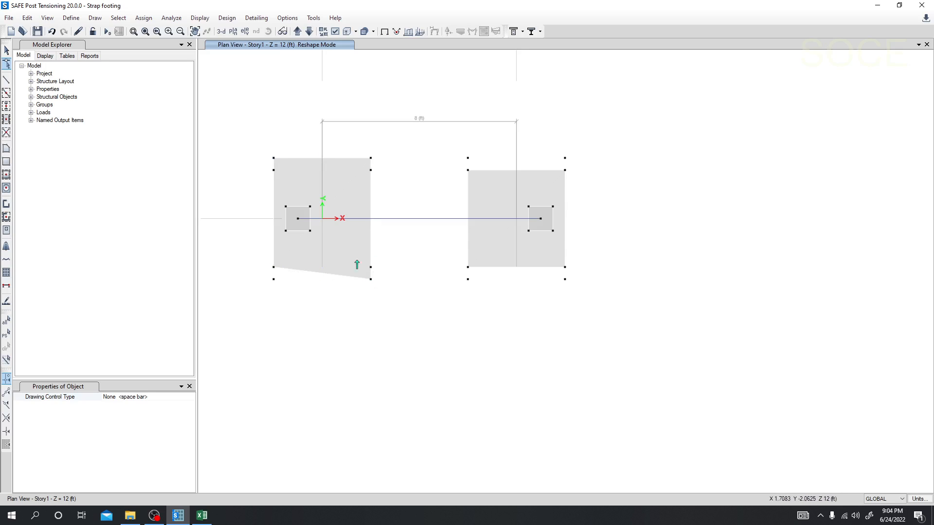
left_click_drag(274, 268, 273, 279)
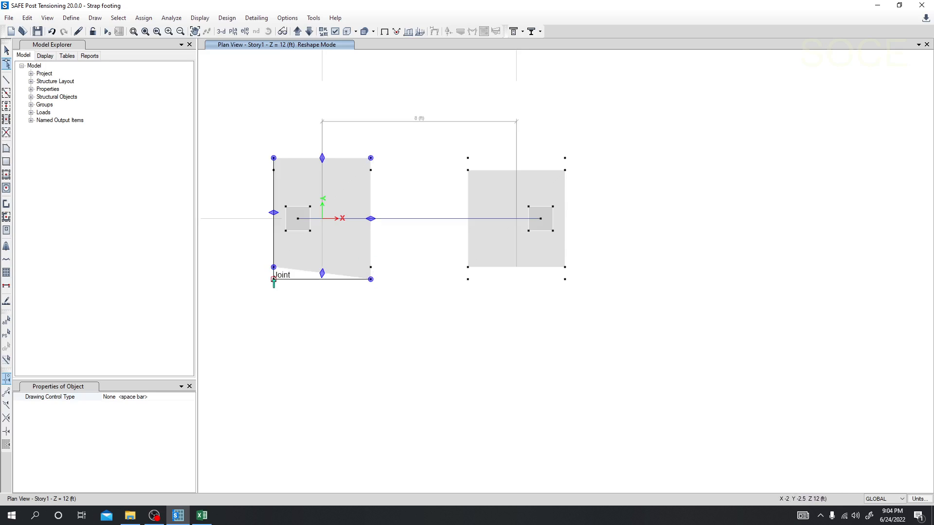
left_click(444, 263)
Reshape the second footing by moving its four corners onto the joints offset 6 in above and below, and end reshaping.
left_click(492, 246)
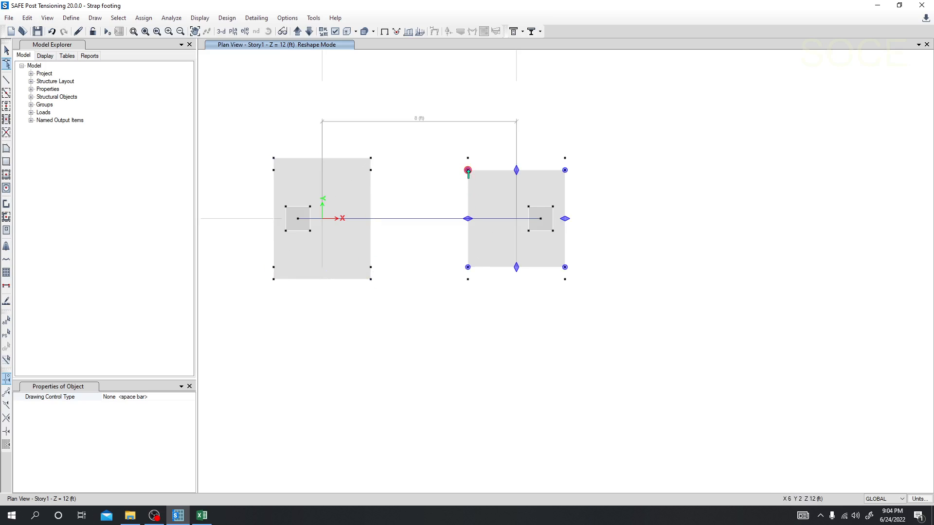
left_click_drag(468, 171, 468, 158)
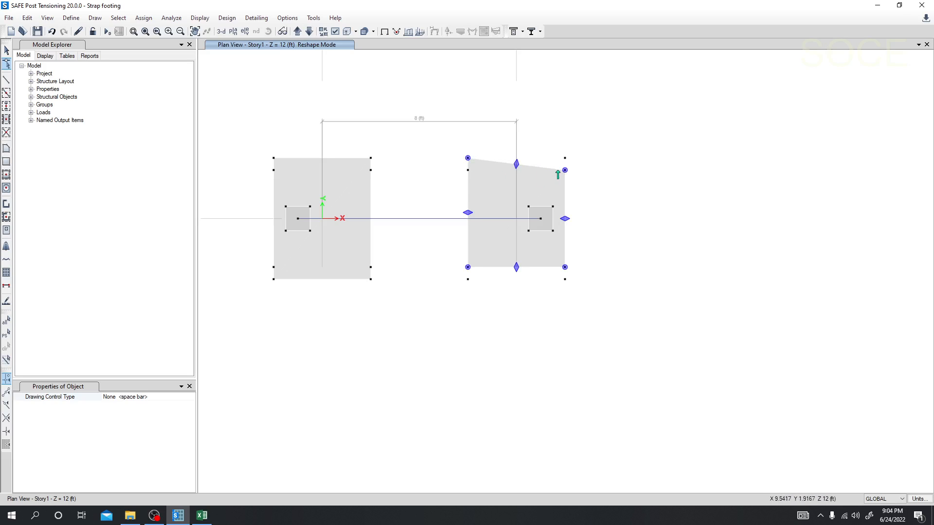
left_click_drag(565, 171, 565, 158)
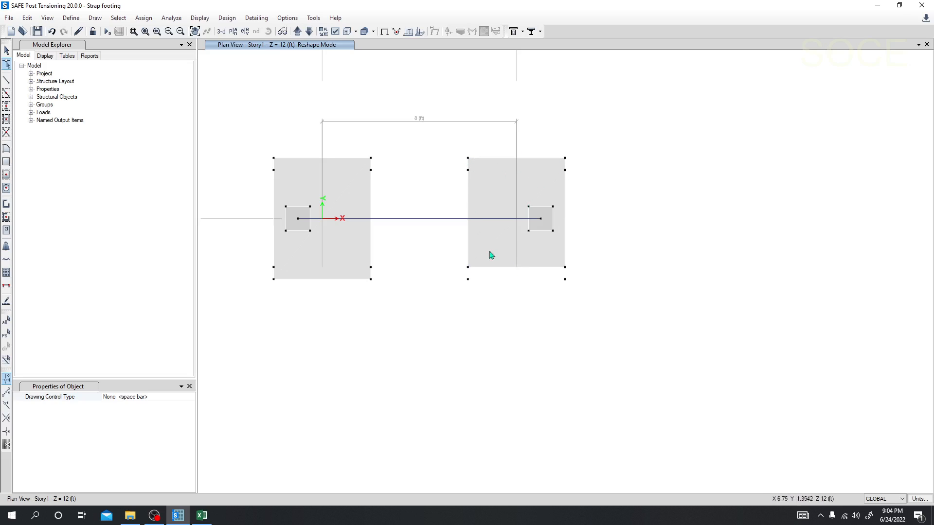
left_click_drag(468, 267, 468, 279)
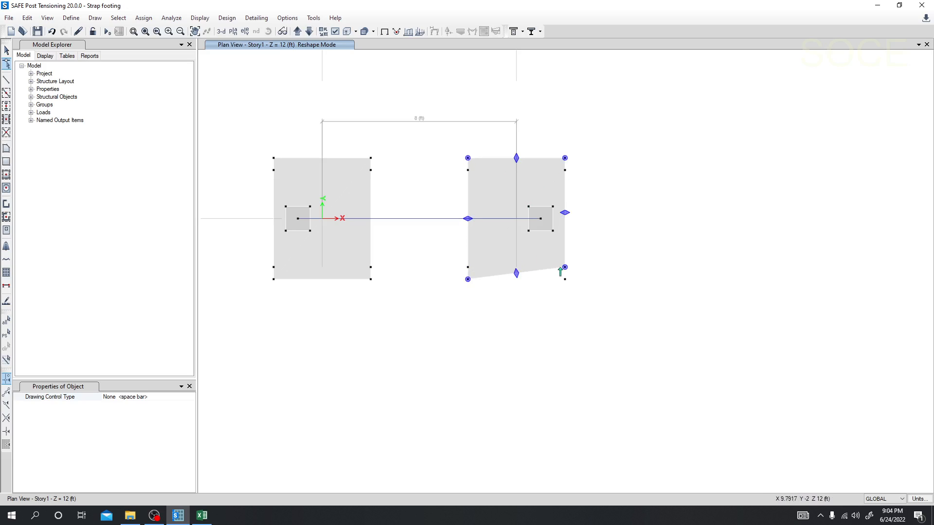
left_click_drag(565, 267, 565, 280)
left_click(501, 315)
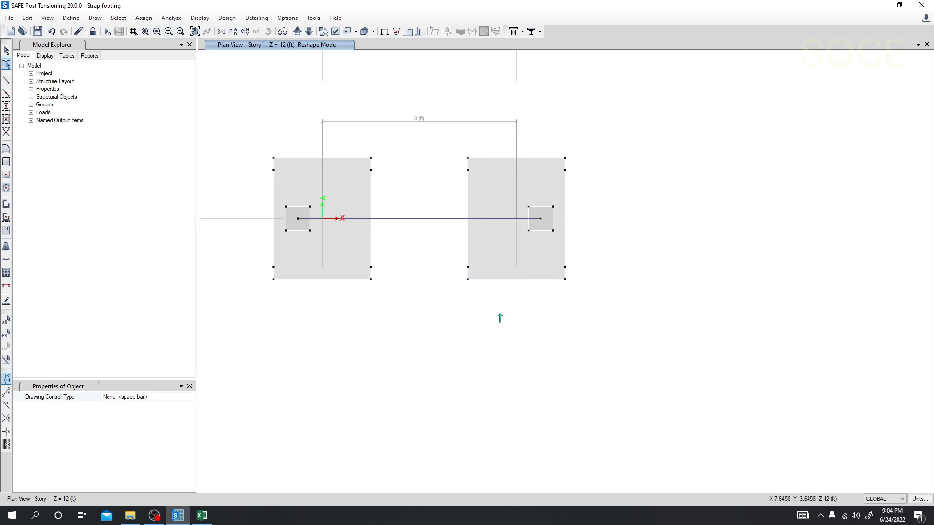
middle_click_drag(439, 337, 416, 349)
key("Escape")
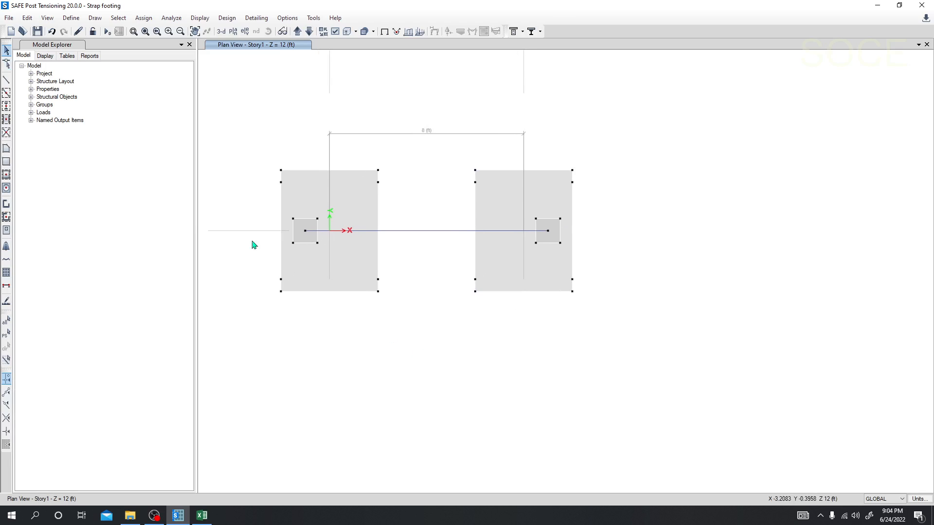
Run the analysis of the enlarged footings and dismiss the warning message.
left_click(107, 31)
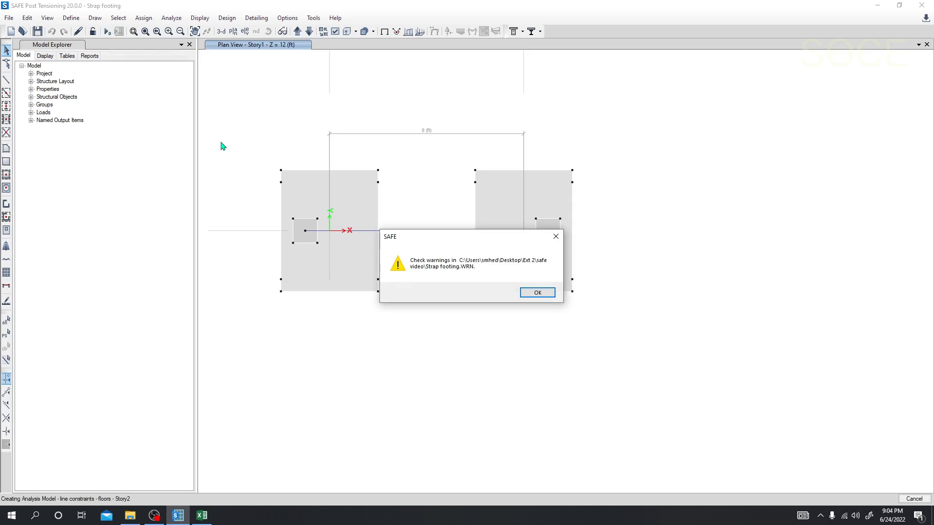
left_click(537, 293)
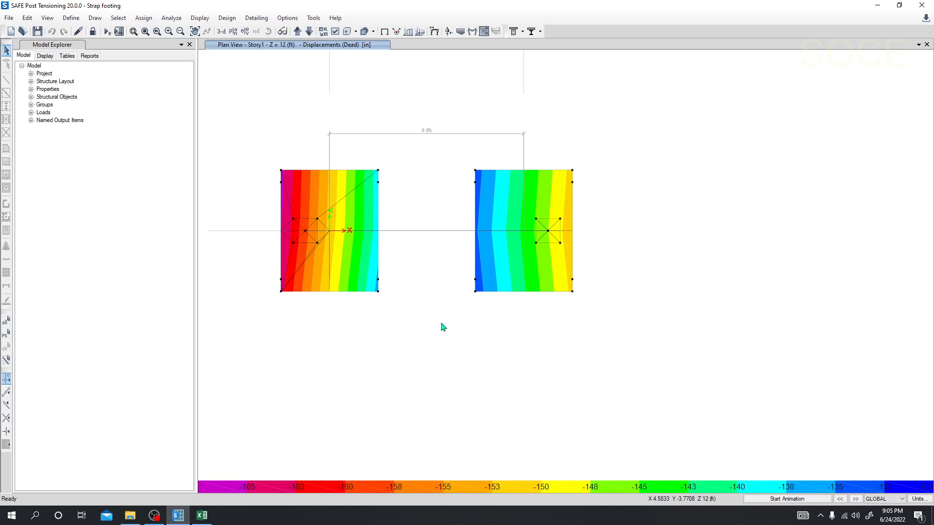
left_click(664, 141)
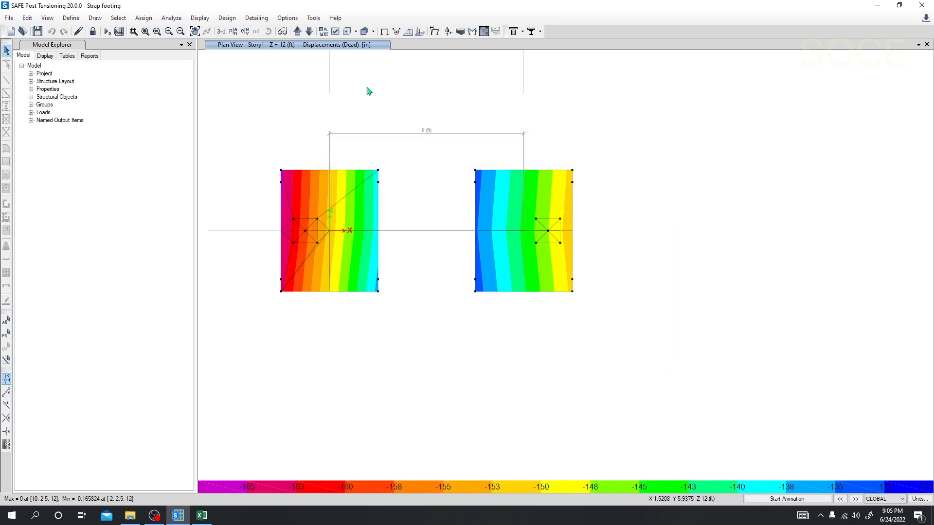
Display the Comb1 soil pressures with values shown, read them on both footings, and close the settings.
left_click(461, 32)
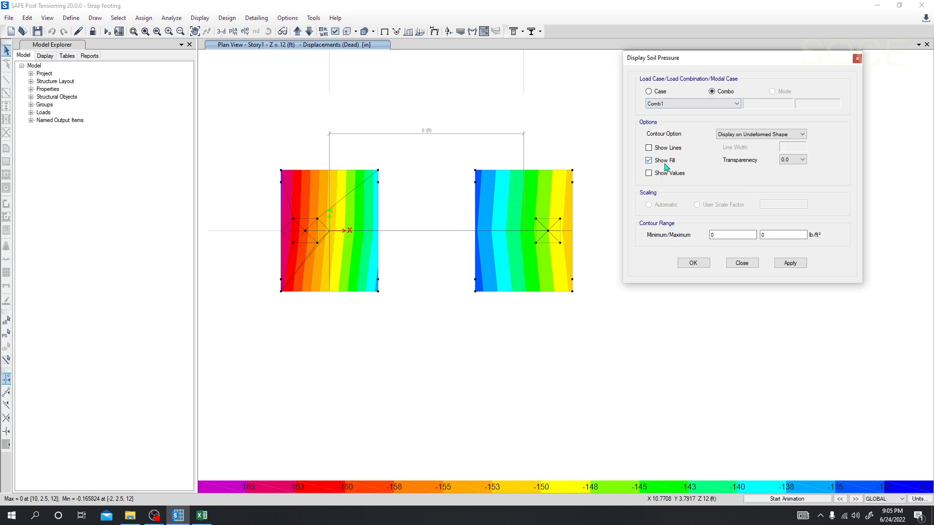
left_click(649, 173)
left_click(791, 262)
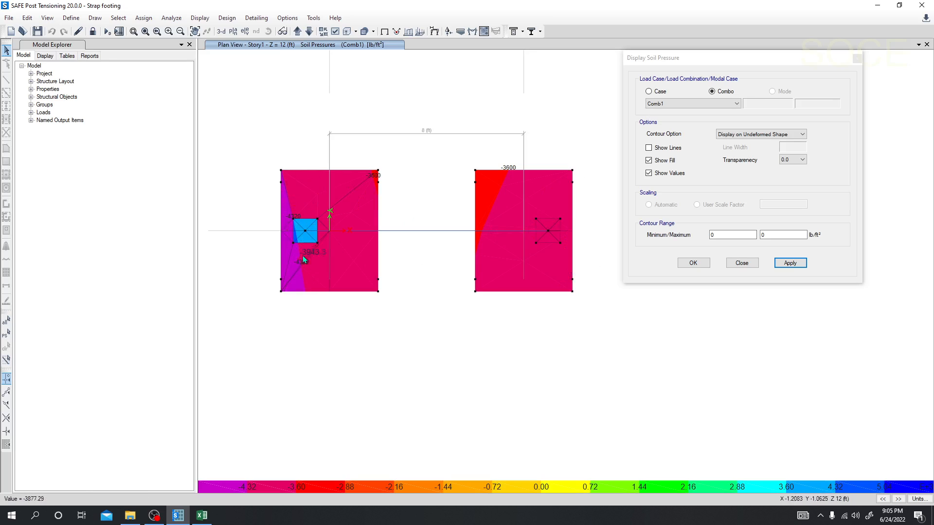
left_click(740, 263)
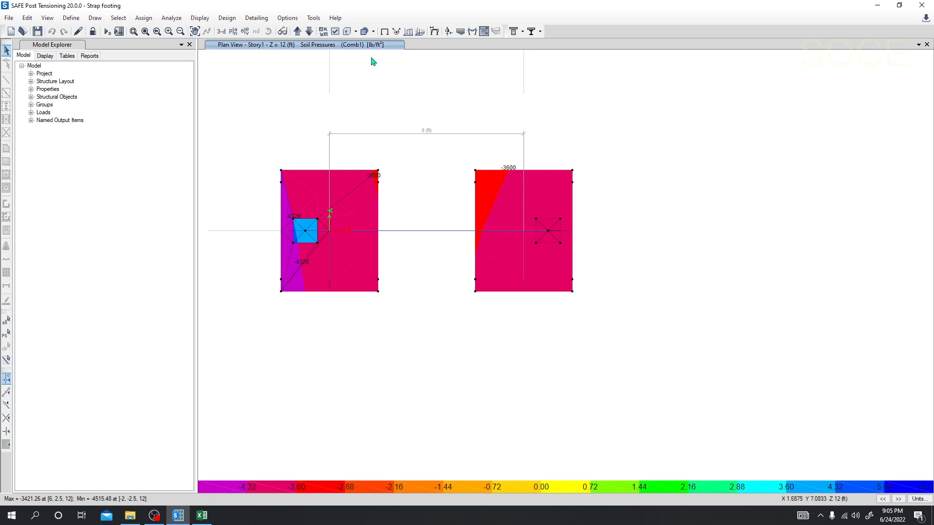
Display the Comb1 Axial Force diagram of the strap beam, followed by its Shear 2-2 diagram.
left_click(474, 32)
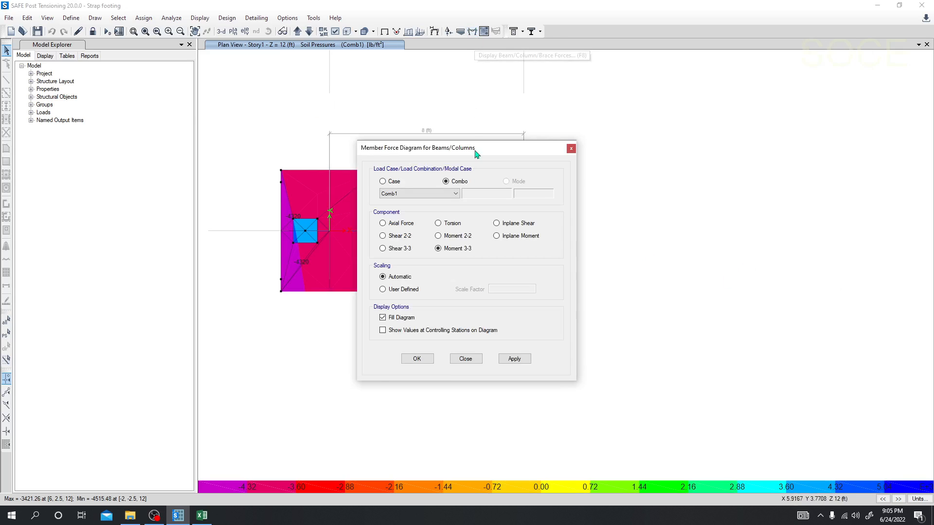
left_click_drag(476, 154, 732, 123)
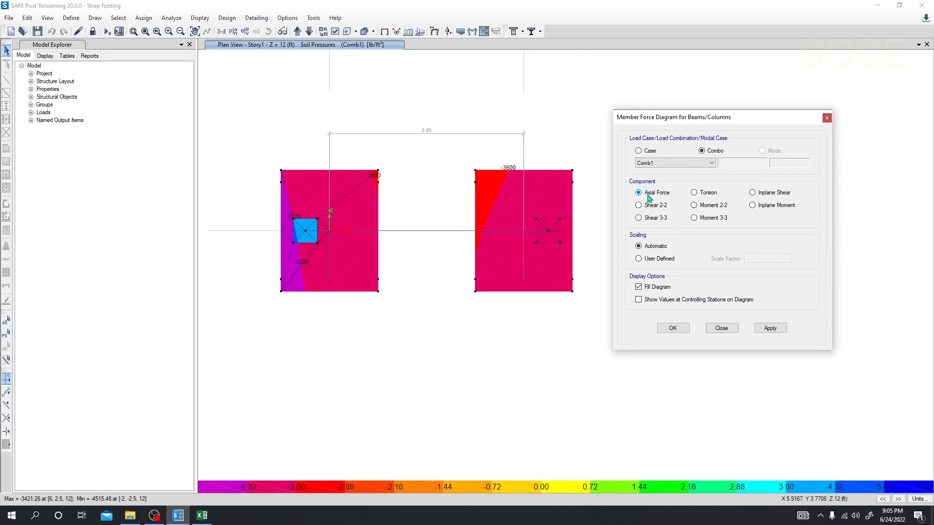
left_click(770, 329)
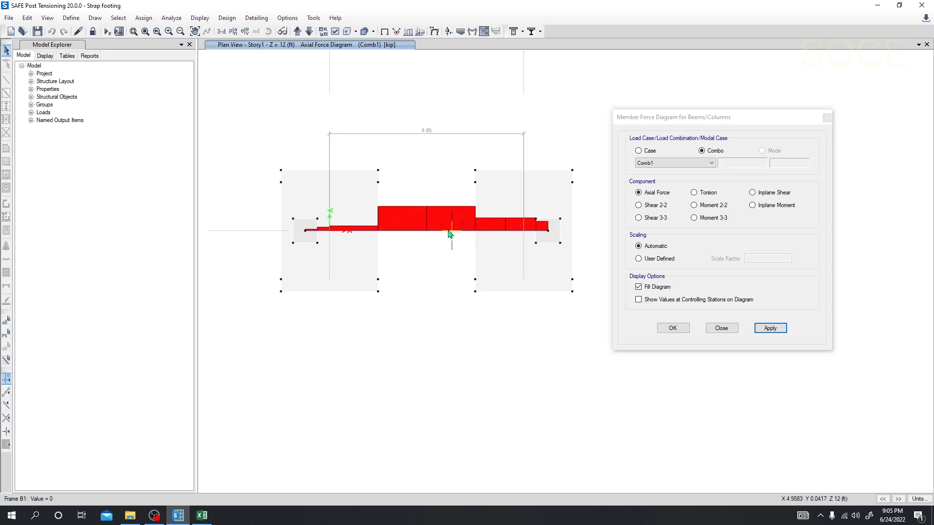
left_click(647, 205)
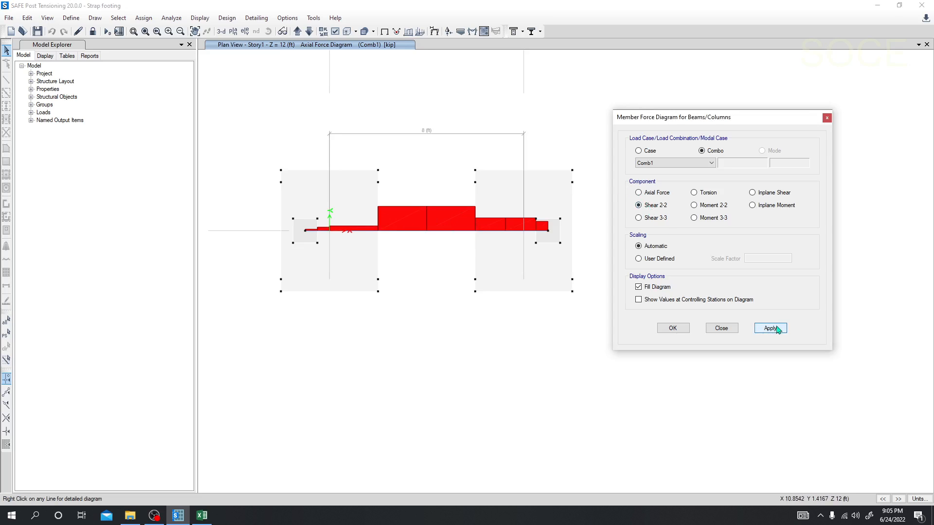
left_click(770, 329)
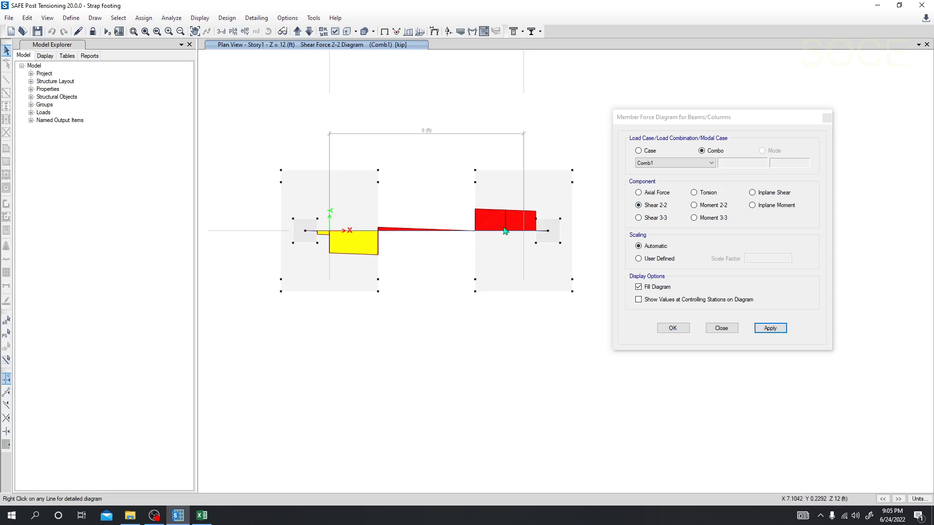
Display the Comb1 Shear 3-3 diagram of the strap beam with values at controlling stations.
left_click(651, 222)
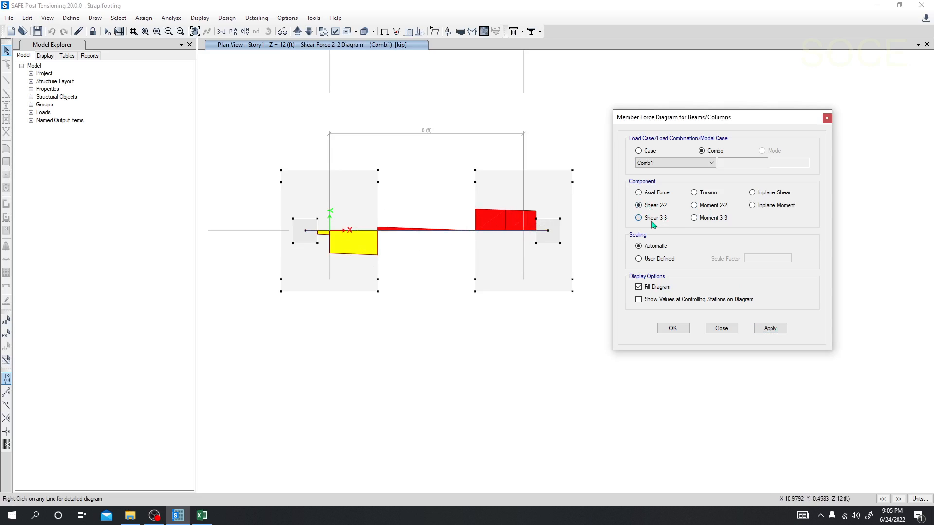
left_click(770, 328)
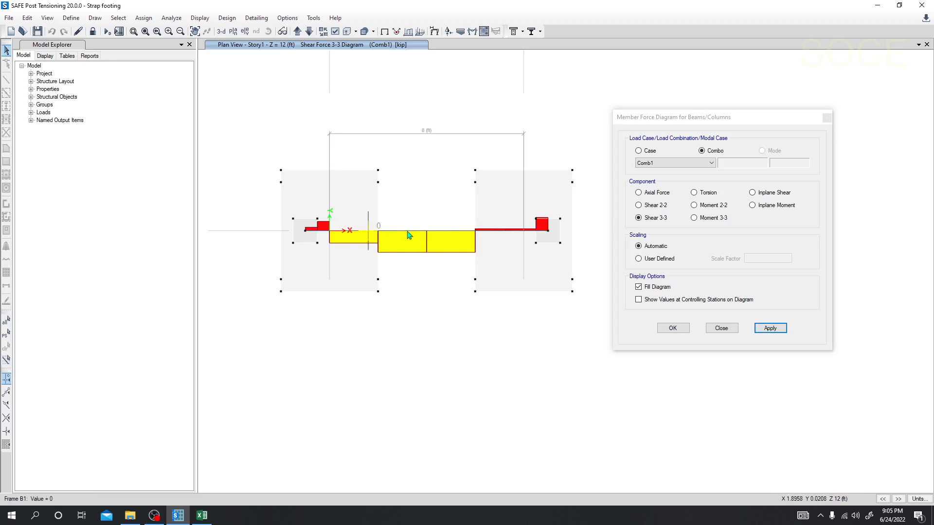
left_click(639, 299)
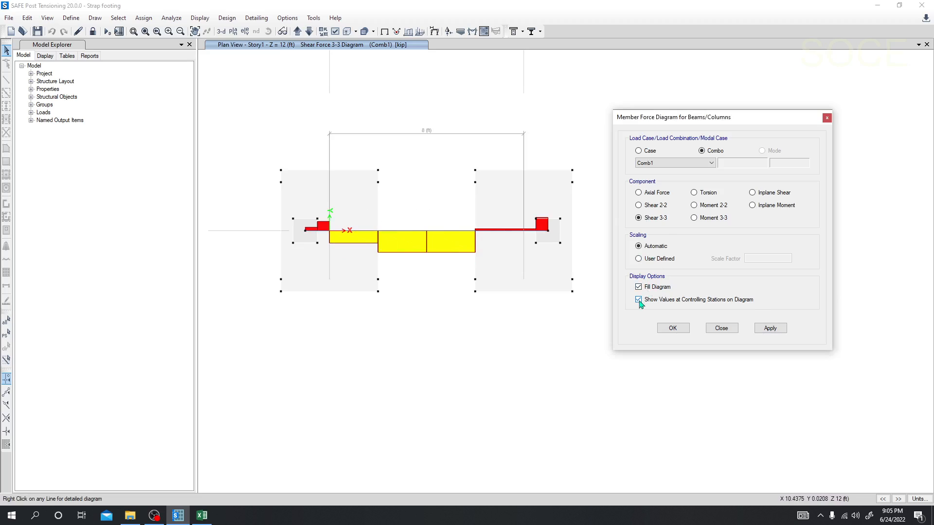
left_click(769, 328)
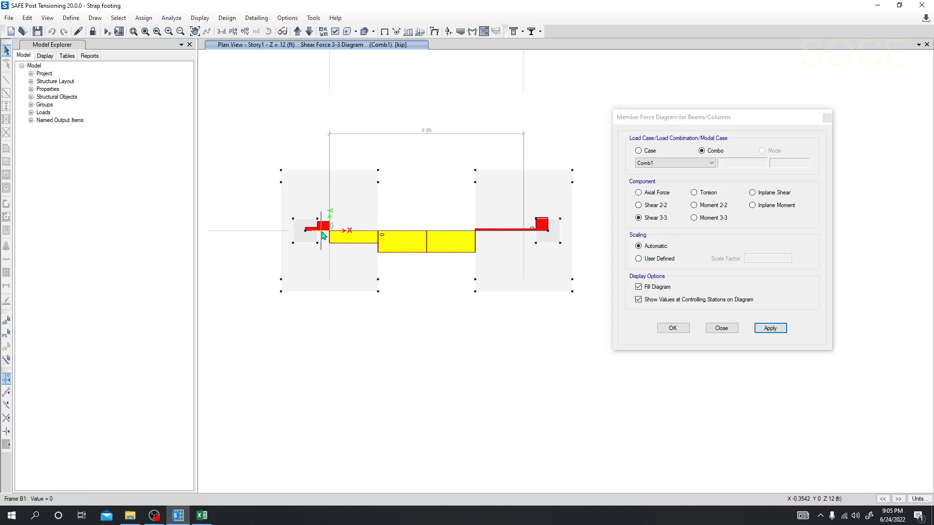
Display the strap beam's Moment 2-2 and Moment 3-3 diagrams for Comb1, read the moments along it, and close the settings.
left_click(698, 207)
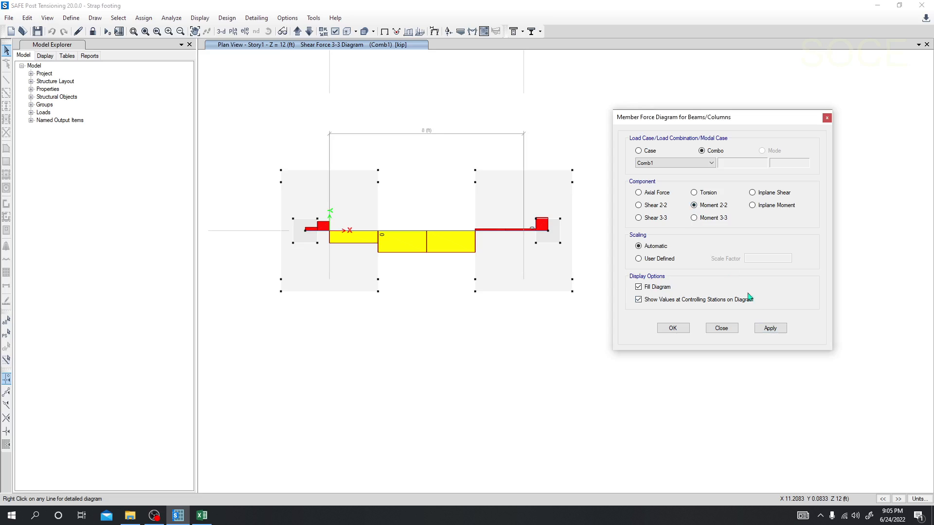
left_click(766, 329)
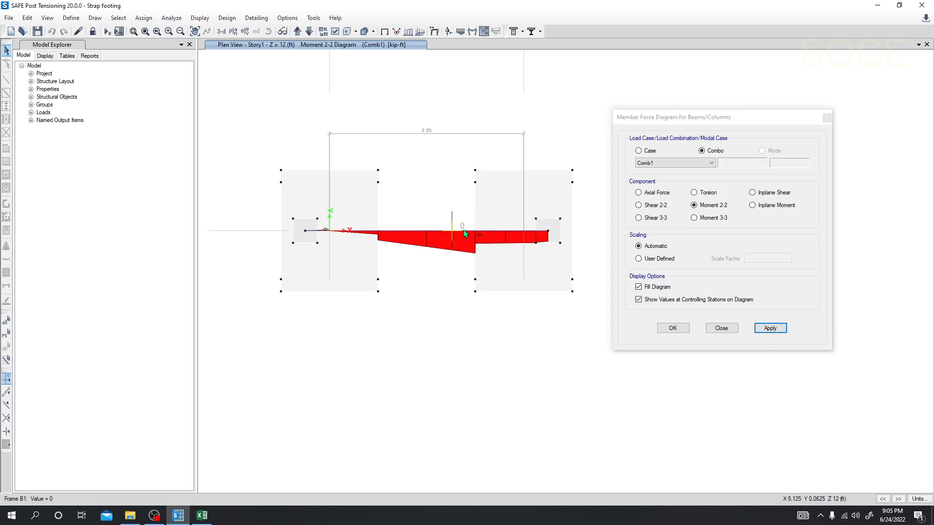
left_click(694, 218)
left_click(771, 328)
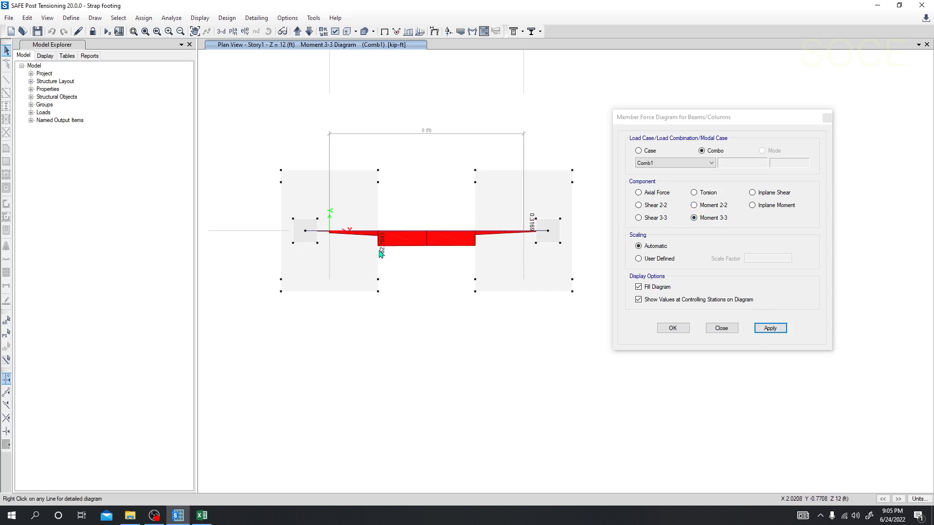
mouse_move(504, 235)
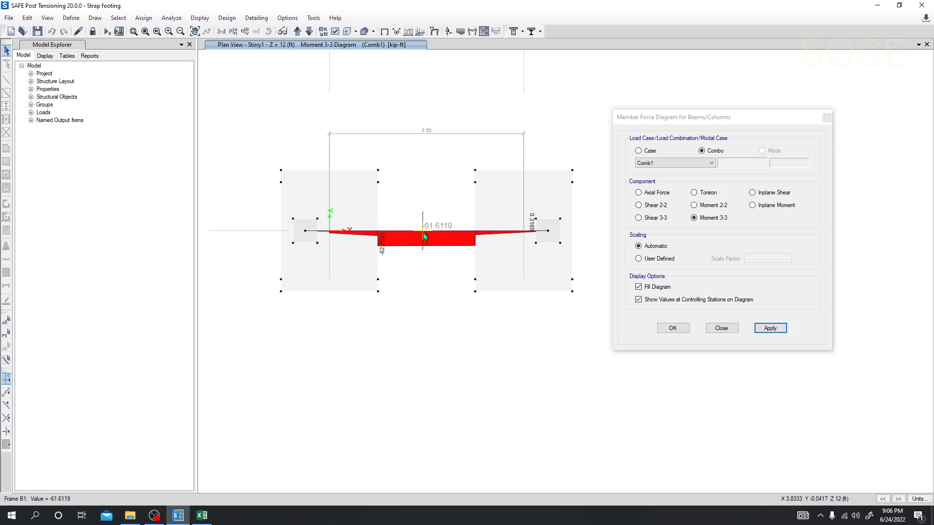
left_click(708, 329)
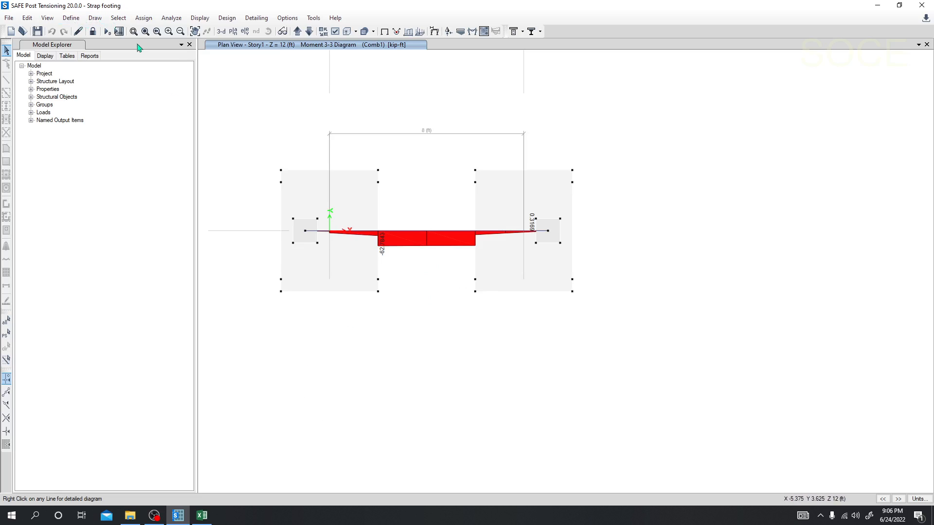
middle_click_drag(412, 310, 418, 312)
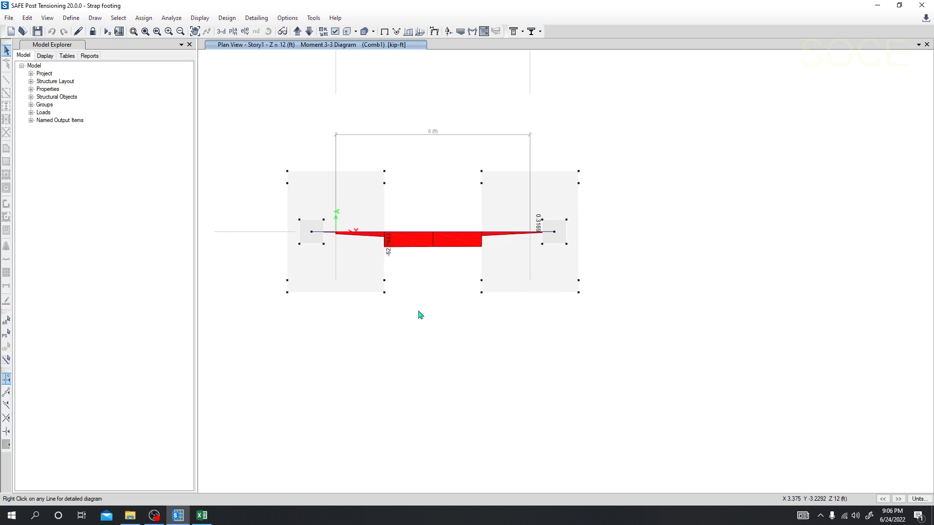
middle_click_drag(393, 340, 400, 343)
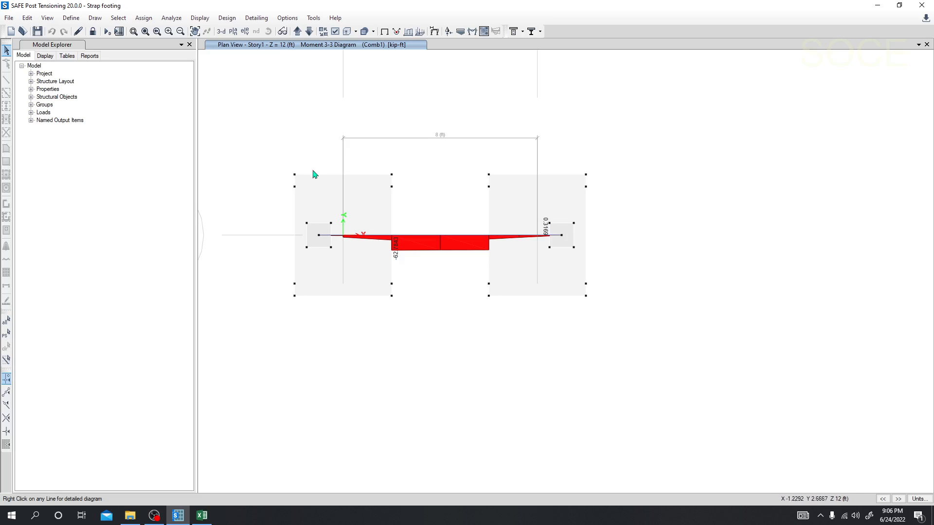
middle_click_drag(275, 161, 278, 161)
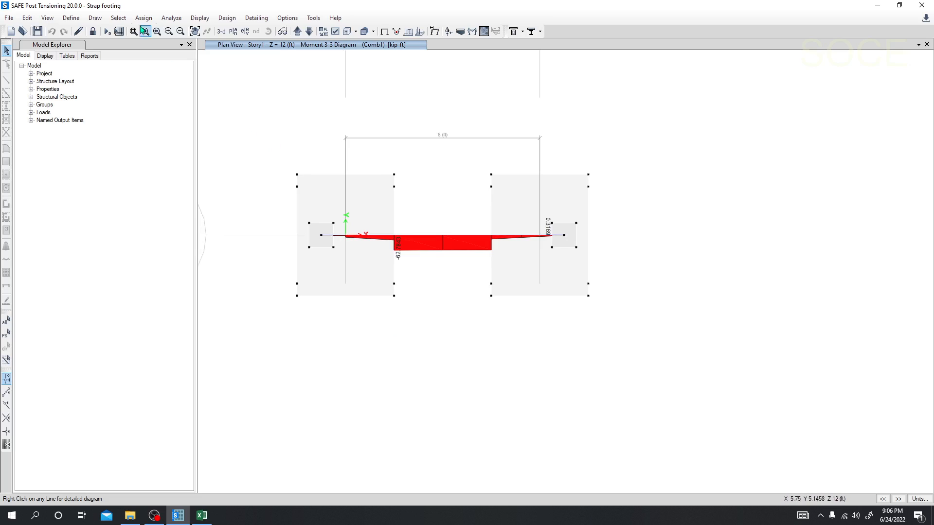
Display the finite element based slab design for Direction 1 top rebar with minimum reinforcing imposed, and read the contours on the footings.
left_click(194, 18)
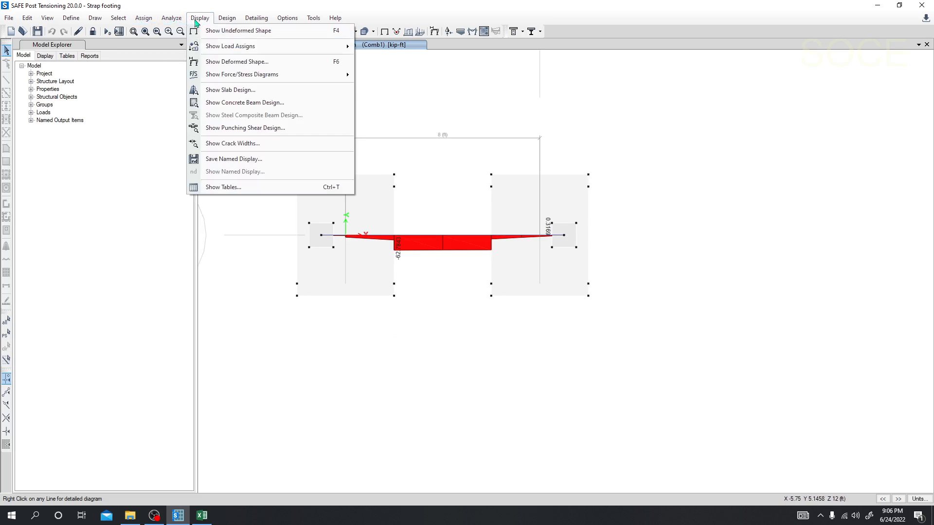
left_click(232, 92)
left_click_drag(382, 128, 221, 111)
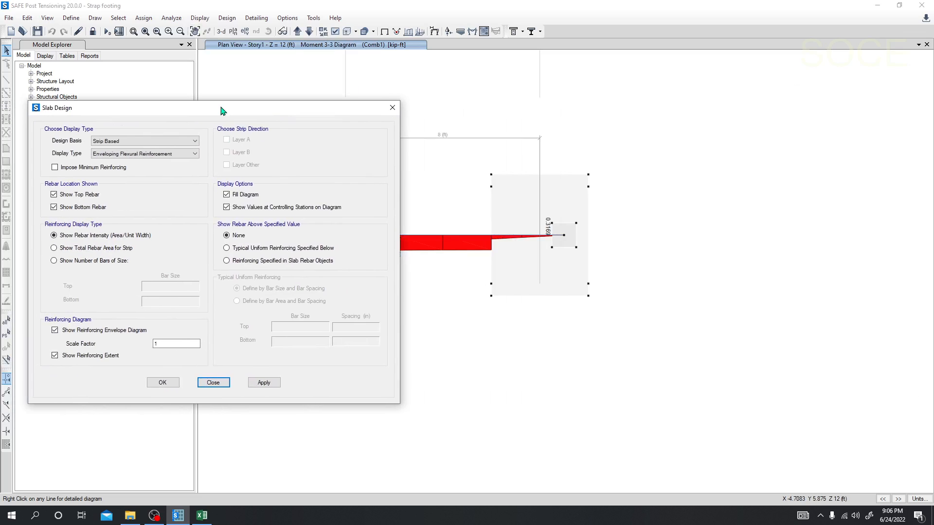
left_click(190, 142)
left_click(123, 156)
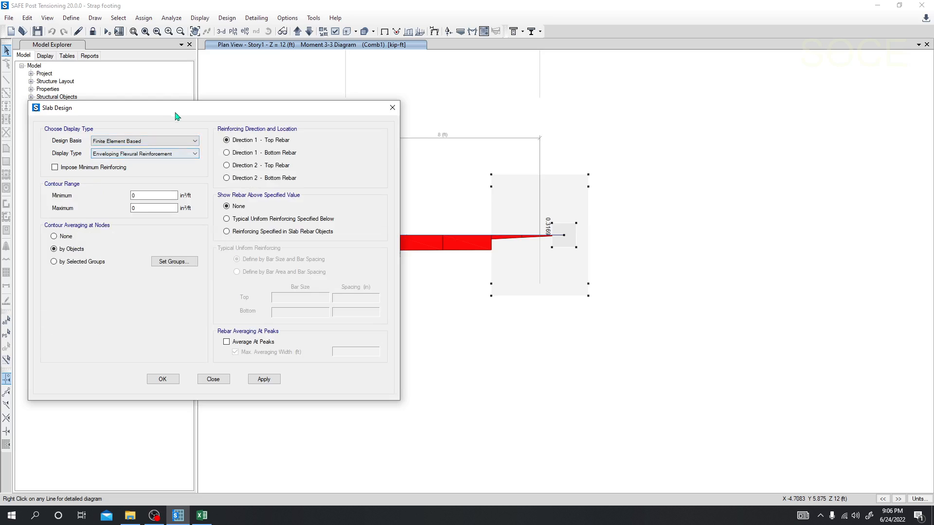
mouse_move(176, 116)
left_mouse_down()
mouse_move(198, 105)
mouse_move(187, 105)
left_mouse_up()
middle_click_drag(386, 190, 525, 188)
left_click(237, 373)
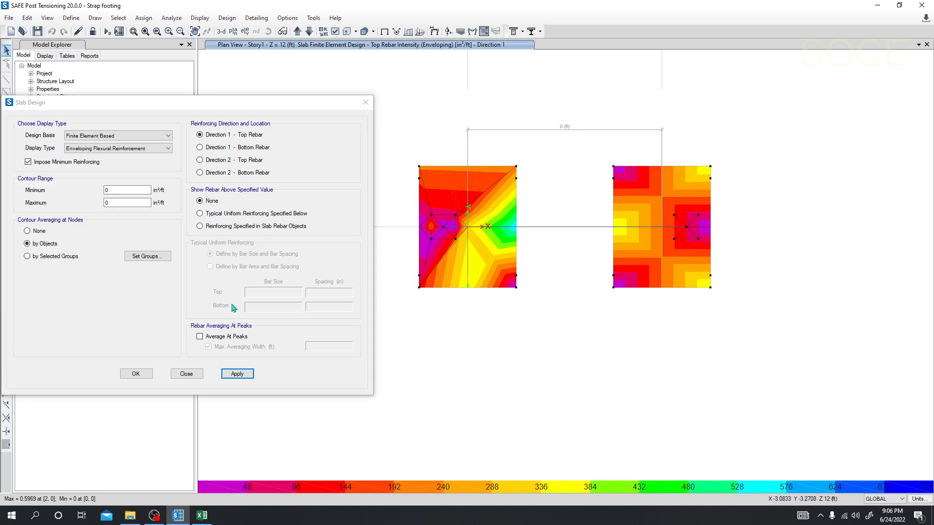
mouse_move(502, 207)
mouse_move(514, 287)
Show rebar above a typical uniform reinforcing of size 12 top bars and size 16 bottom bars, both at 12 in spacing.
left_click(200, 226)
left_click(200, 214)
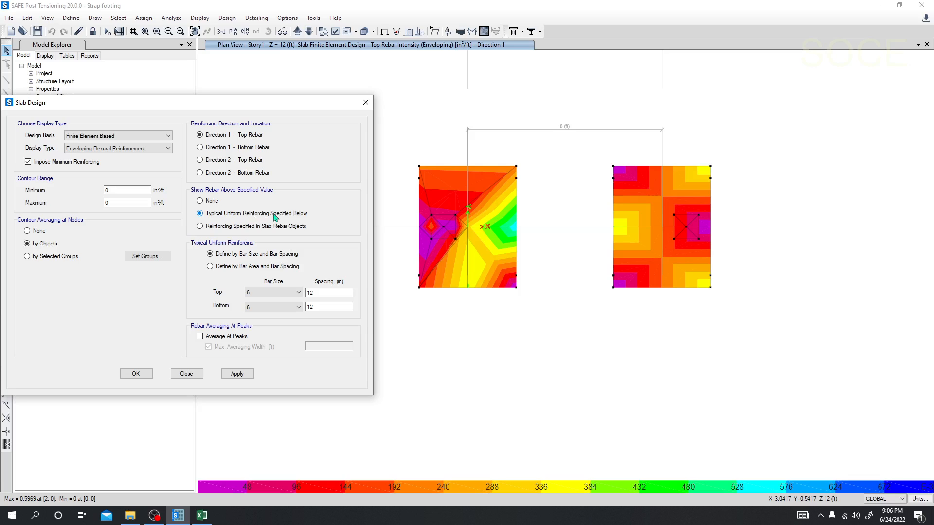
left_click(283, 295)
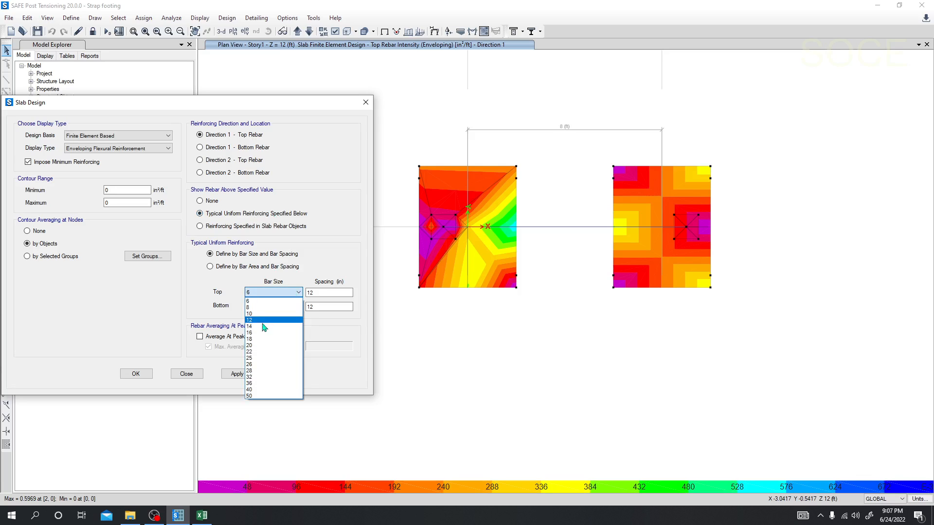
left_click(263, 334)
left_click(277, 307)
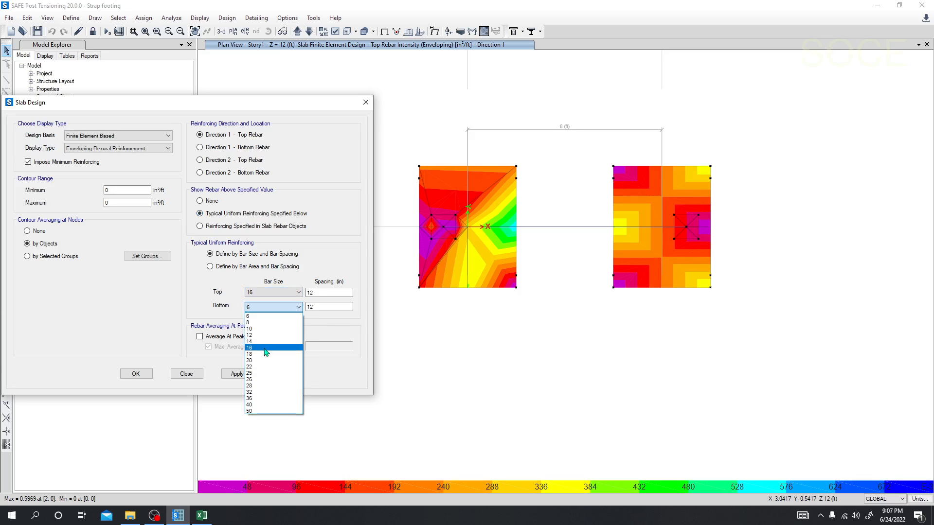
left_click(266, 349)
left_click(270, 293)
left_click(266, 321)
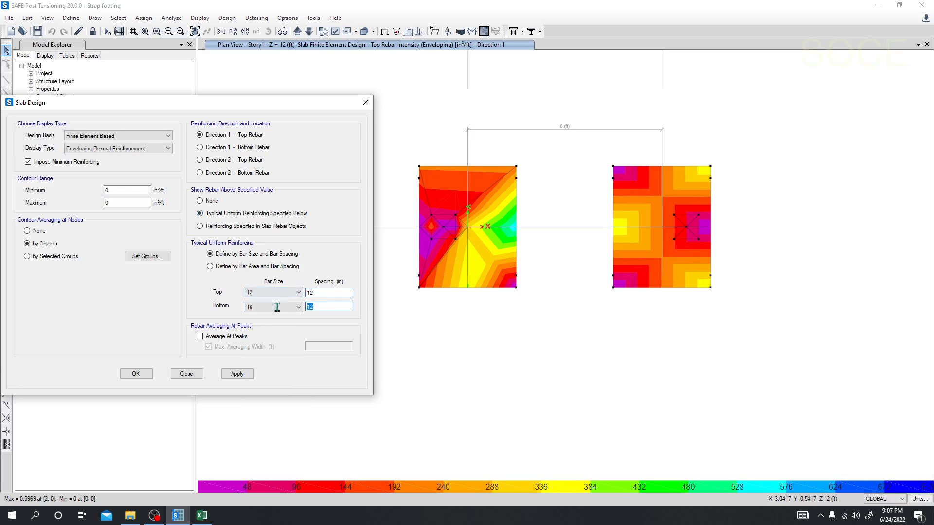
left_click(325, 307)
left_click(237, 374)
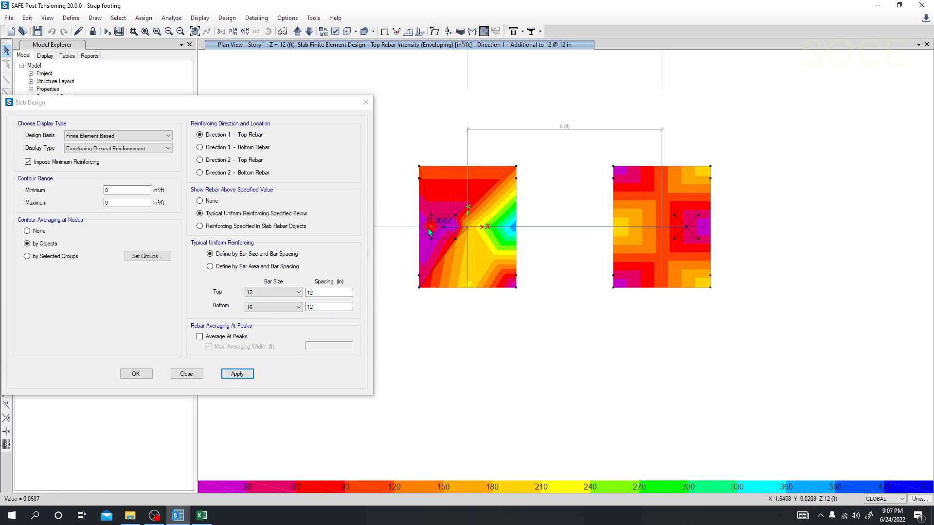
Reduce the top bar spacing to 10 in and 8 in, applying each value and checking the additional Direction 1 top rebar.
left_click_drag(325, 307, 280, 313)
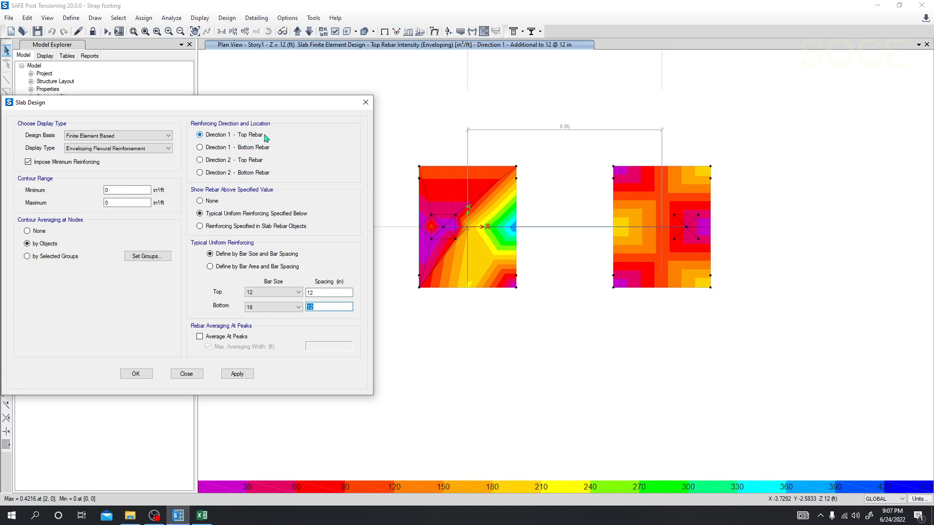
double_click(314, 292)
left_click(237, 373)
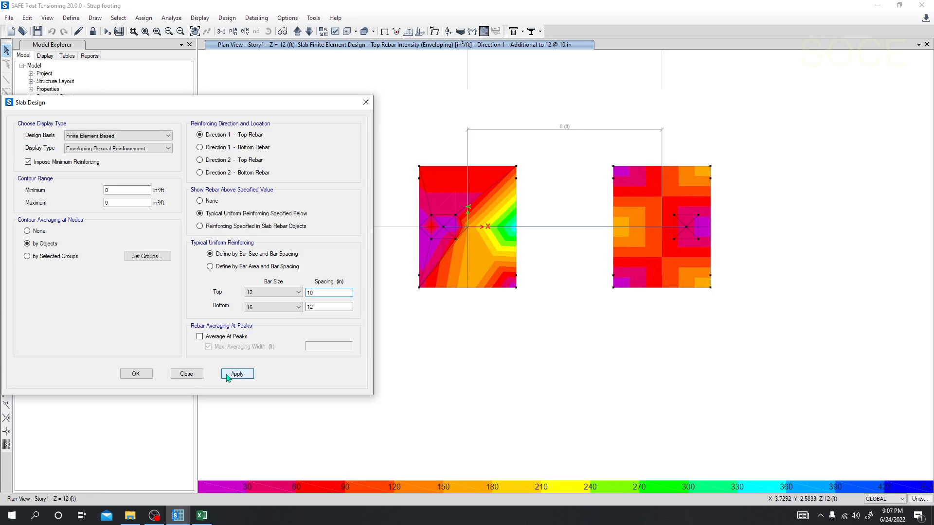
double_click(308, 293)
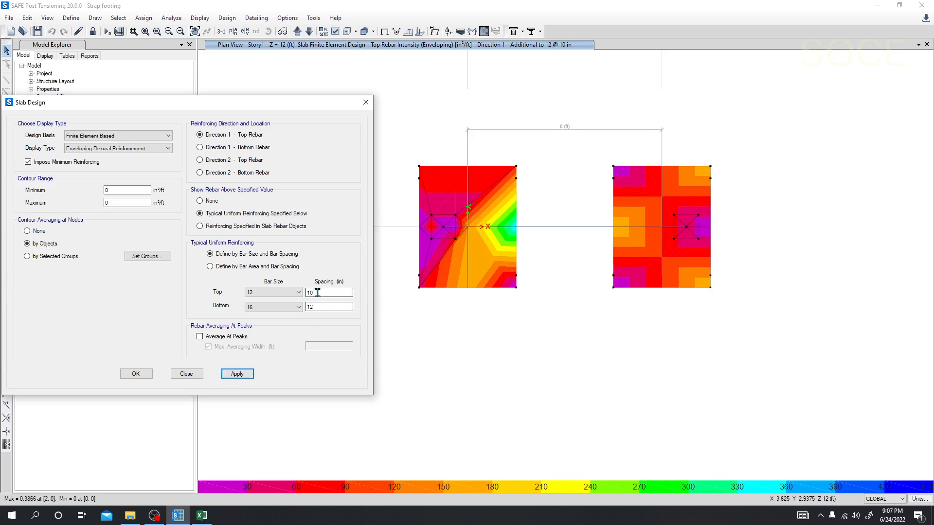
left_click(237, 374)
mouse_move(631, 212)
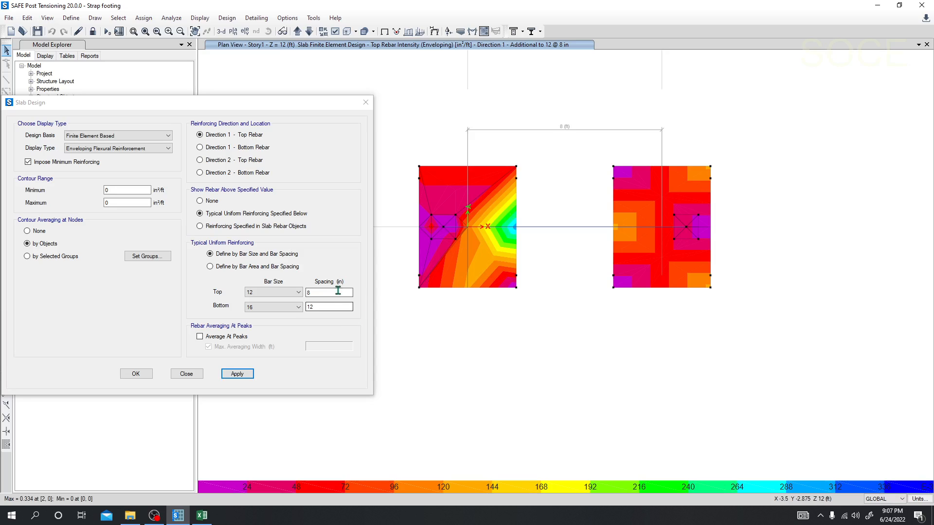
Set the top bar size to 16 at 8 in spacing and apply it to the Direction 1 top rebar display.
left_click(282, 293)
left_click(267, 319)
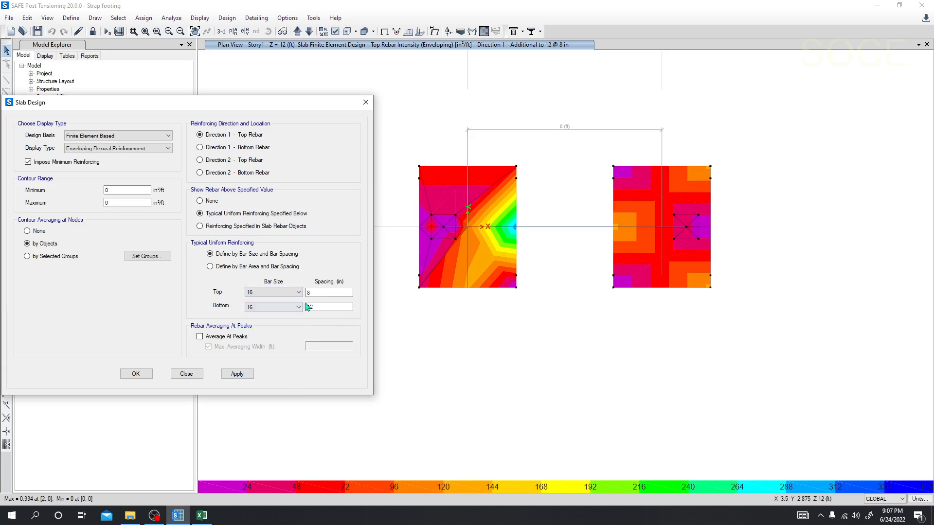
left_click(315, 294)
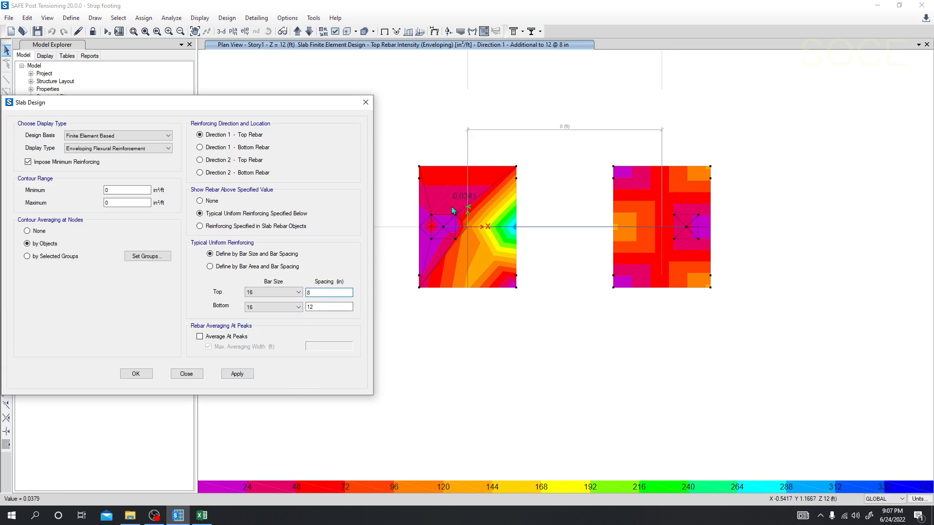
left_click(237, 374)
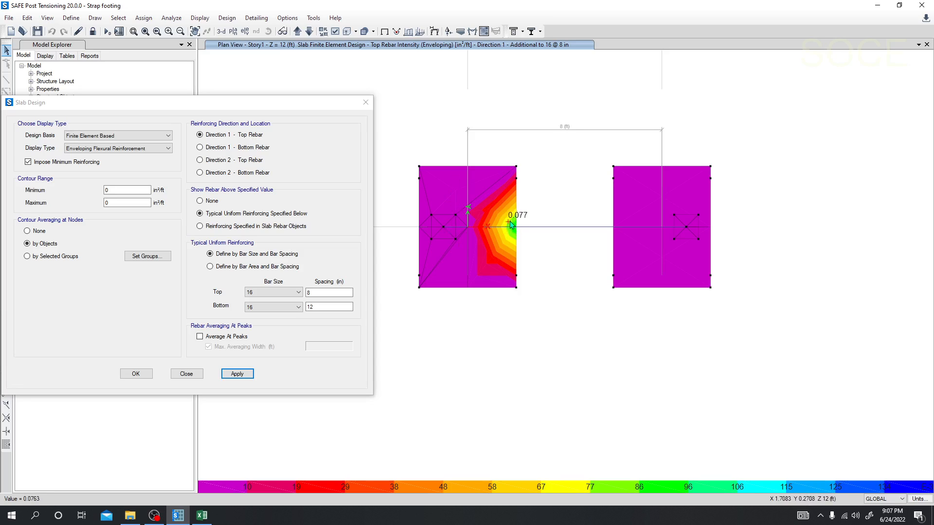
Tighten the size 16 top bar spacing to 7 in and 6 in, applying each value for Direction 1.
double_click(309, 292)
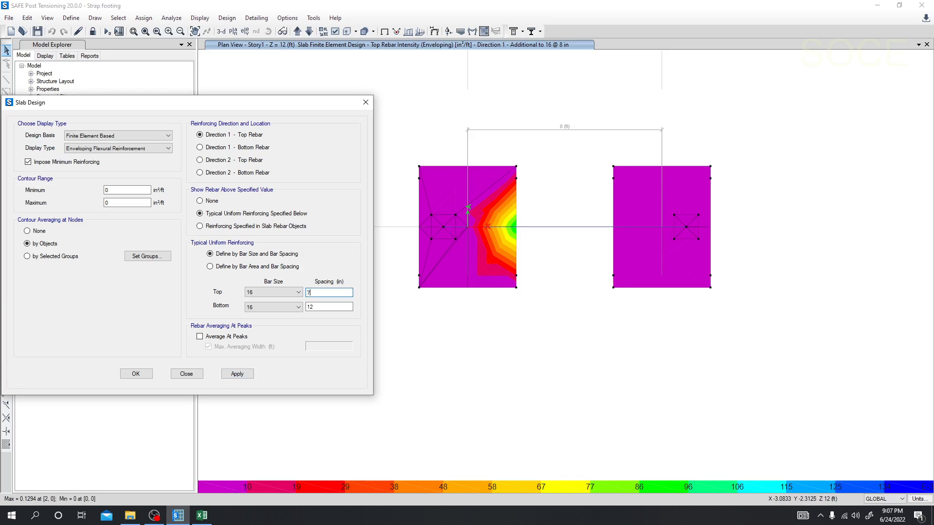
left_click(237, 374)
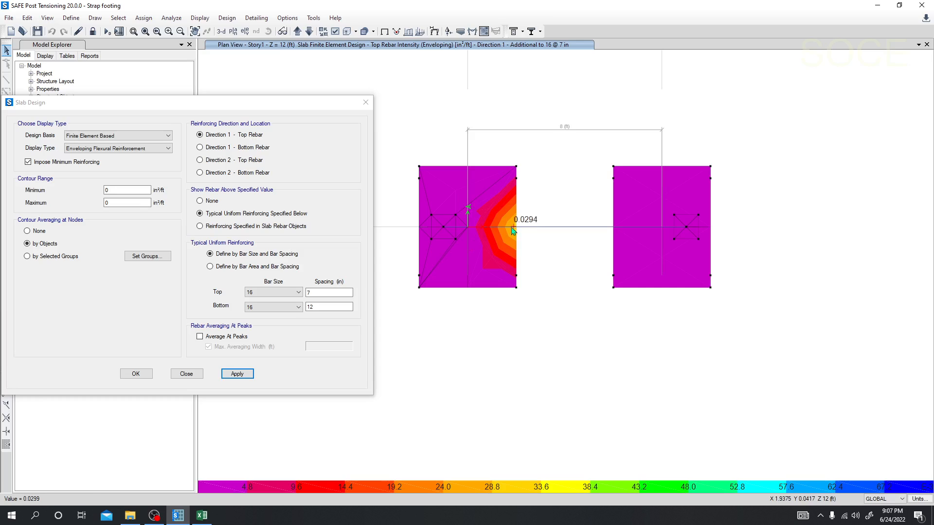
double_click(308, 293)
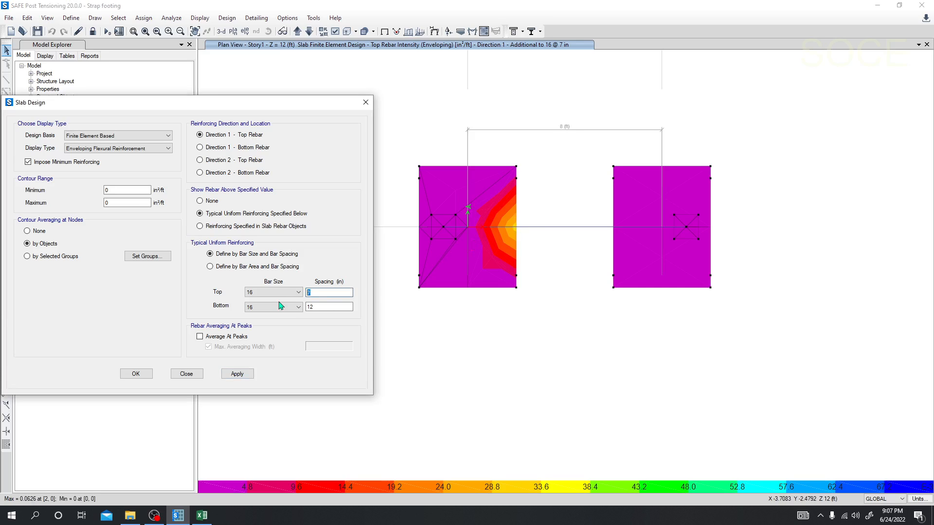
left_click(238, 372)
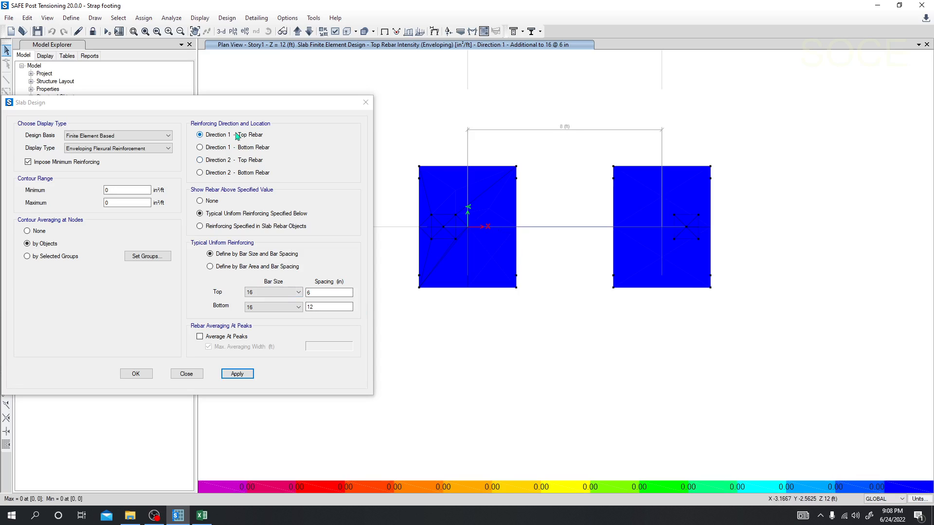
Display the Direction 2 top rebar and try size 16 top bars at 10 in and 8 in spacing.
left_click(237, 161)
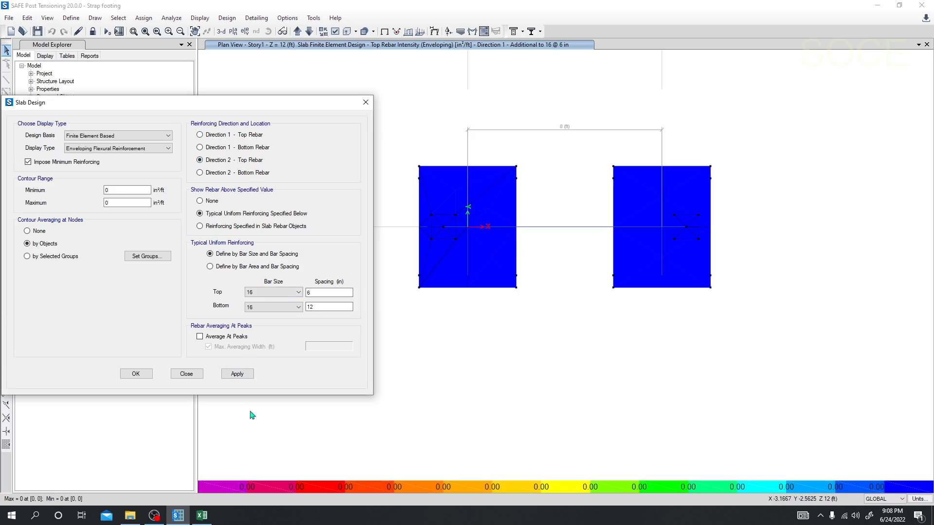
left_click(237, 374)
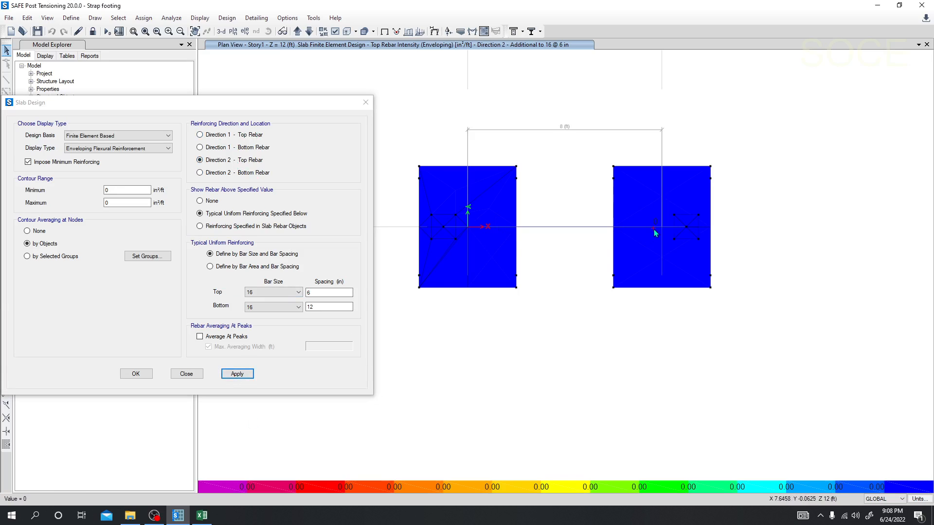
double_click(317, 292)
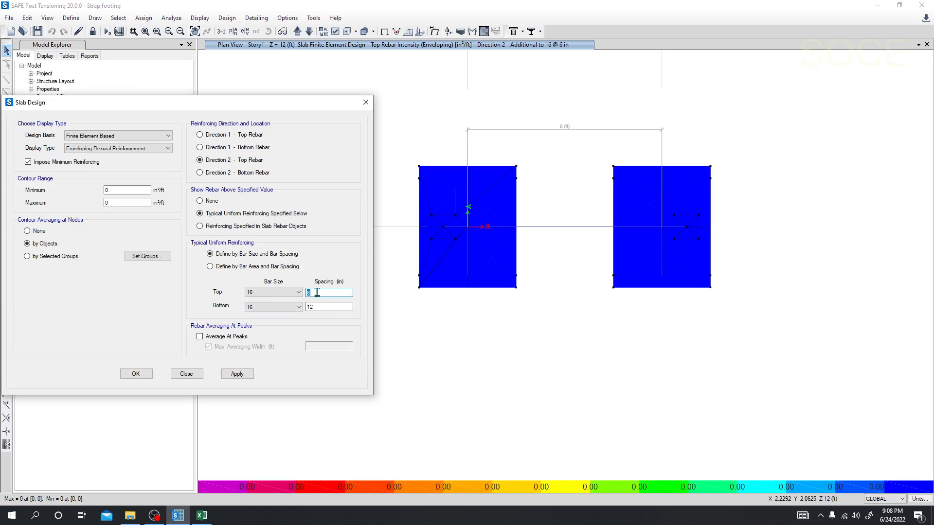
type("10")
left_click(238, 374)
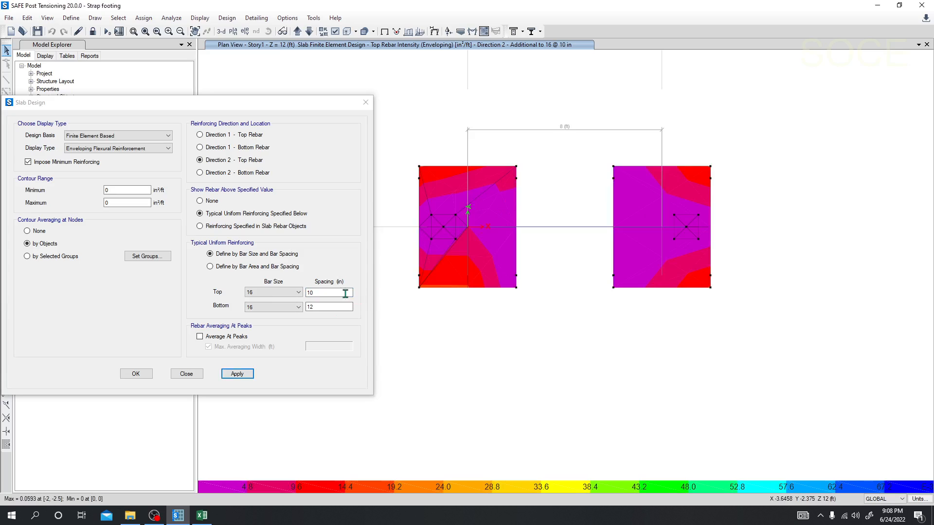
double_click(313, 292)
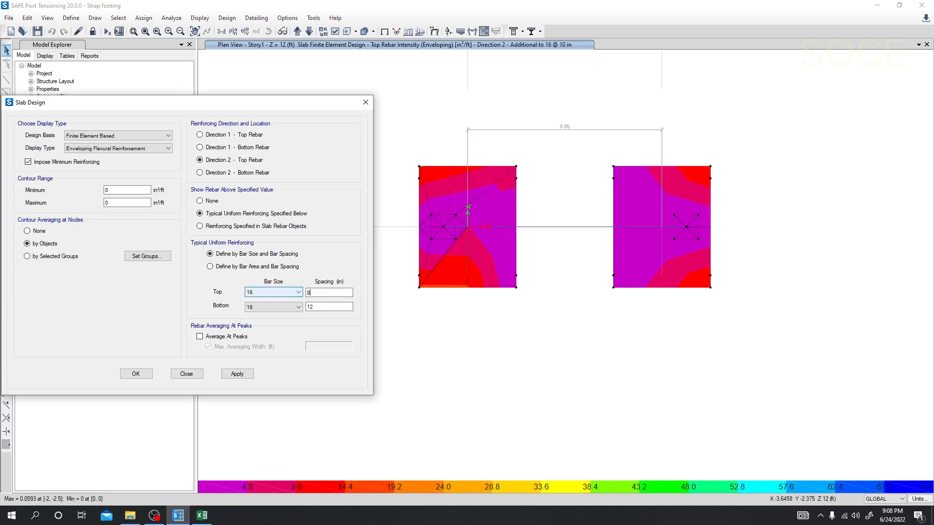
type("8")
left_click(237, 374)
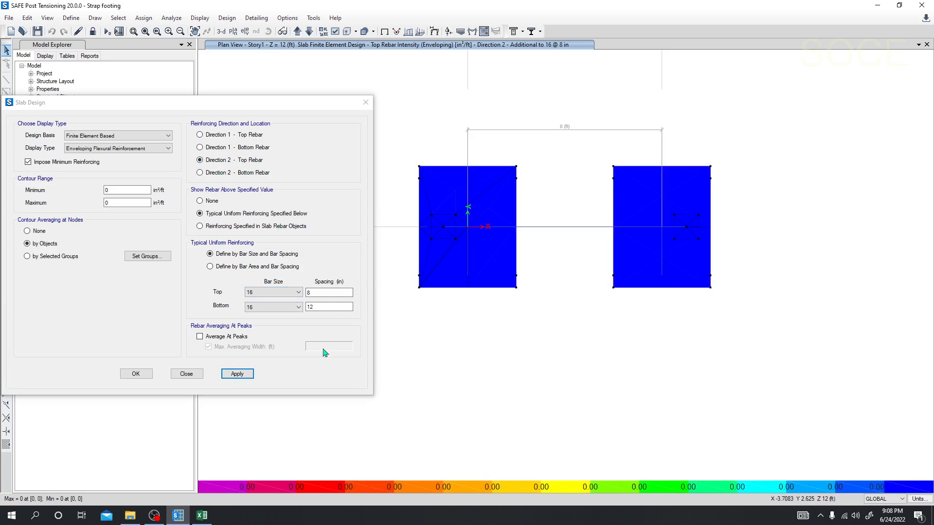
Display the Direction 1 bottom rebar, set the bottom bar spacing to 8 in, and read the additional rebar on the footings.
left_click(321, 292)
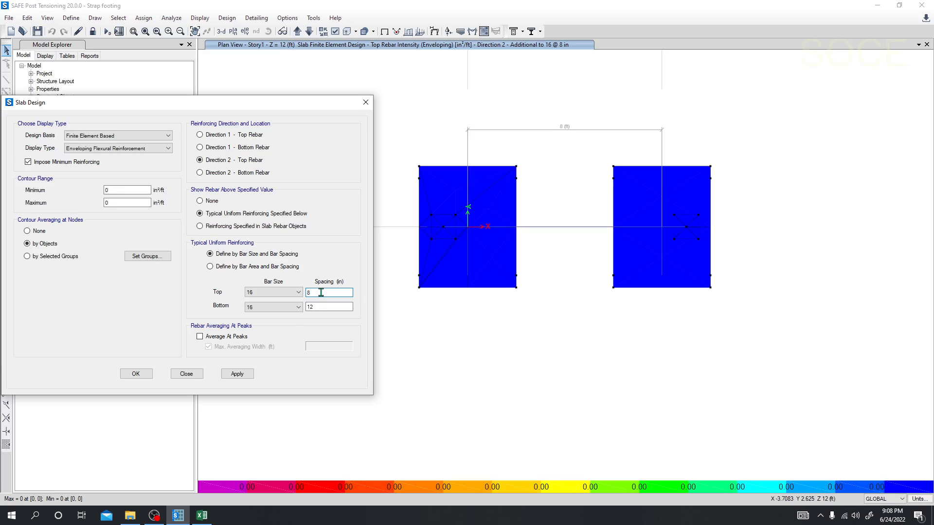
key("Tab")
left_click(238, 374)
mouse_move(317, 308)
left_mouse_down()
mouse_move(295, 309)
mouse_move(333, 306)
mouse_move(302, 307)
left_mouse_up()
left_click(322, 307)
type("8")
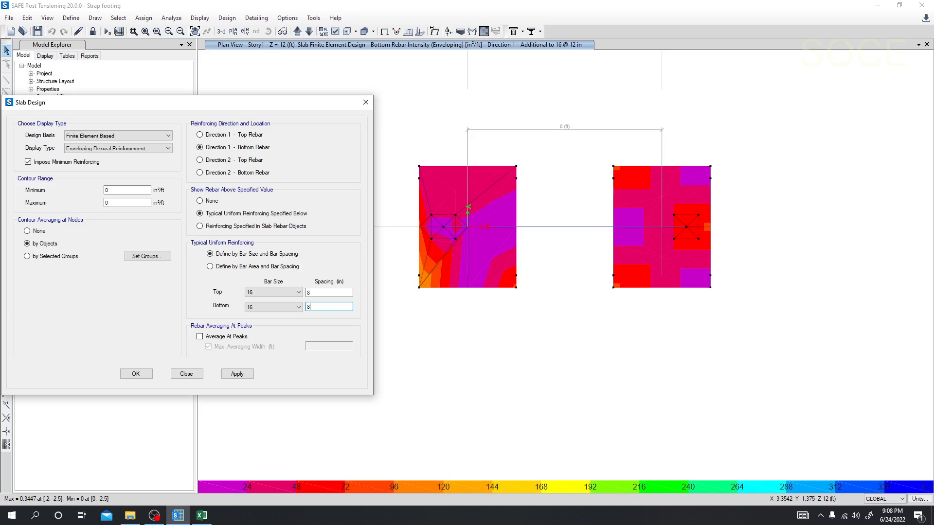
left_click(237, 374)
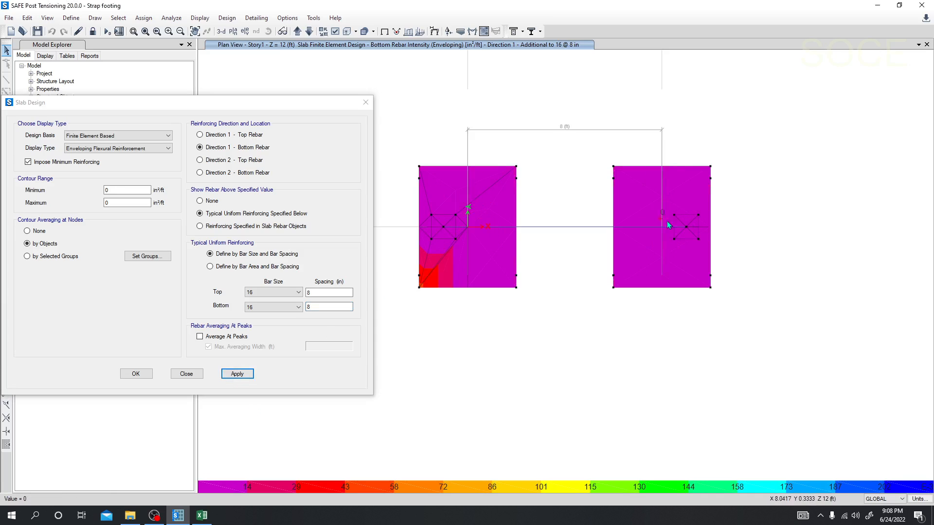
mouse_move(434, 277)
Tighten the size 16 bottom bar spacing to 7, 6 and 5 in, applying each value and checking the additional Direction 1 bottom rebar.
double_click(307, 306)
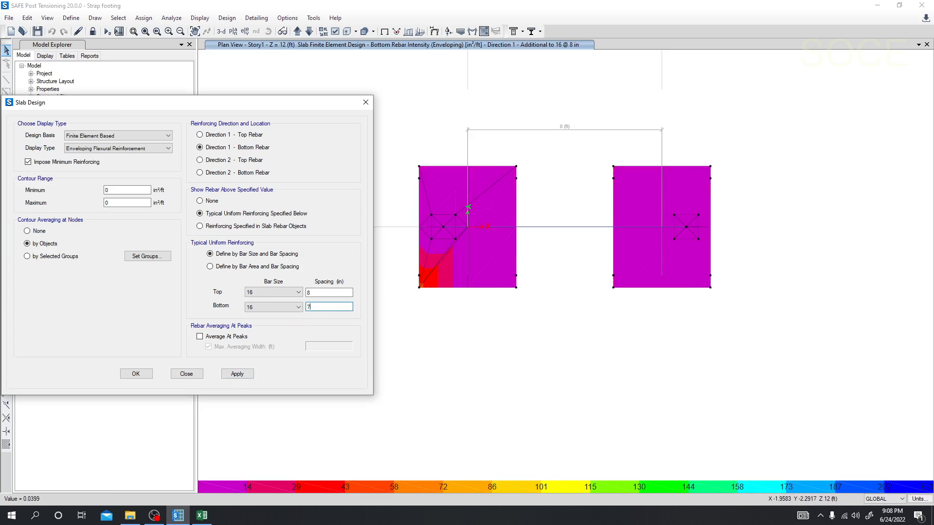
left_click(237, 373)
mouse_move(433, 282)
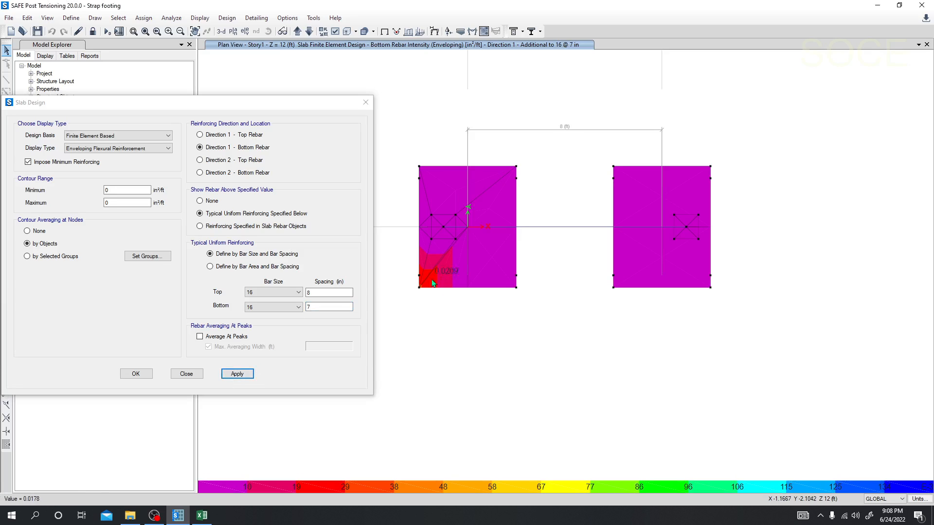
double_click(306, 308)
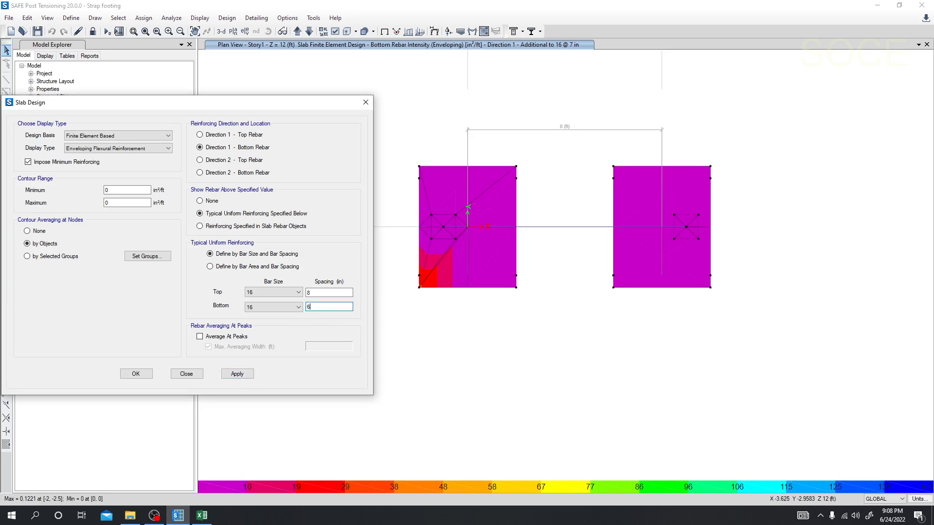
left_click(237, 373)
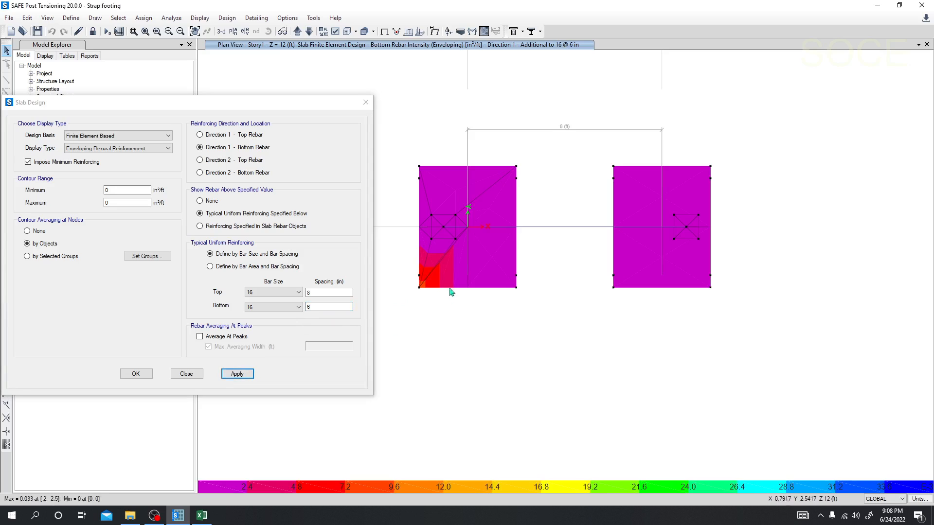
mouse_move(432, 282)
left_click_drag(342, 307, 286, 312)
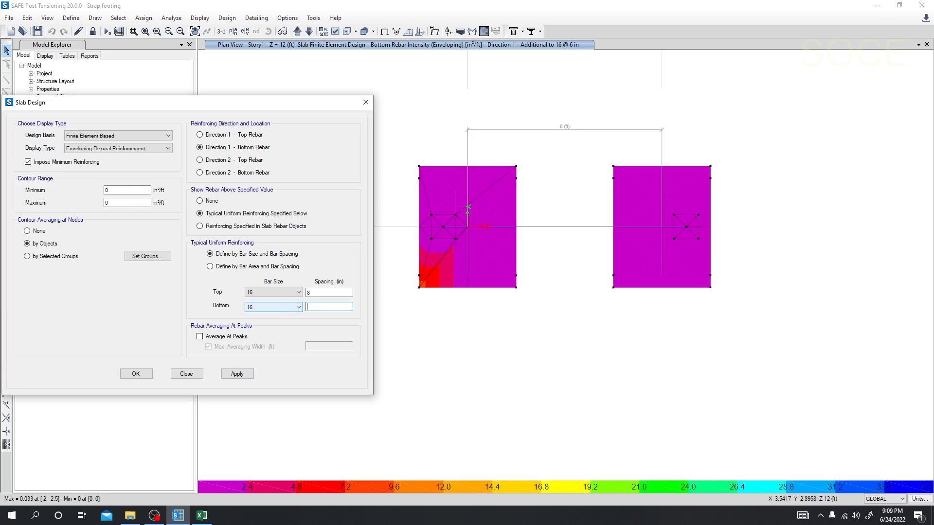
type("5")
left_click(237, 373)
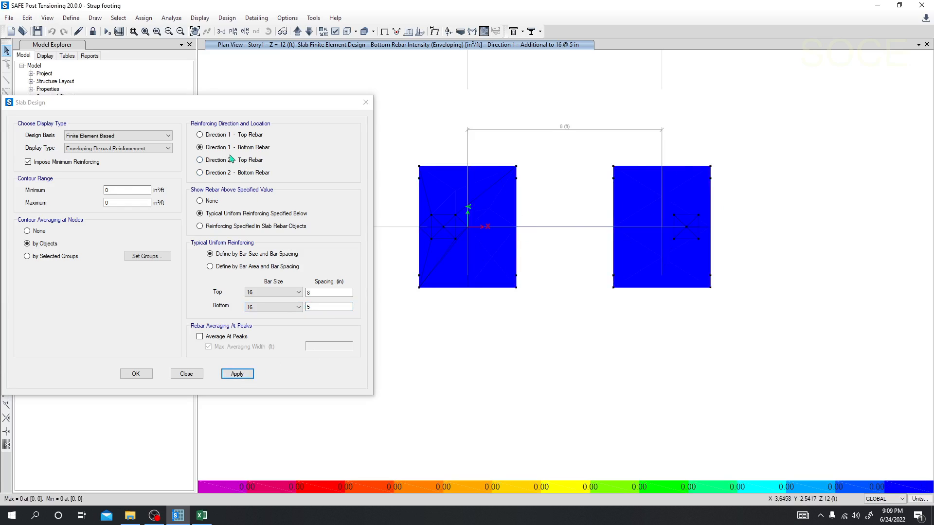
Display the Direction 2 bottom rebar and try size 16 bottom bars at 6 in and 8 in spacing.
left_click(216, 179)
left_click(216, 173)
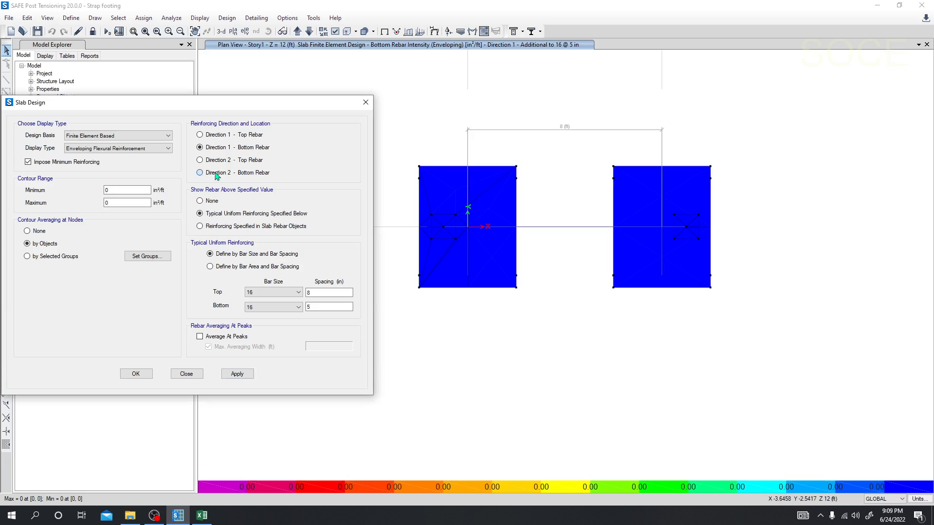
left_click(230, 373)
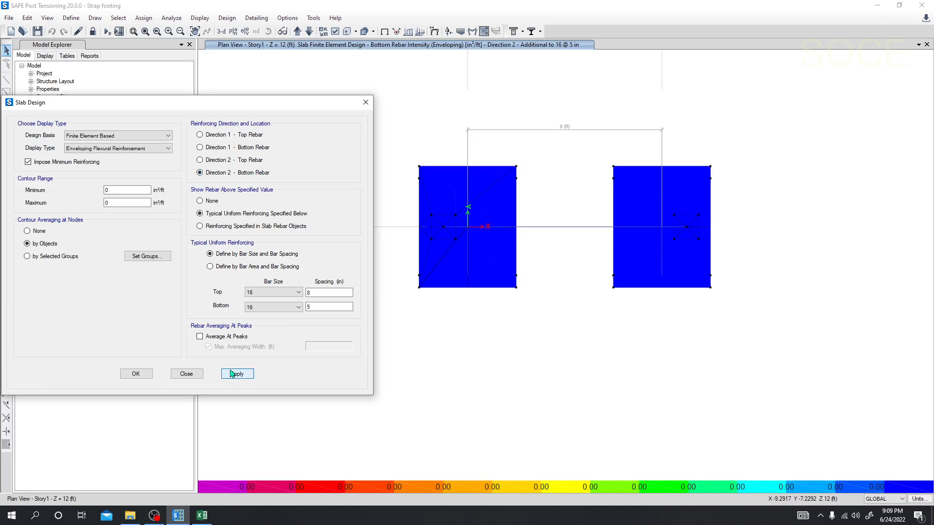
double_click(342, 307)
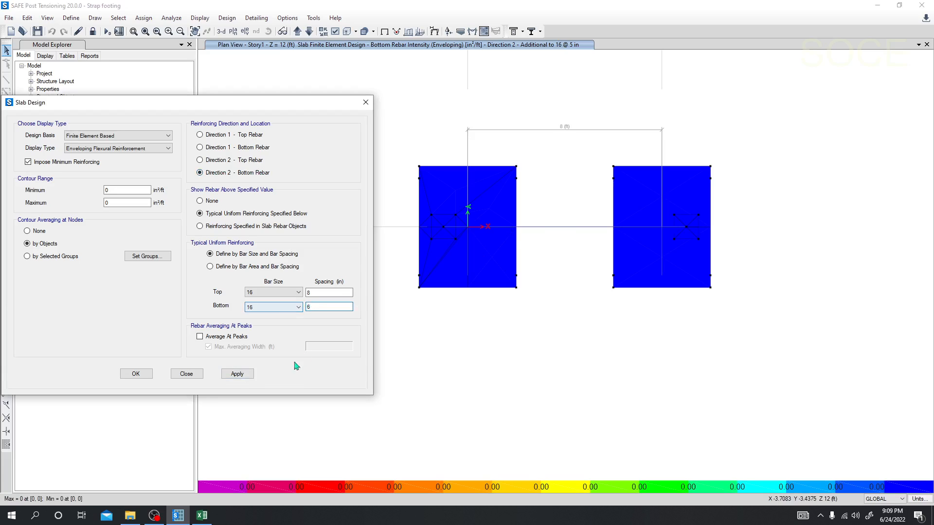
type("6")
left_click(237, 373)
double_click(321, 307)
left_click(237, 373)
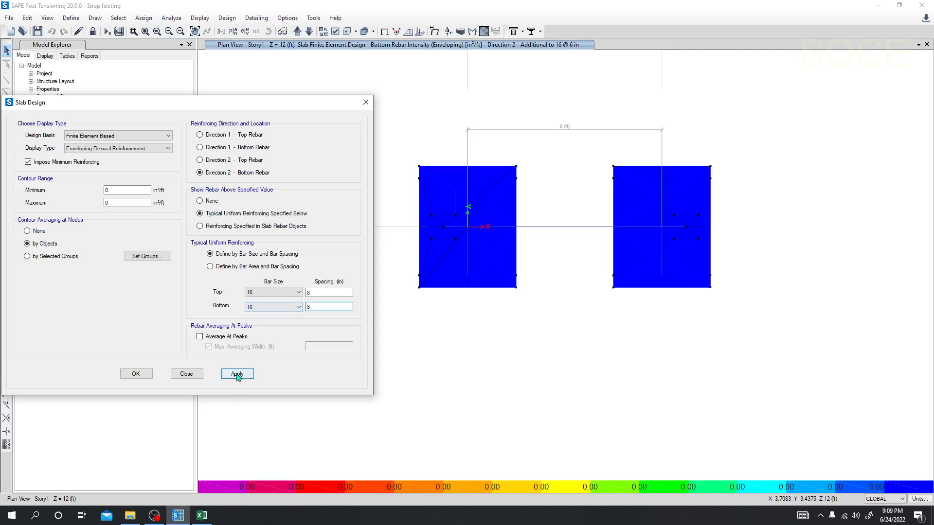
Tighten the size 16 bottom bar spacing to 7 in and 6 in, applying each value for Direction 2.
double_click(322, 307)
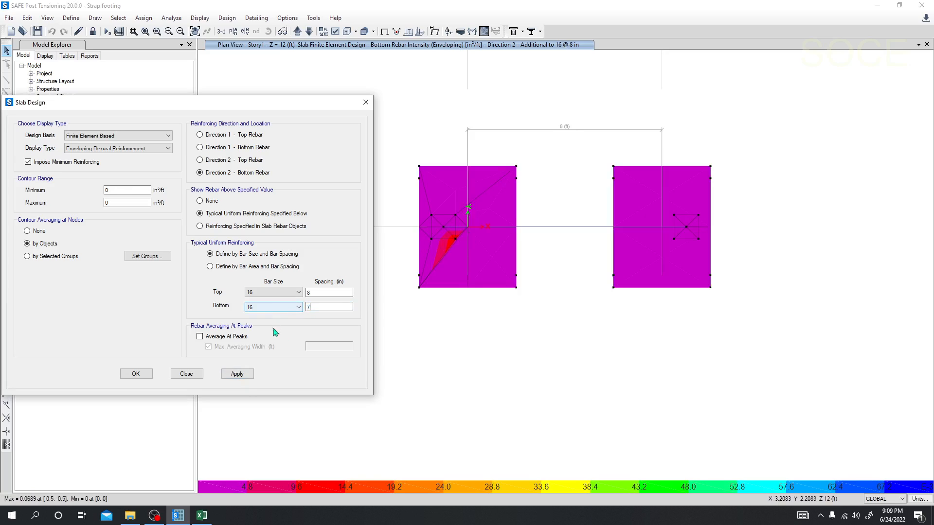
type("7")
left_click(237, 373)
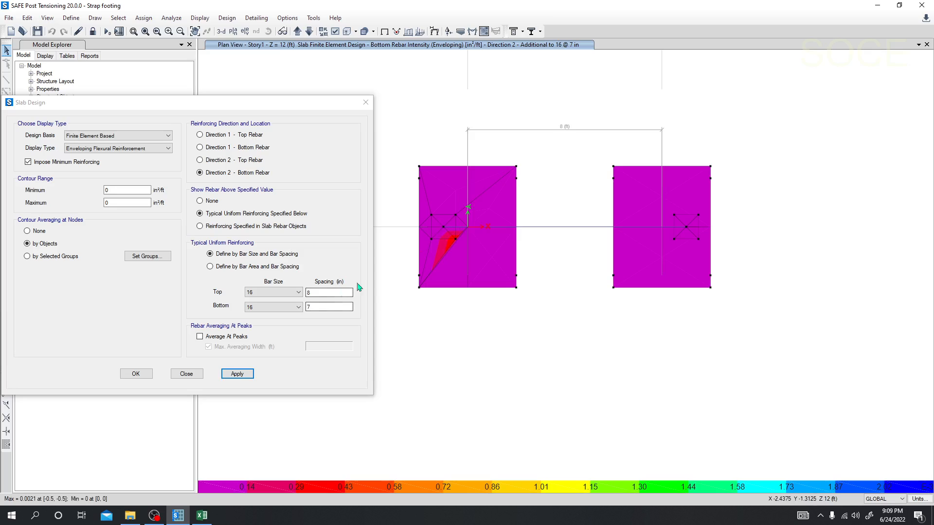
double_click(322, 307)
type("6")
left_click(237, 374)
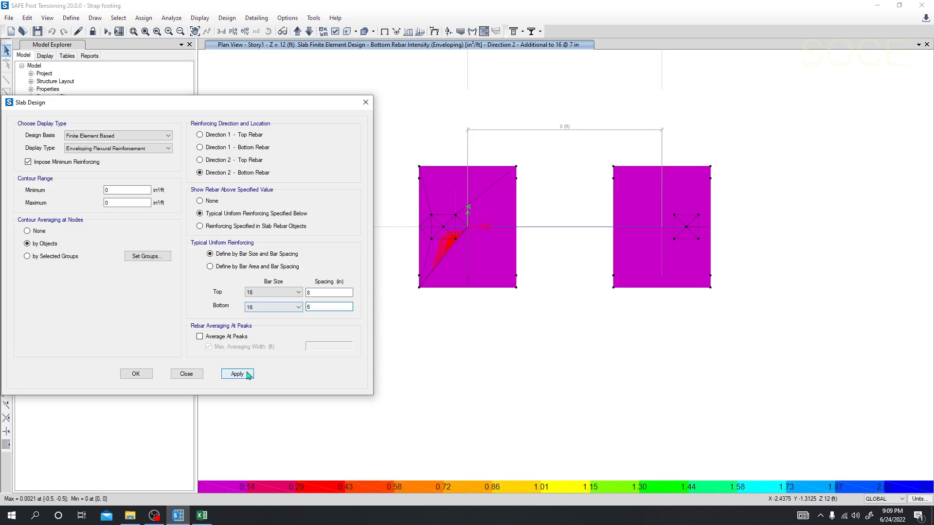
double_click(308, 307)
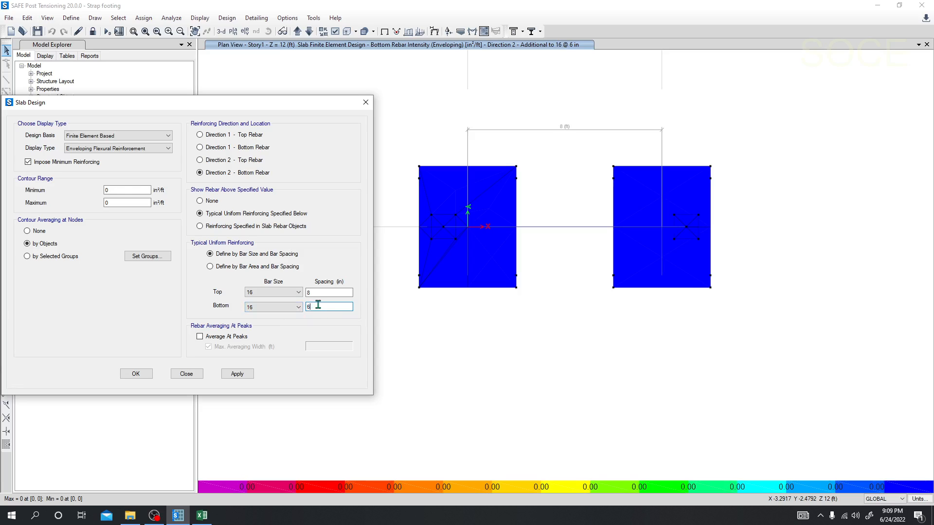
Open the top bar spacing of the typical uniform reinforcing for editing.
double_click(332, 292)
left_click(325, 291)
left_click_drag(324, 291, 300, 292)
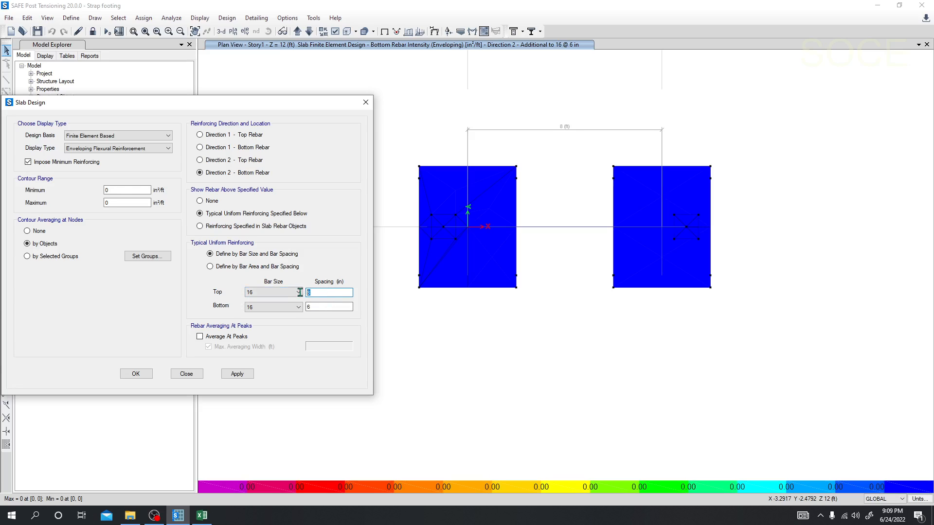